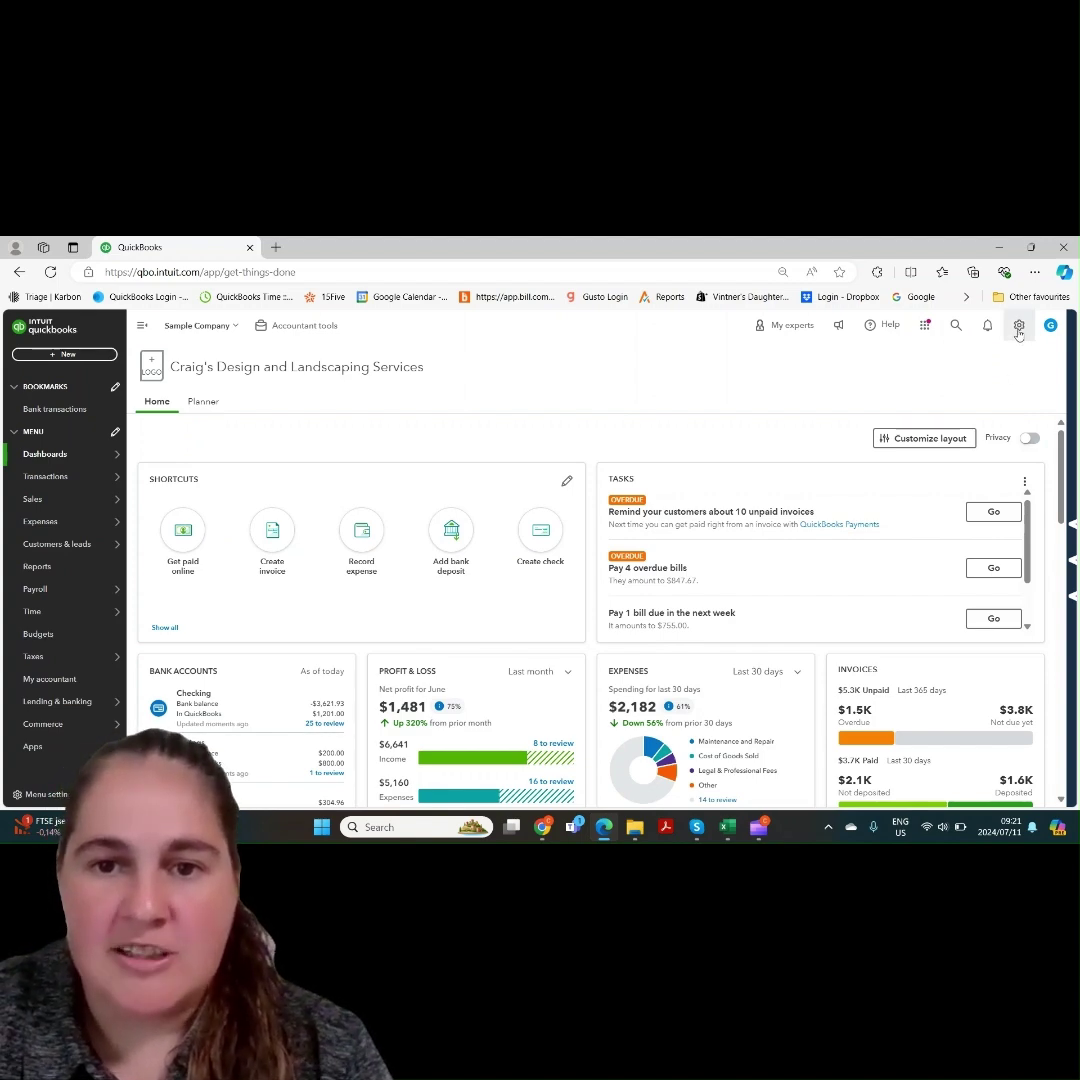
Open the company settings gear menu from the home dashboard
{"action": "left_click", "coordinate": [1019, 330]}
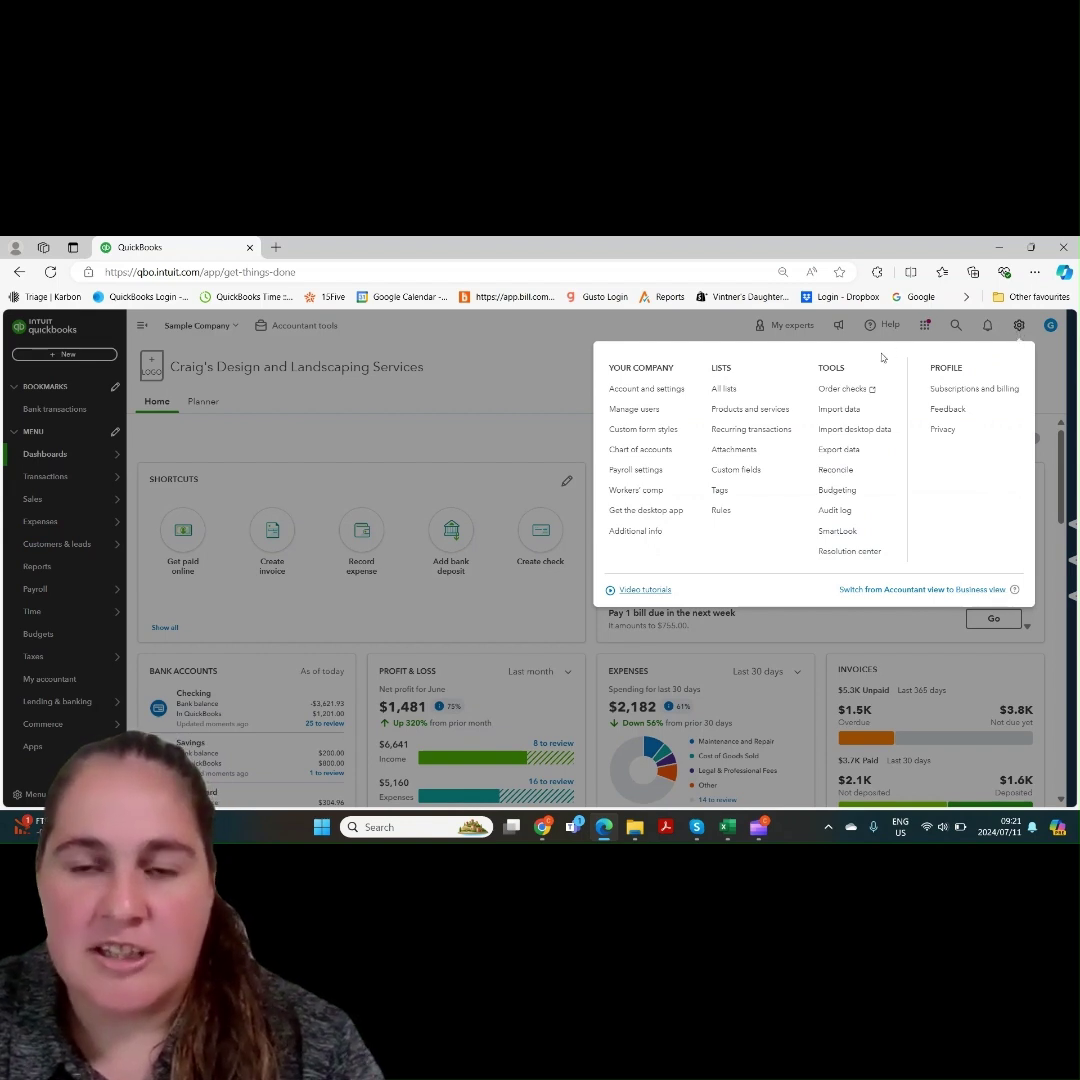
Open the Products and Services list and review the More and New dropdown options
{"action": "left_click", "coordinate": [765, 412]}
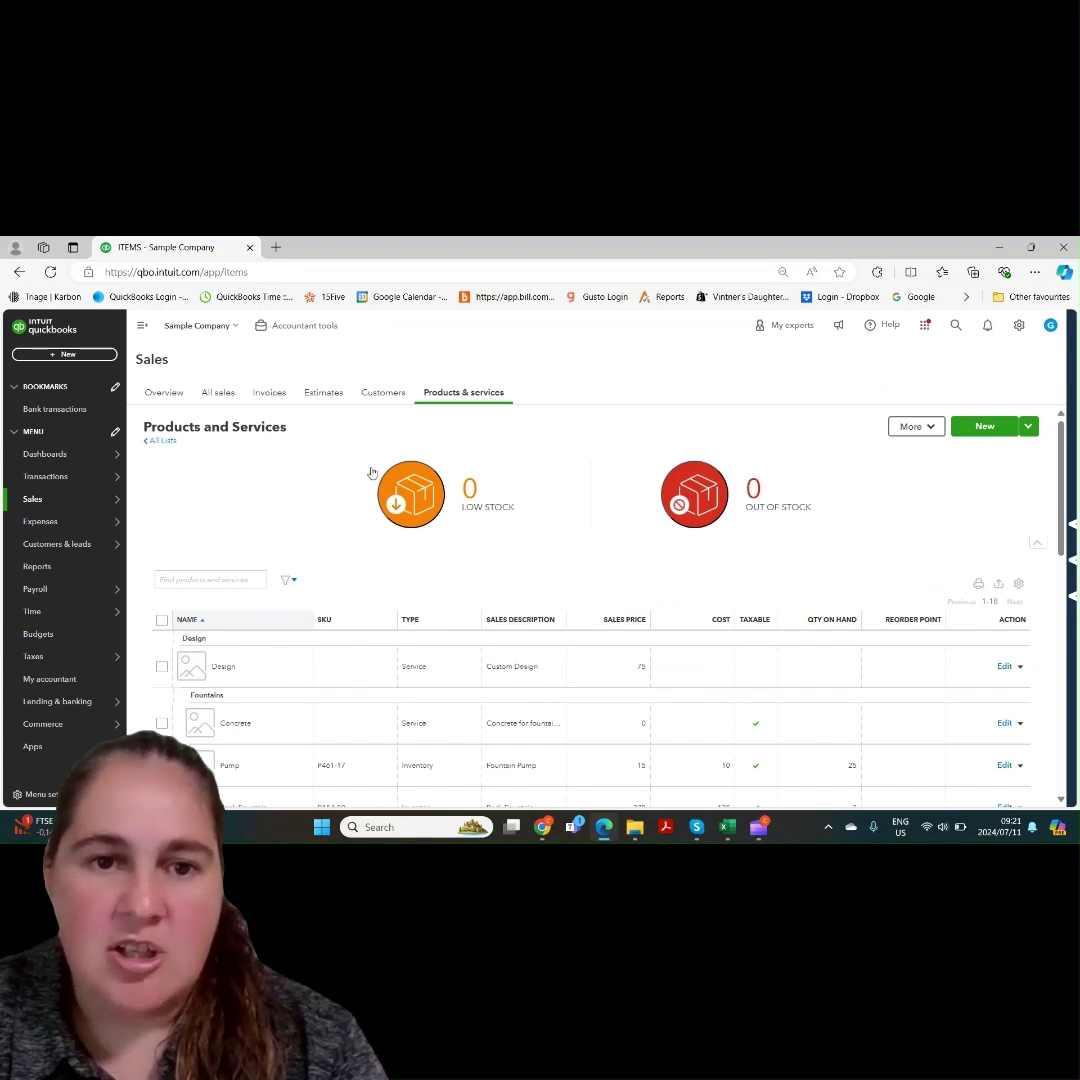
{"action": "mouse_move", "coordinate": [90, 502]}
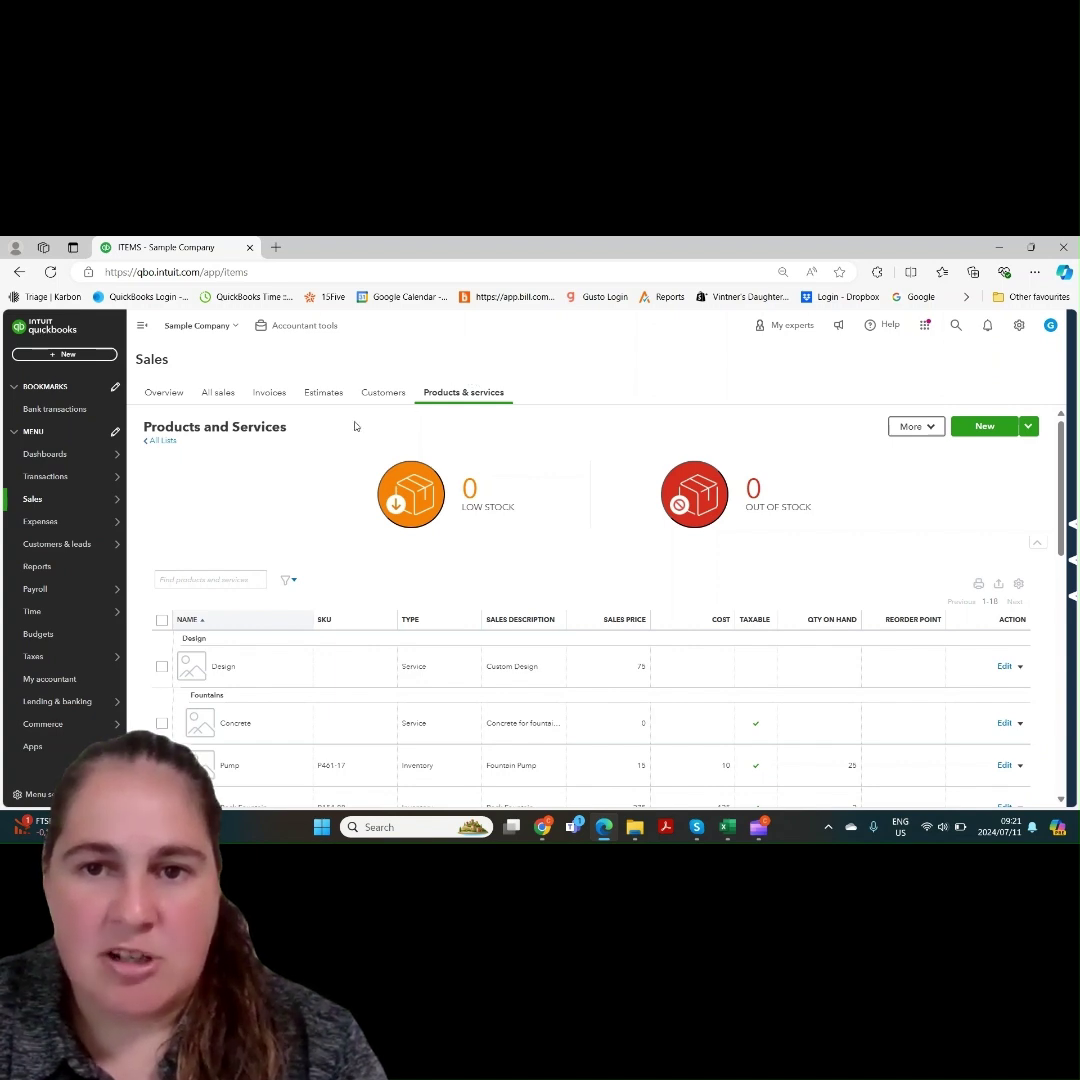
{"action": "left_click", "coordinate": [937, 429]}
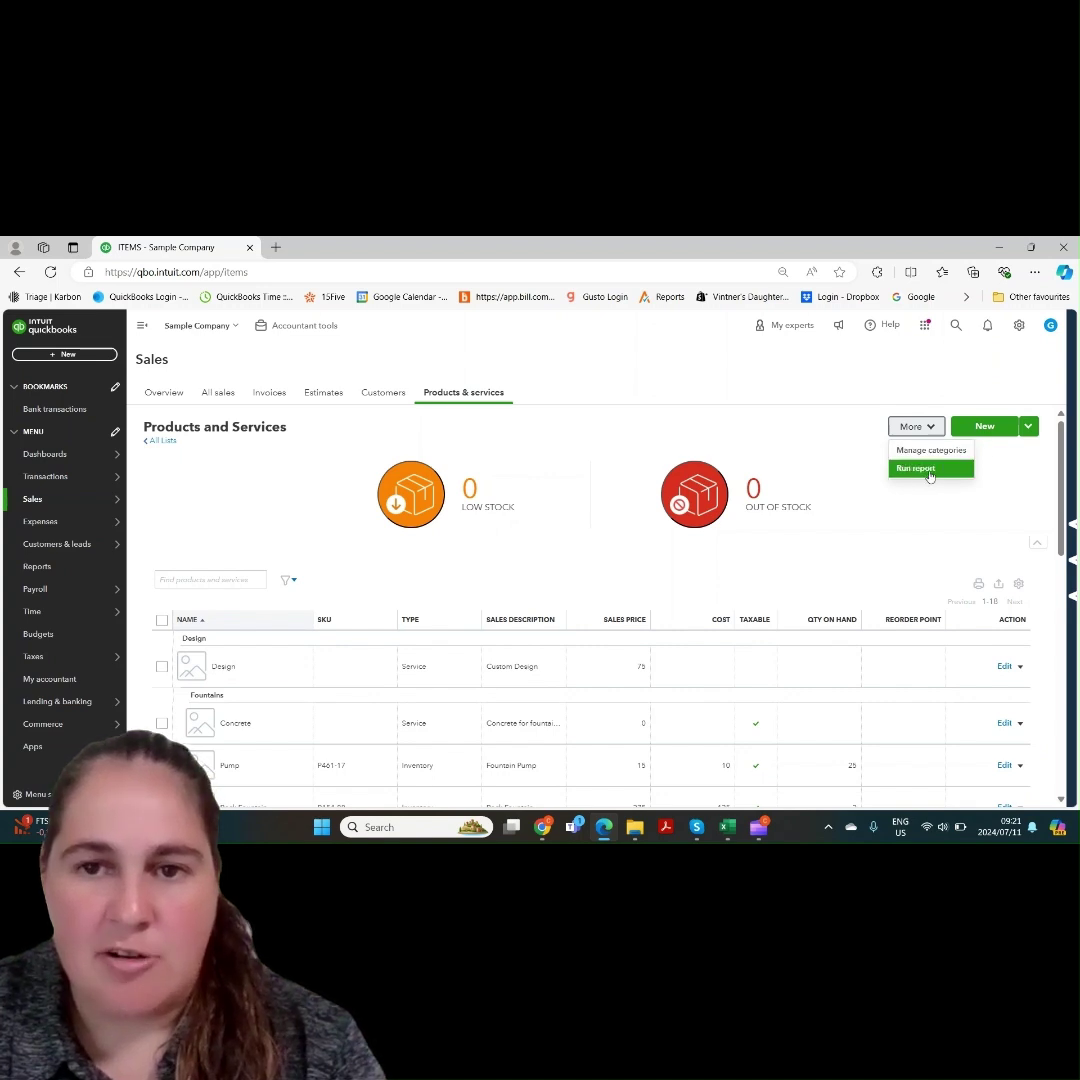
{"action": "left_click", "coordinate": [930, 430]}
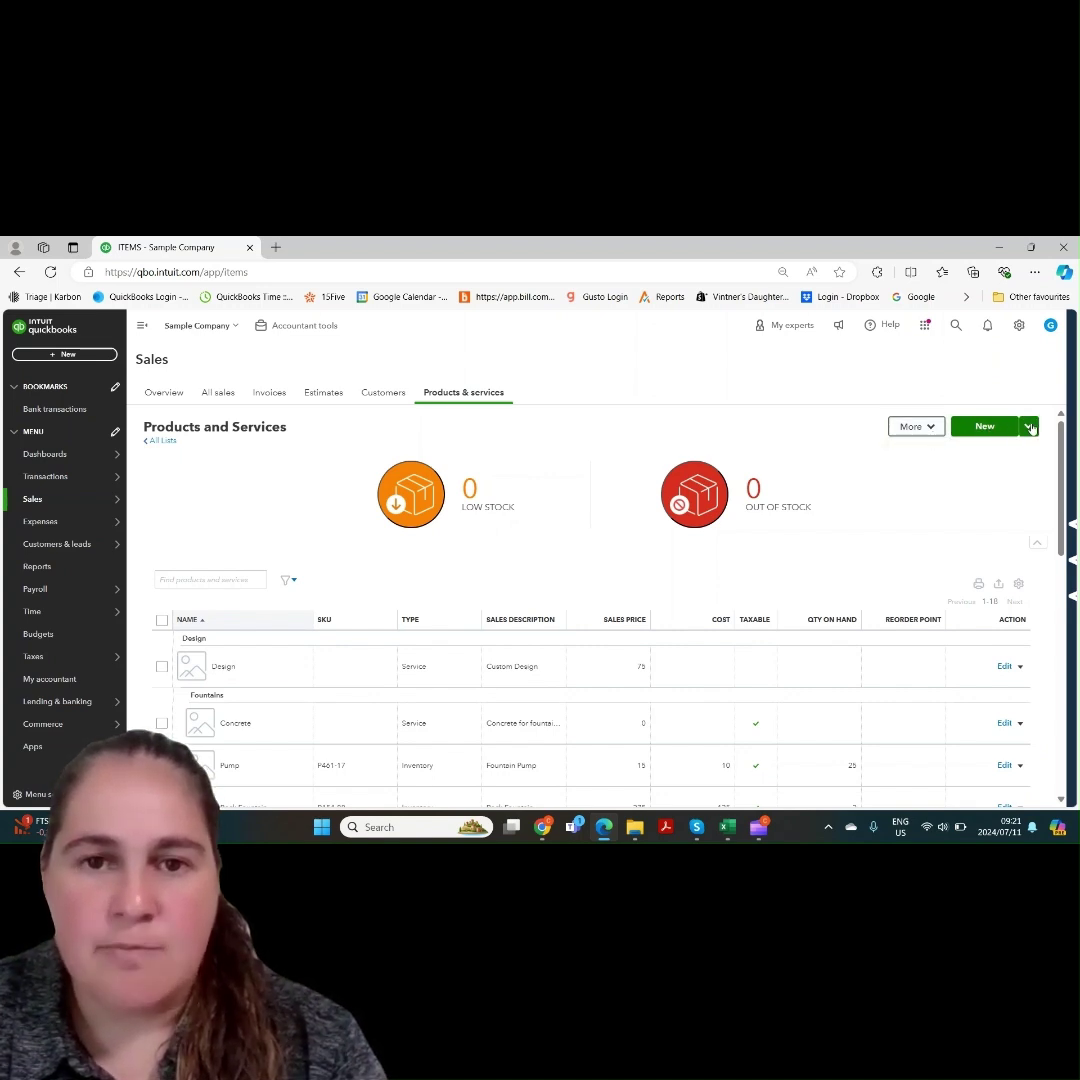
{"action": "left_click", "coordinate": [1029, 428]}
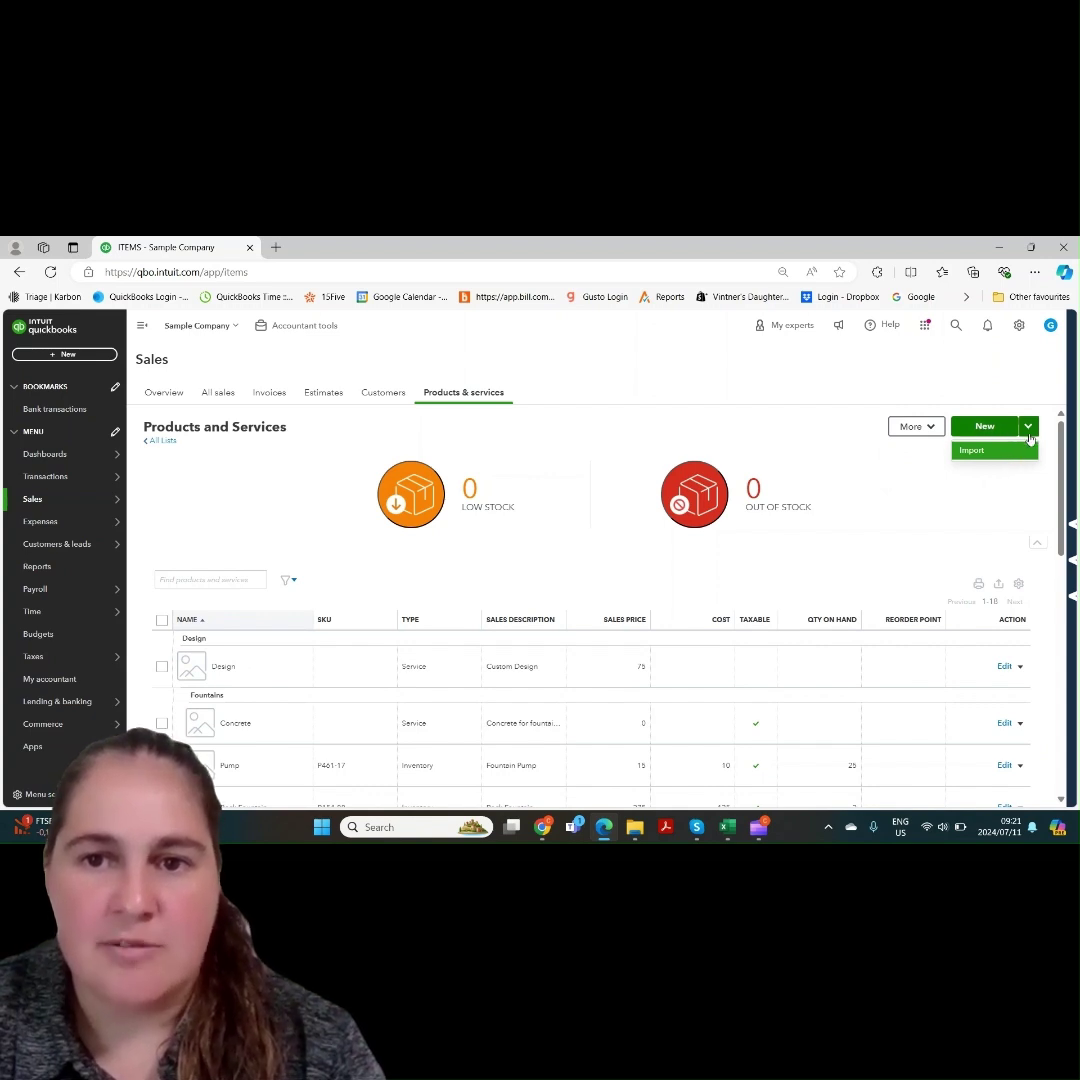
{"action": "left_click", "coordinate": [1030, 430]}
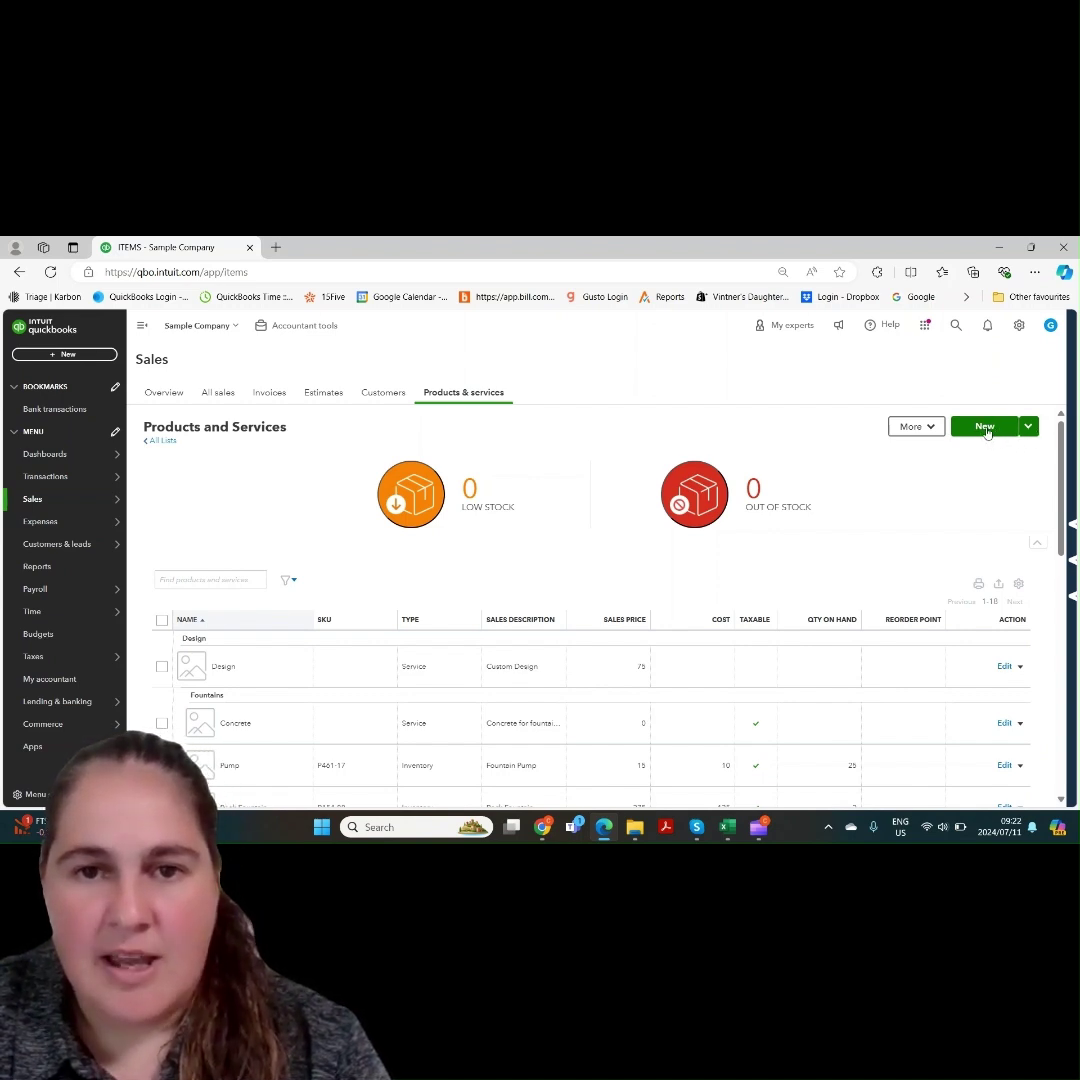
Start a new product or service of type Inventory
{"action": "left_click", "coordinate": [985, 427]}
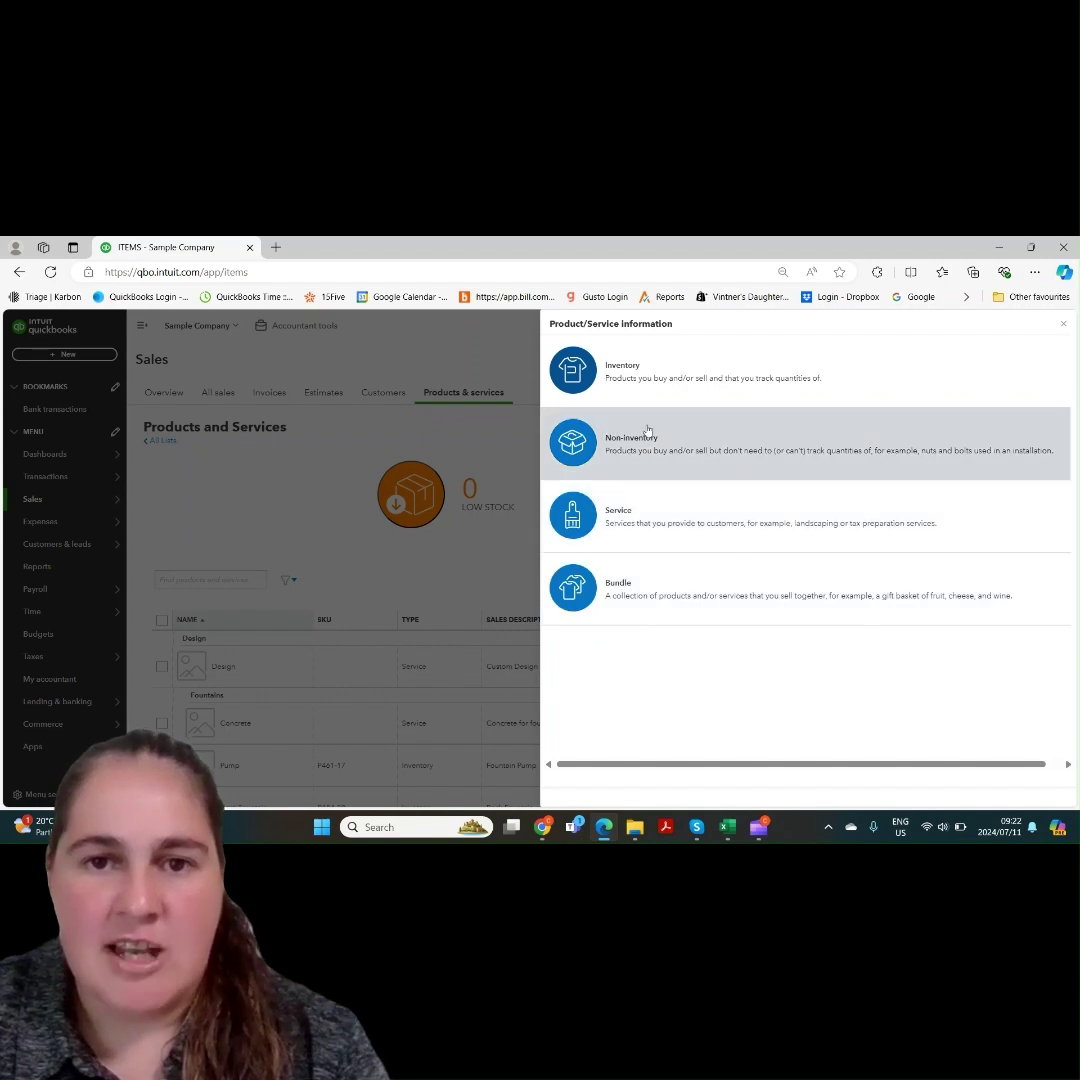
{"action": "left_click", "coordinate": [645, 395]}
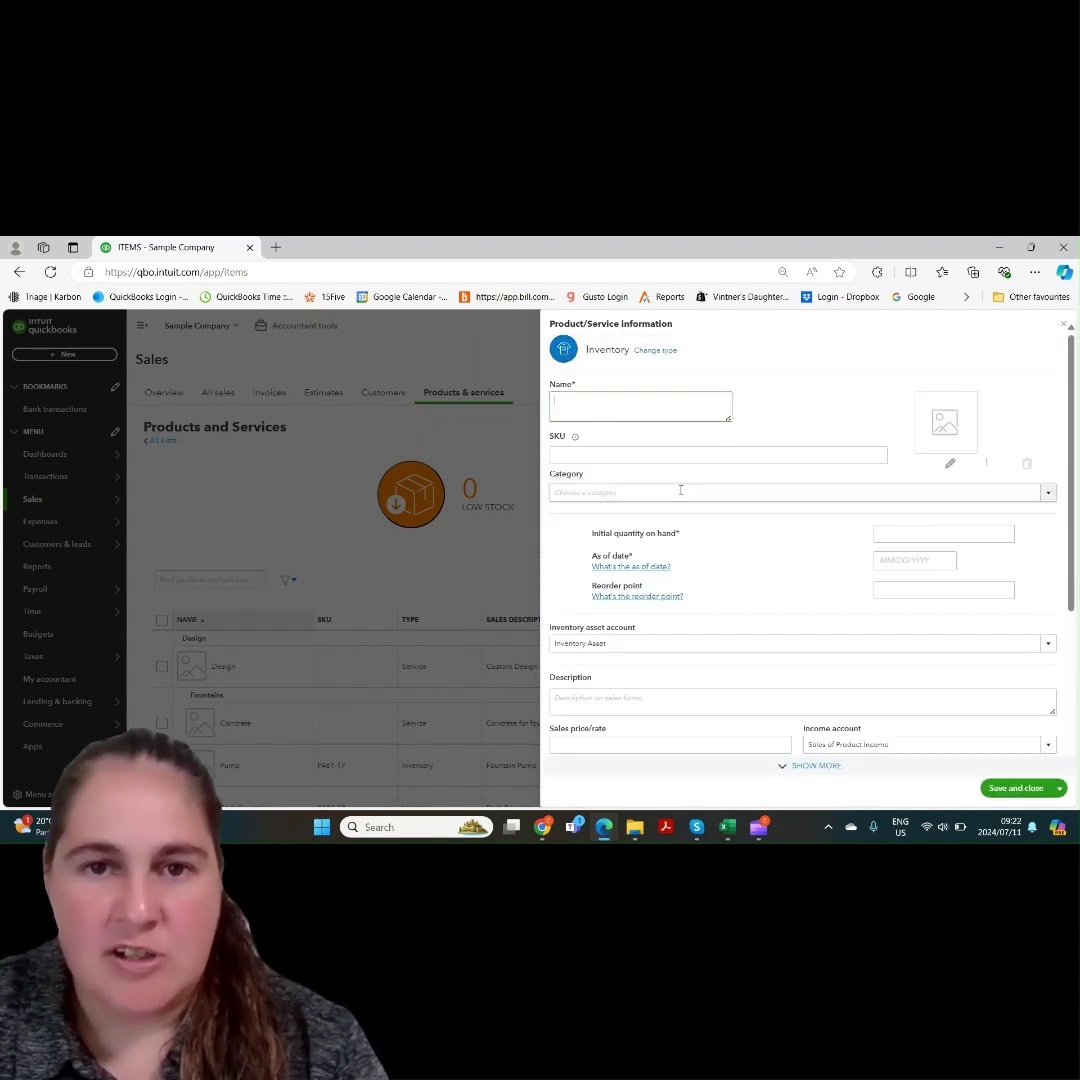
Name the item Plants with SKU PL1 in the Landscaping category
{"action": "left_click", "coordinate": [598, 409]}
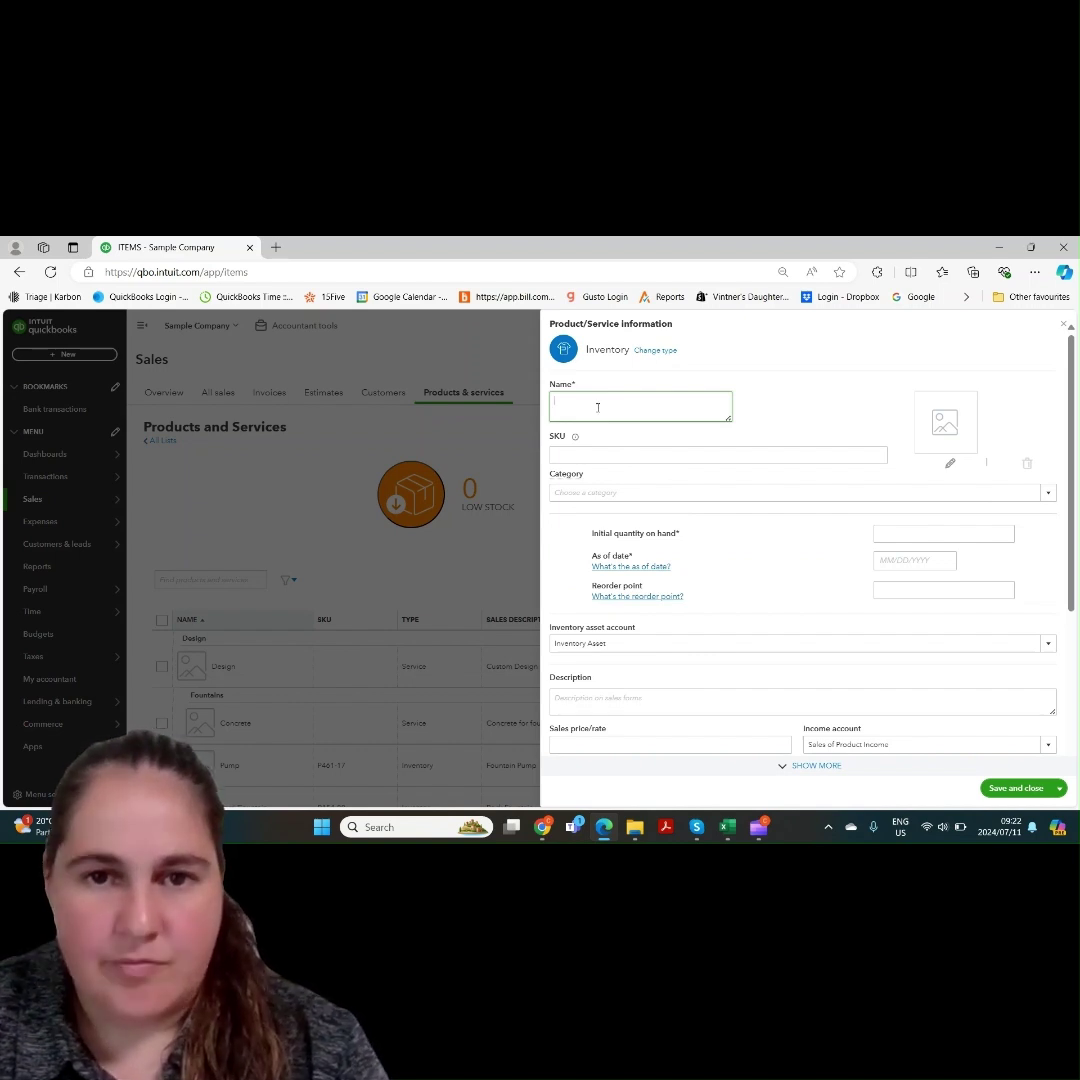
{"action": "type", "text": "Plants"}
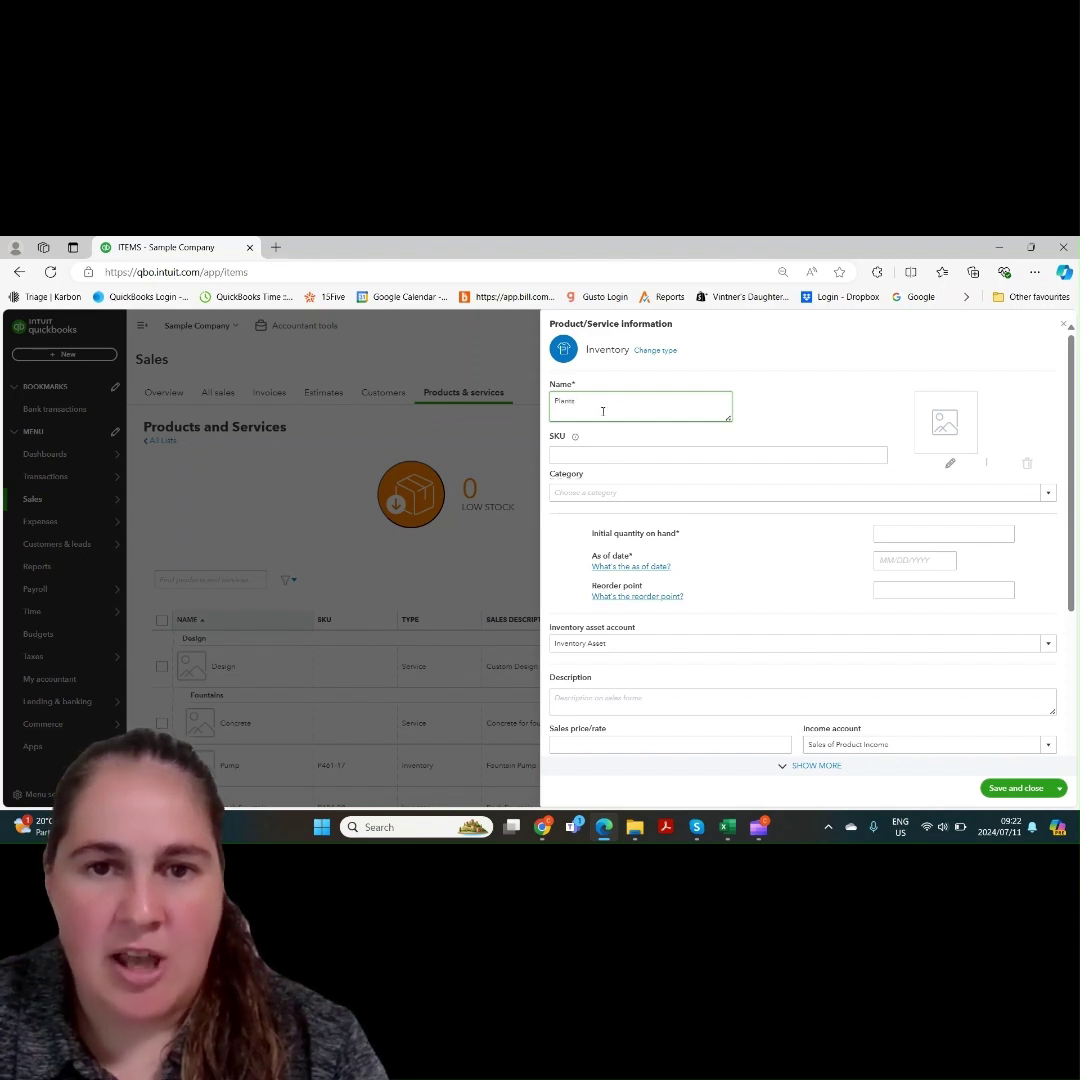
{"action": "left_click", "coordinate": [606, 454]}
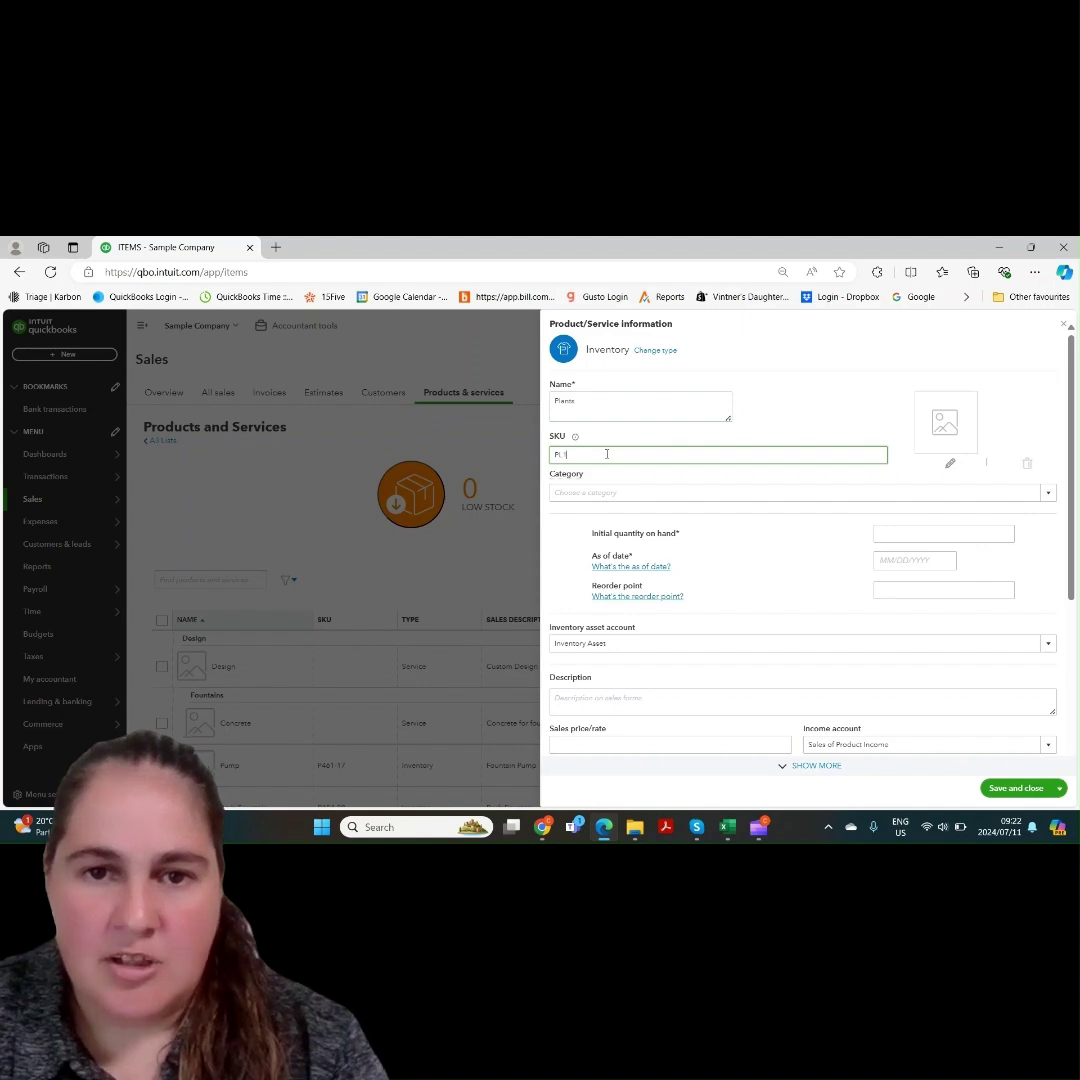
{"action": "key", "text": "Tab"}
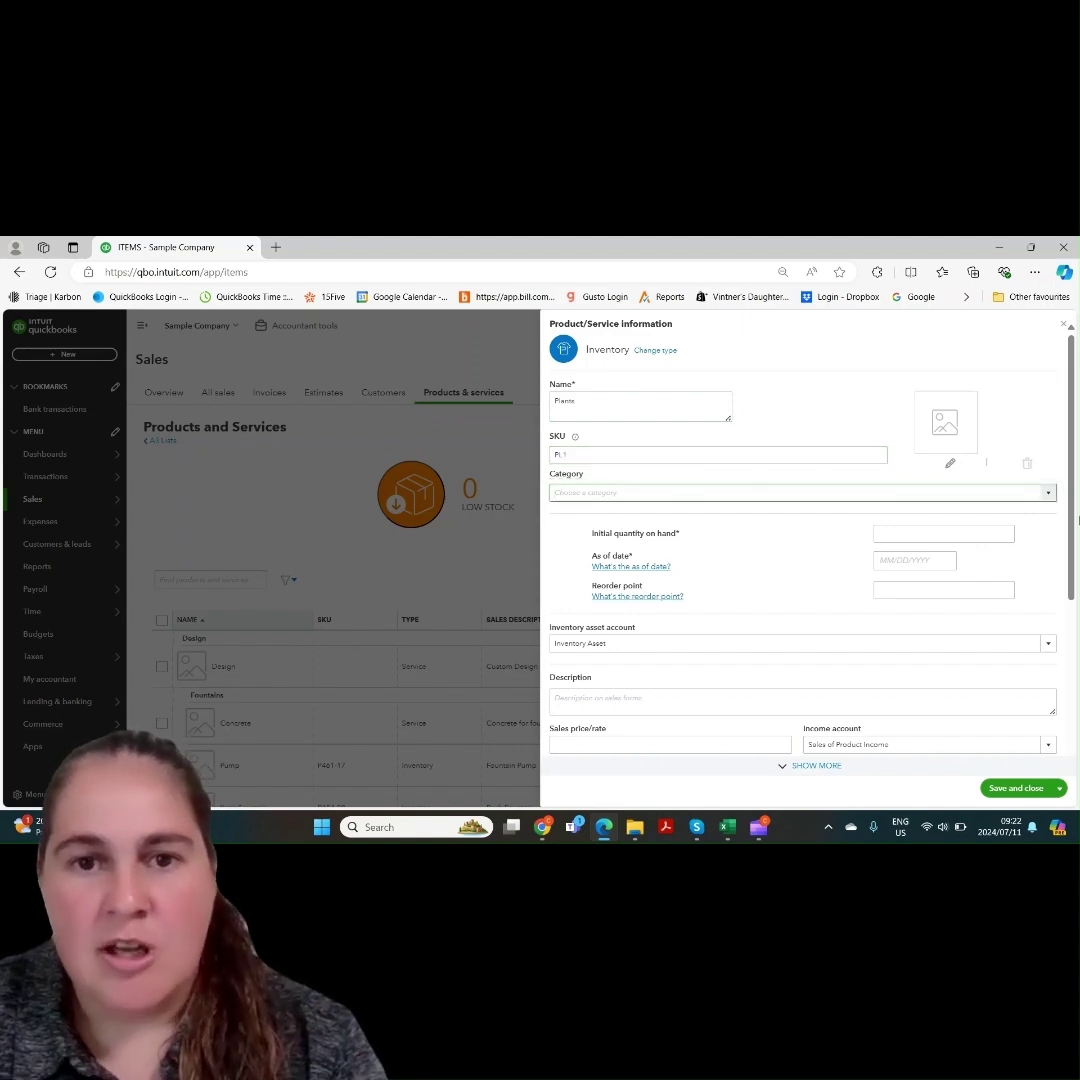
{"action": "left_click", "coordinate": [1048, 494]}
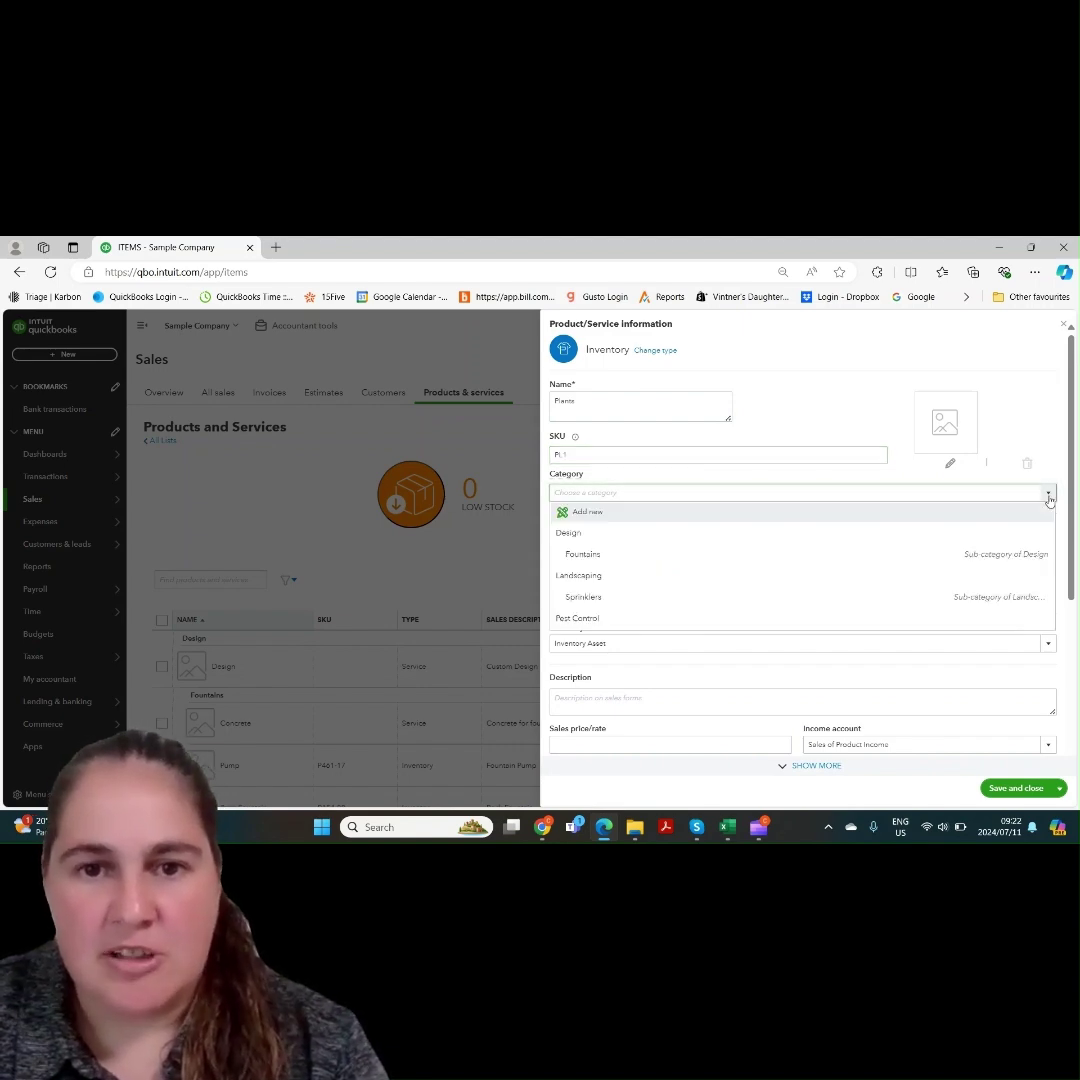
{"action": "left_click", "coordinate": [1008, 580]}
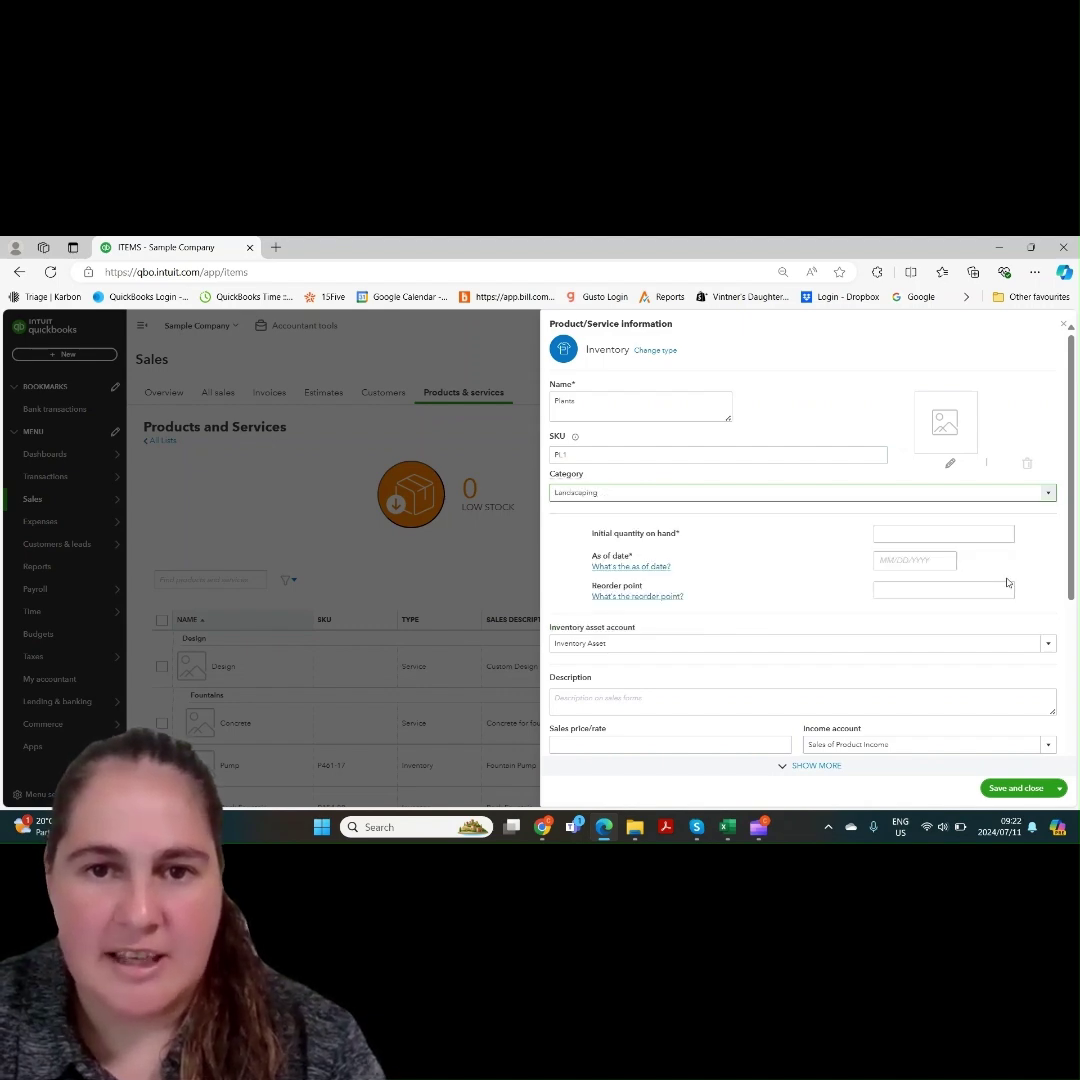
Enter an initial quantity on hand of 50 as of 07/01/2024
{"action": "left_click", "coordinate": [890, 531]}
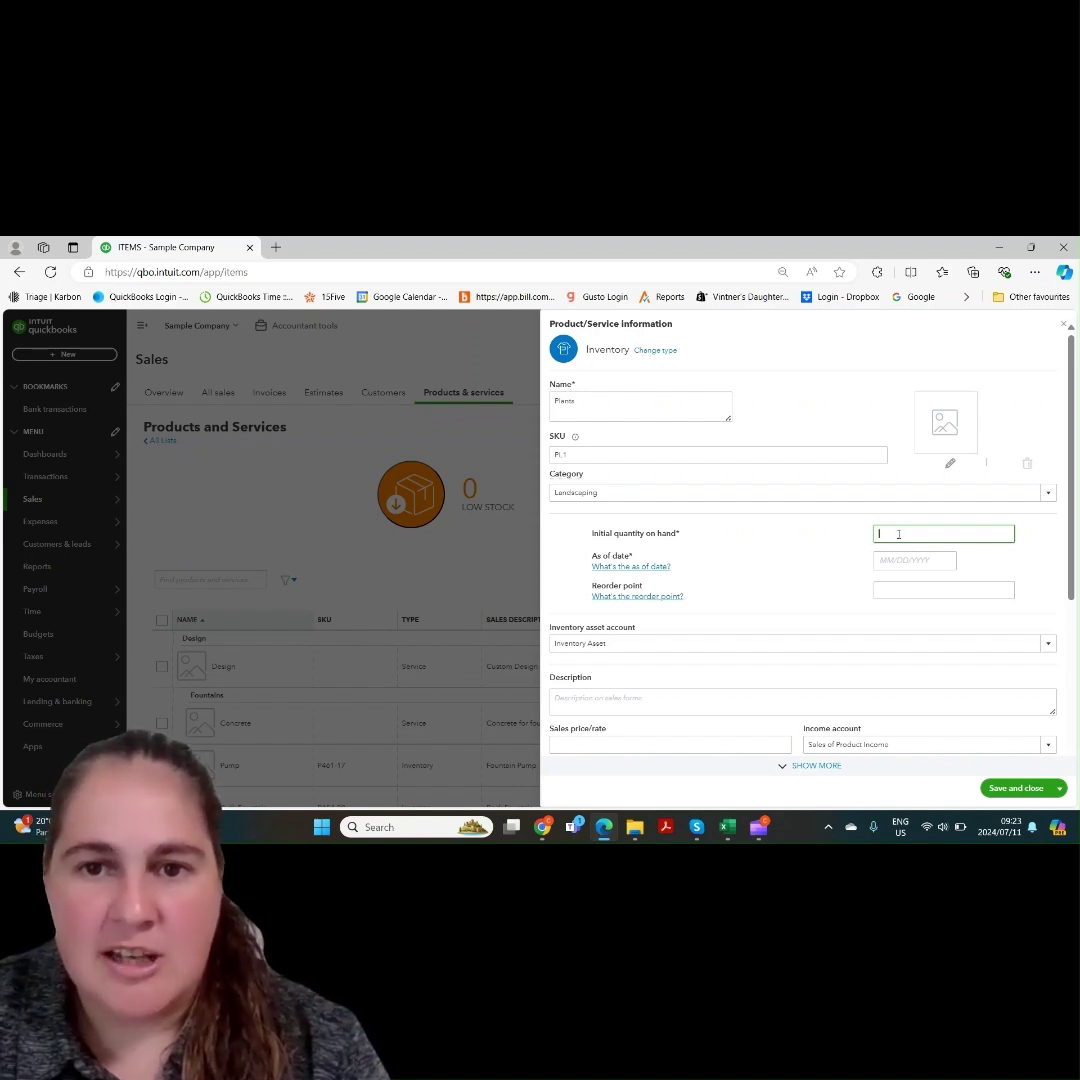
{"action": "type", "text": "50"}
{"action": "key", "text": "Tab"}
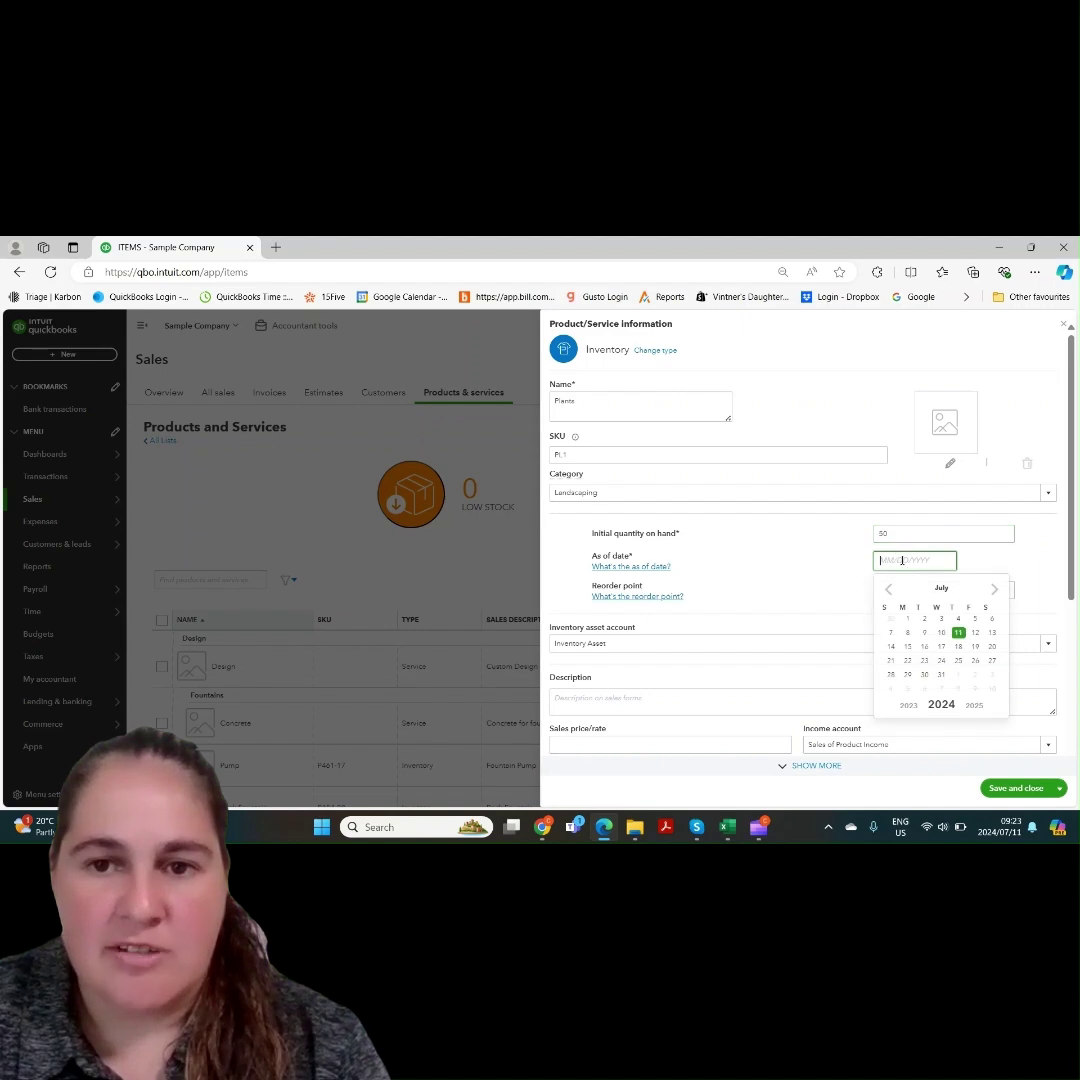
{"action": "left_click", "coordinate": [908, 619]}
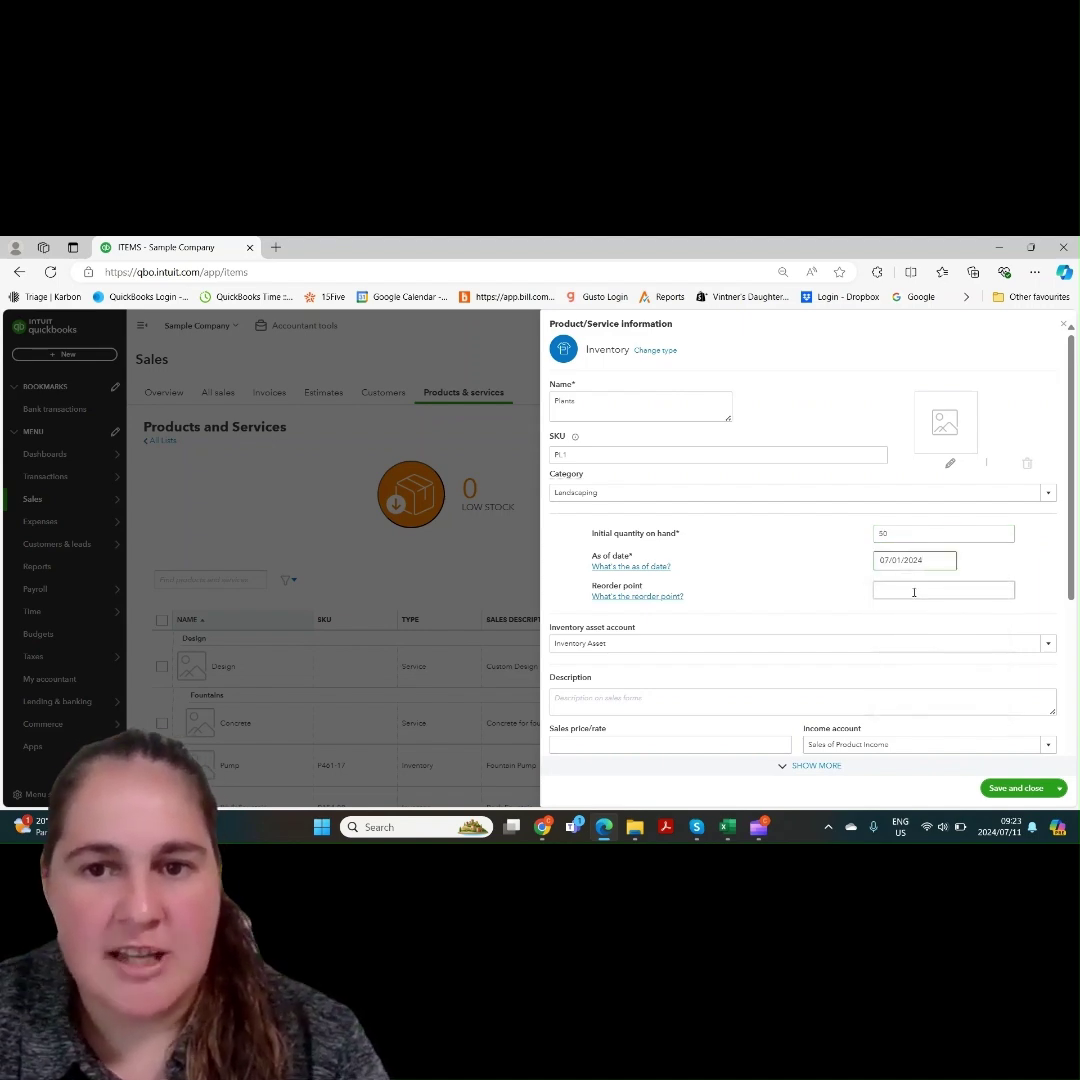
Set the reorder point to 5 and the asset account to Inventory Asset
{"action": "left_click", "coordinate": [913, 592]}
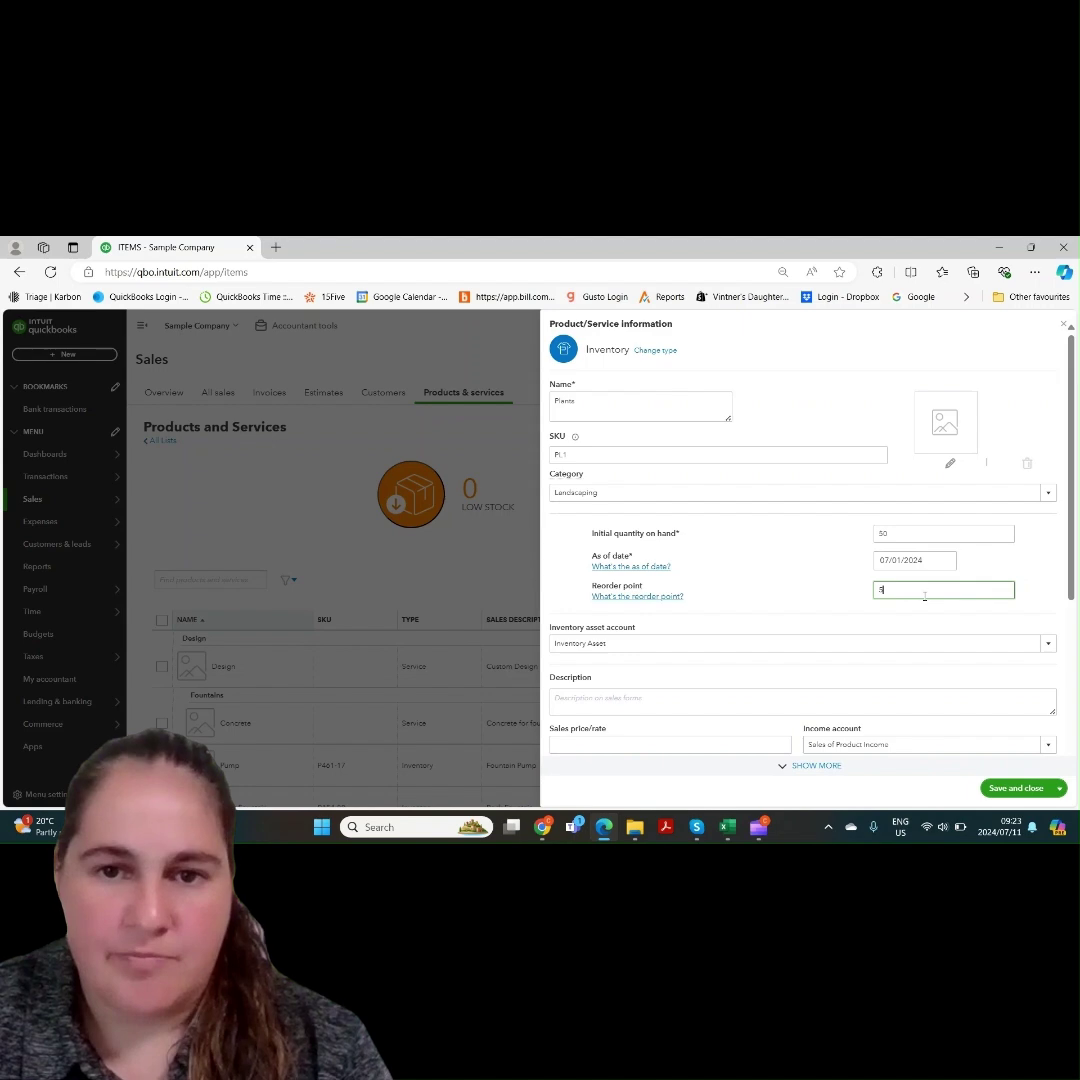
{"action": "key", "text": "Tab"}
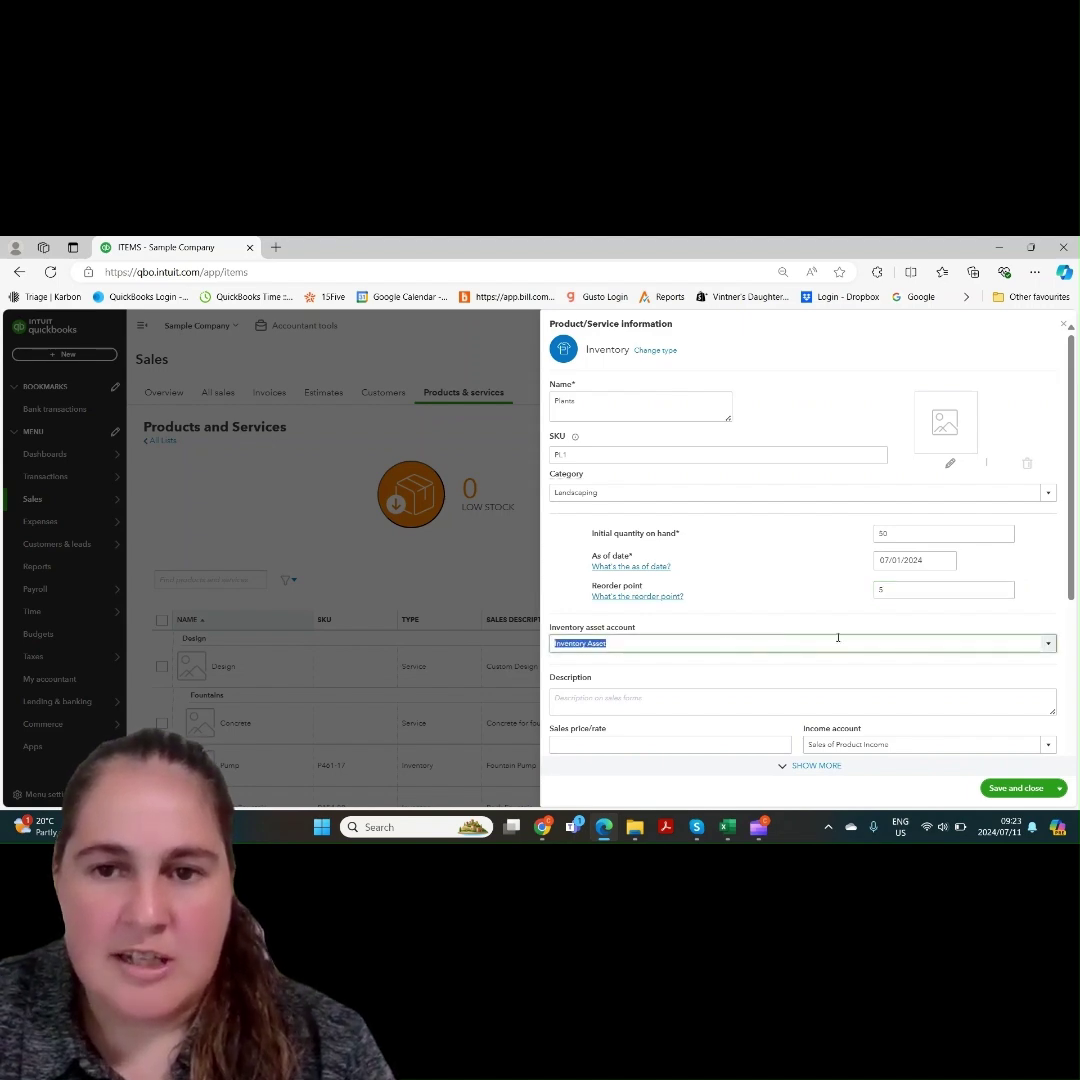
{"action": "left_click", "coordinate": [1048, 645]}
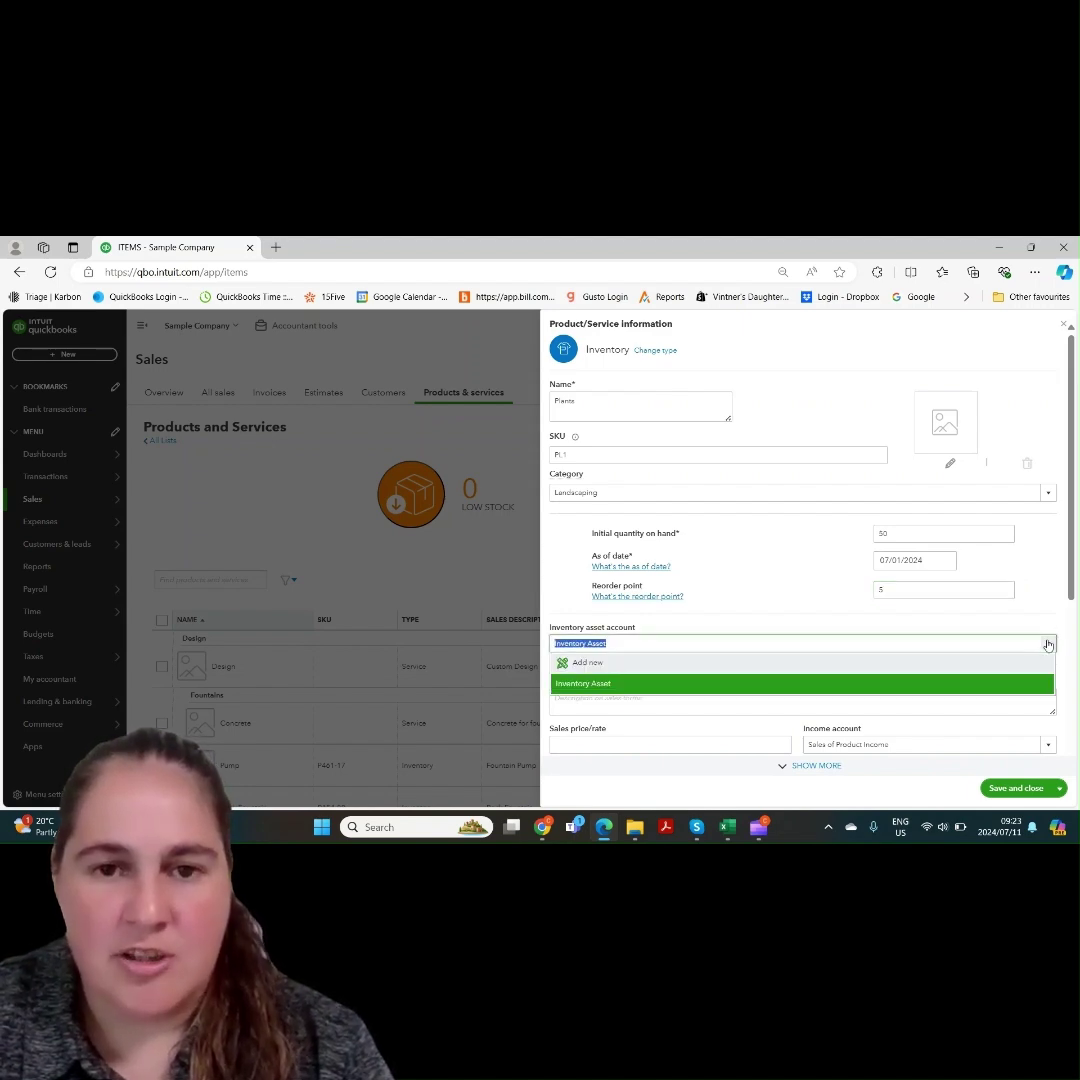
{"action": "left_click", "coordinate": [1048, 645]}
{"action": "left_click", "coordinate": [1048, 645]}
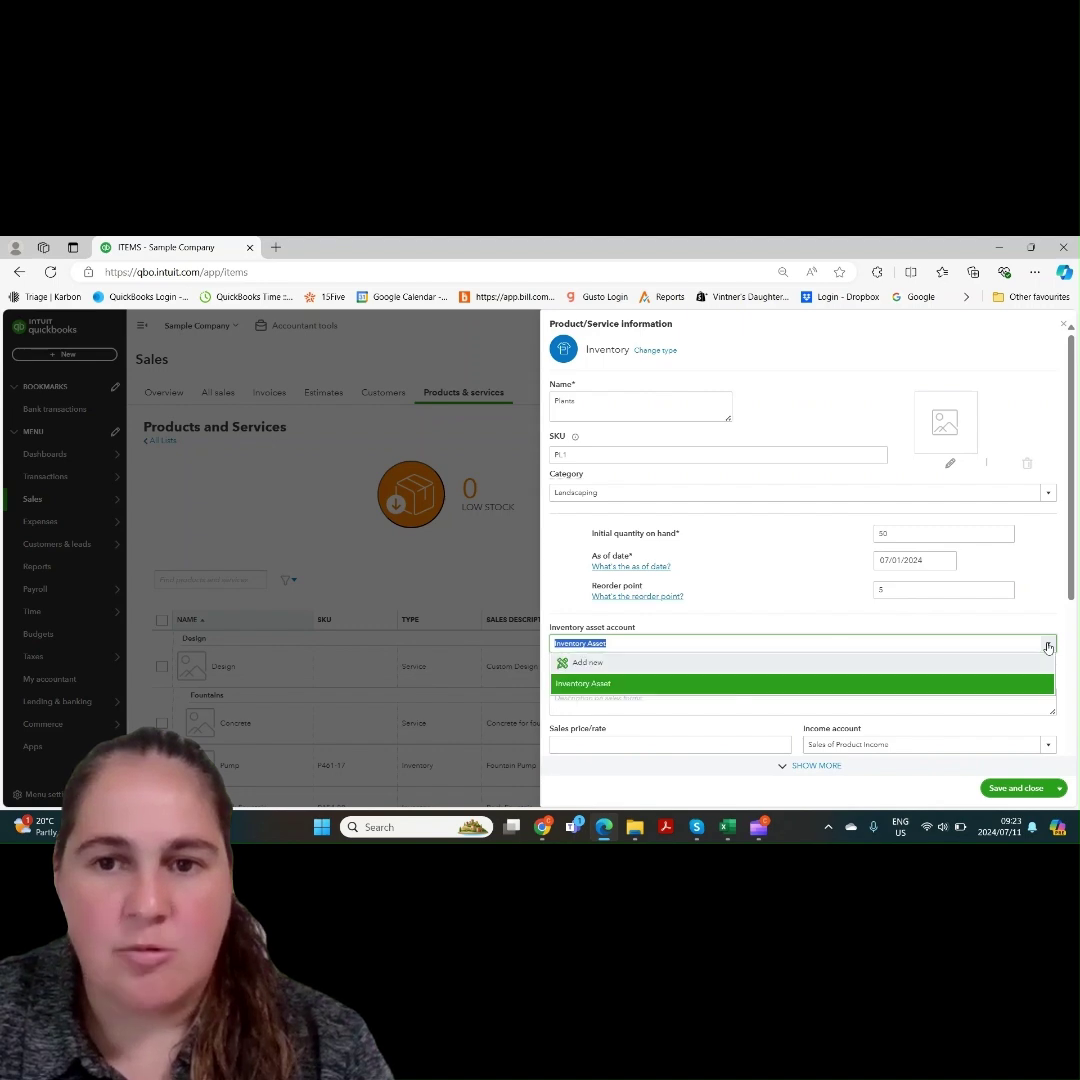
{"action": "left_click", "coordinate": [1005, 692]}
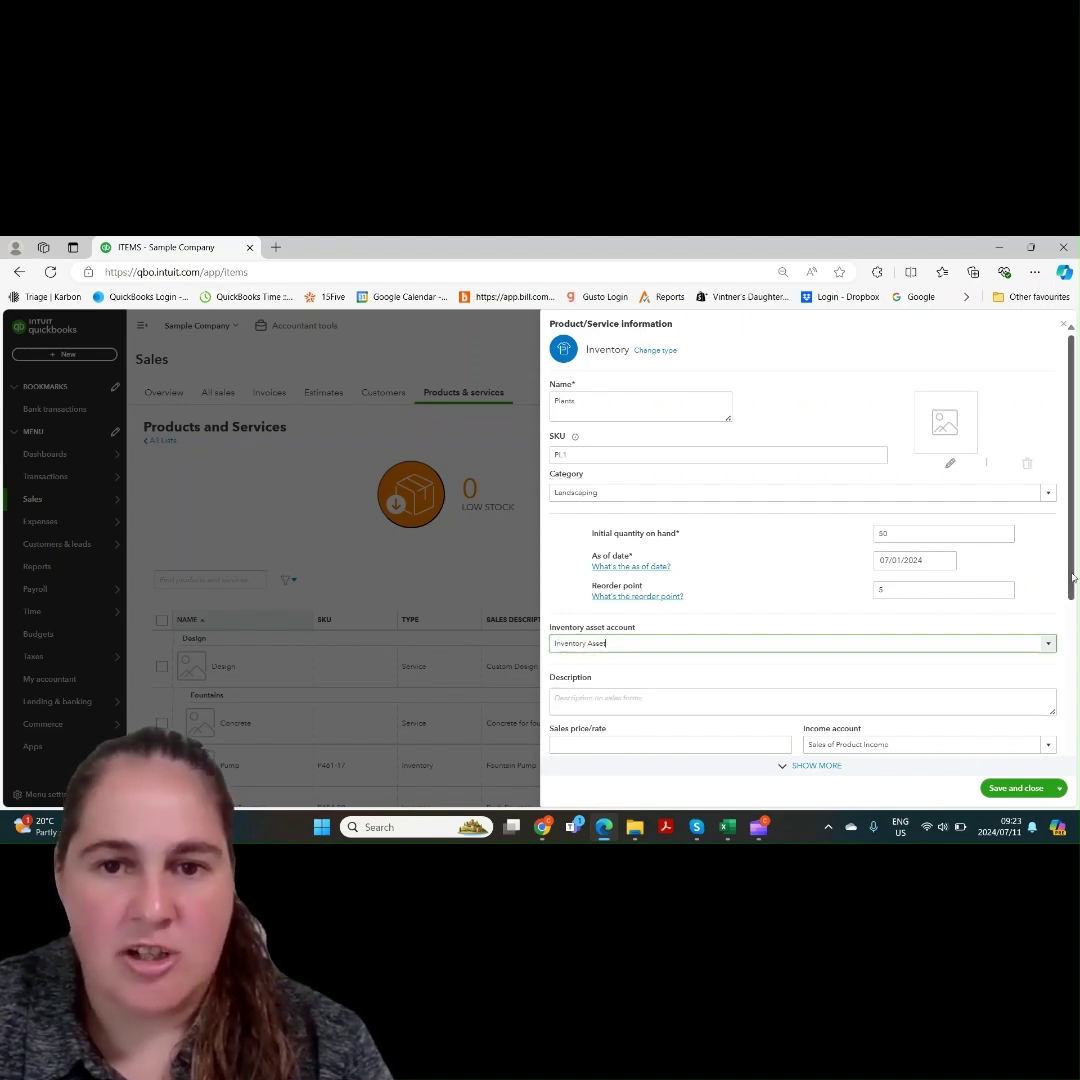
Enter the sales description 'Plants for Landscaping'
{"action": "scroll", "coordinate": [1073, 577], "scroll_direction": "down", "scroll_amount": 2}
{"action": "left_click", "coordinate": [727, 584]}
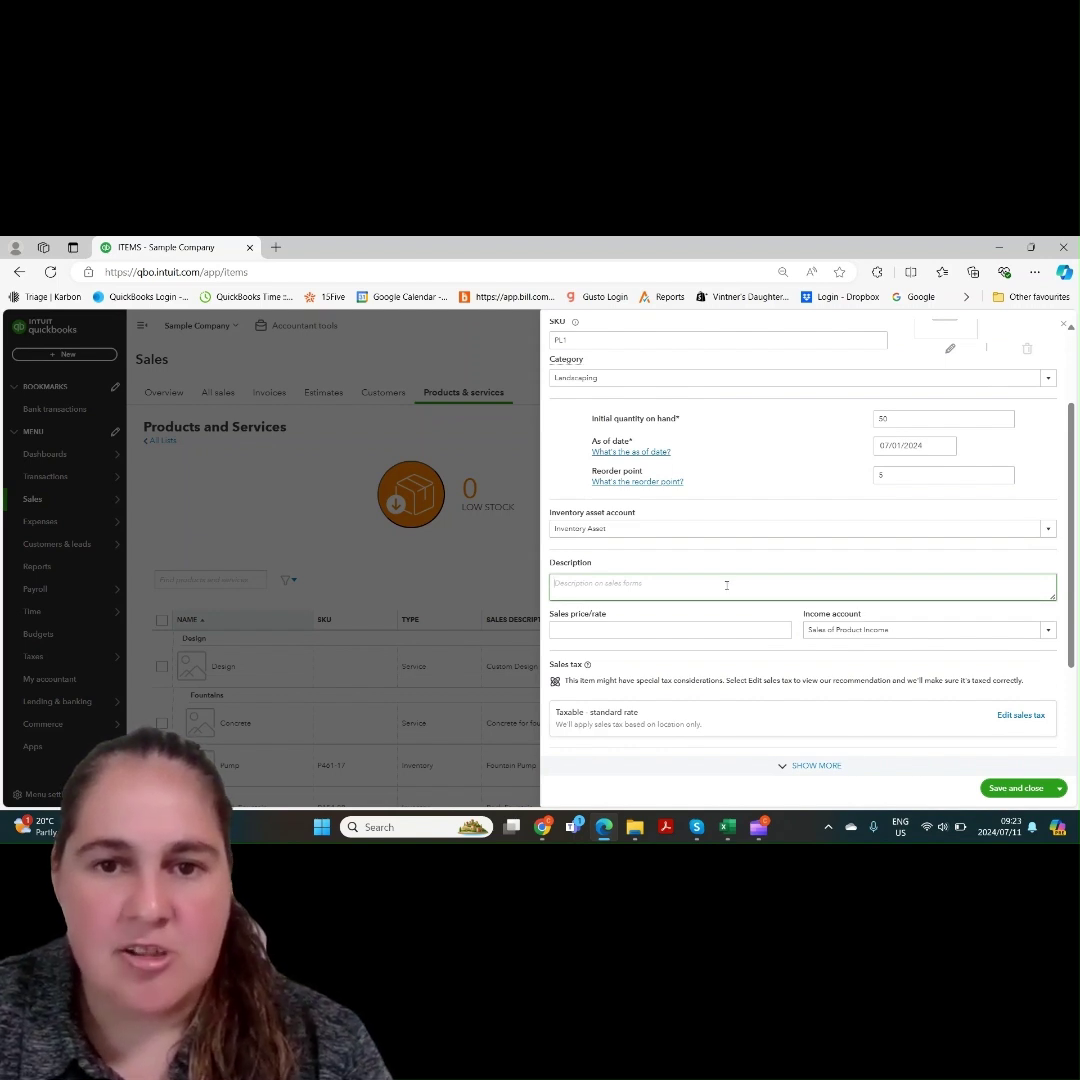
{"action": "type", "text": "pLAN"}
{"action": "key", "text": "BackSpace"}
{"action": "key", "text": "BackSpace"}
{"action": "key", "text": "BackSpace"}
{"action": "key", "text": "BackSpace"}
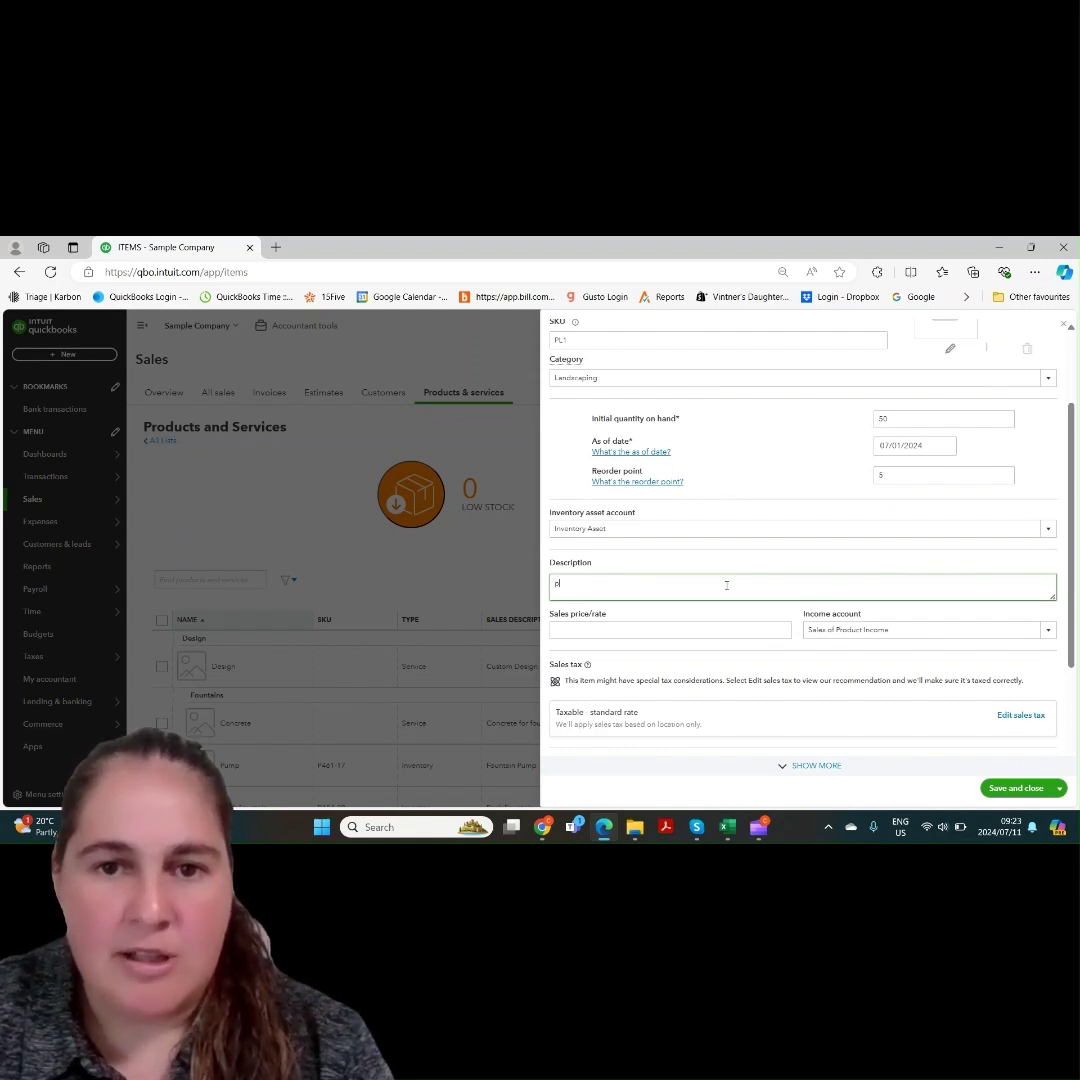
{"action": "type", "text": "Plants "}
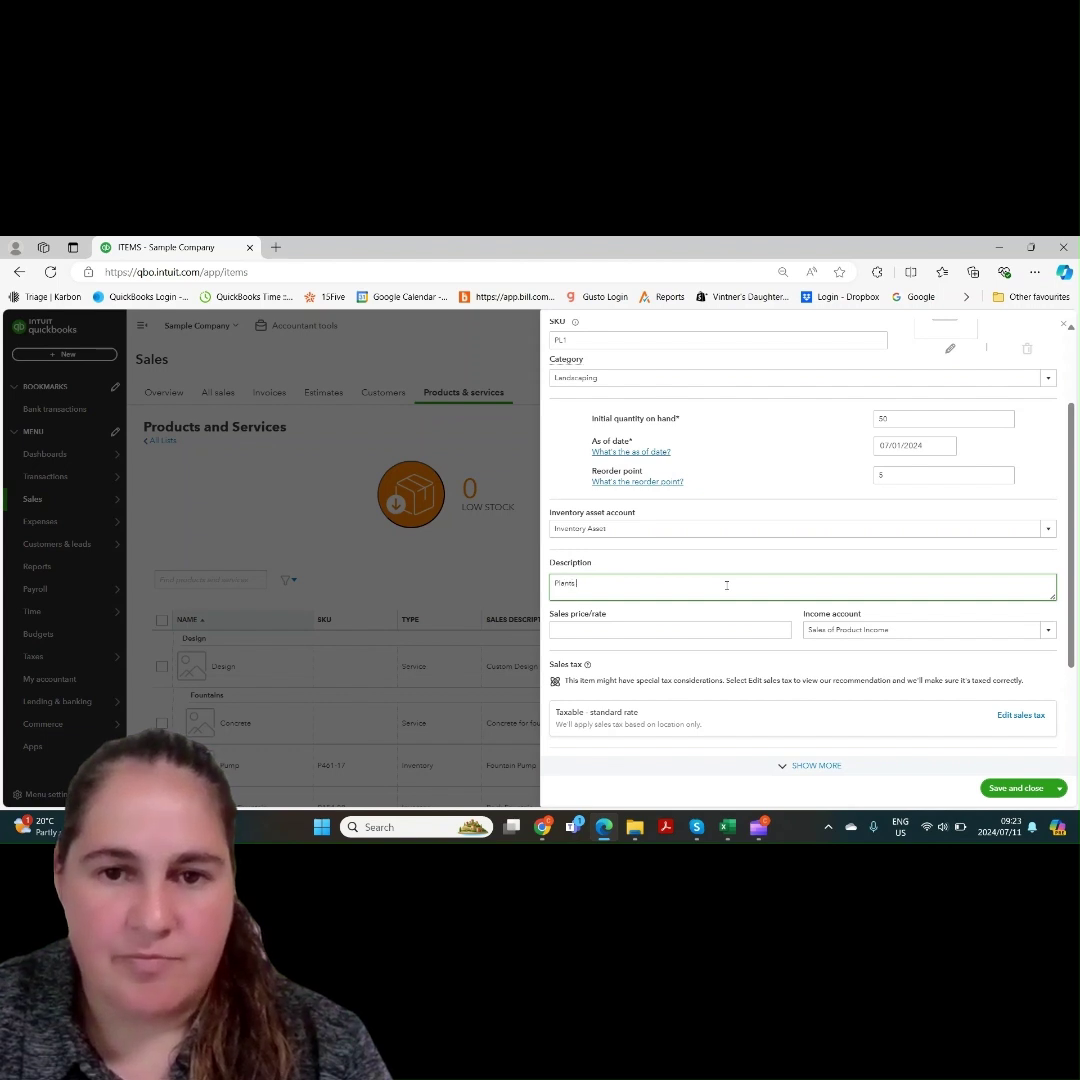
{"action": "type", "text": "for Lands"}
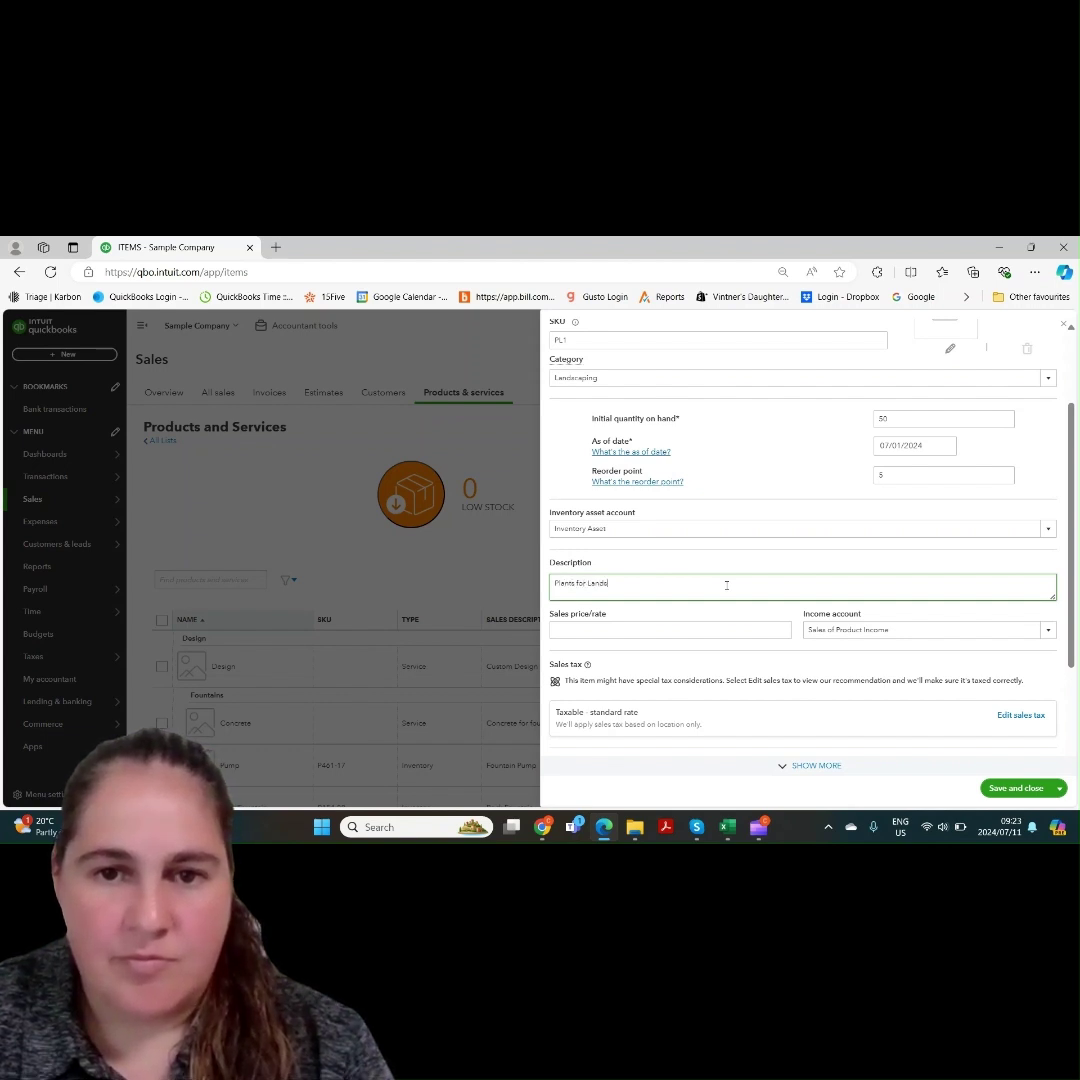
{"action": "type", "text": "caping"}
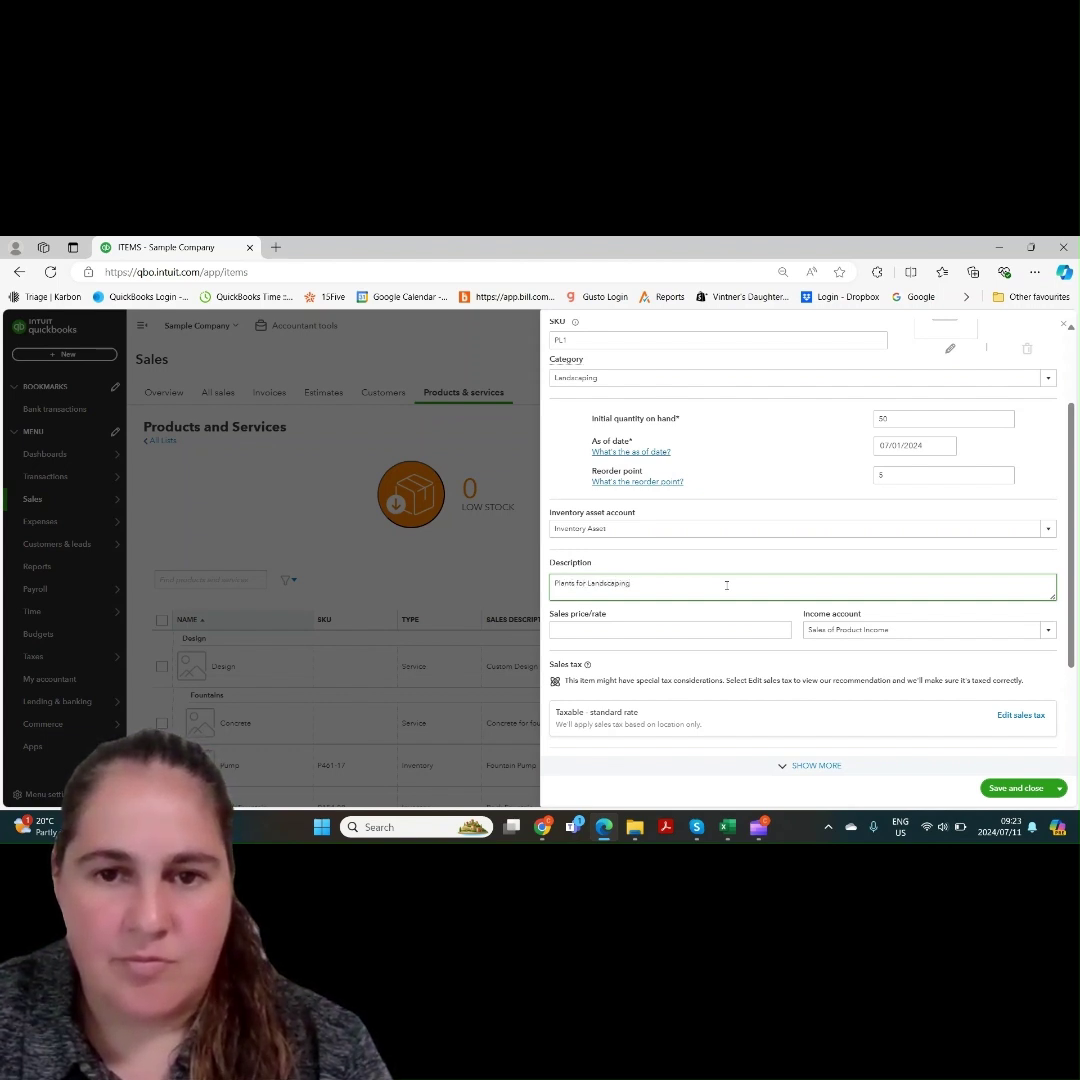
Set the sales price to 10, keeping Sales of Product Income as income account
{"action": "left_click", "coordinate": [725, 630]}
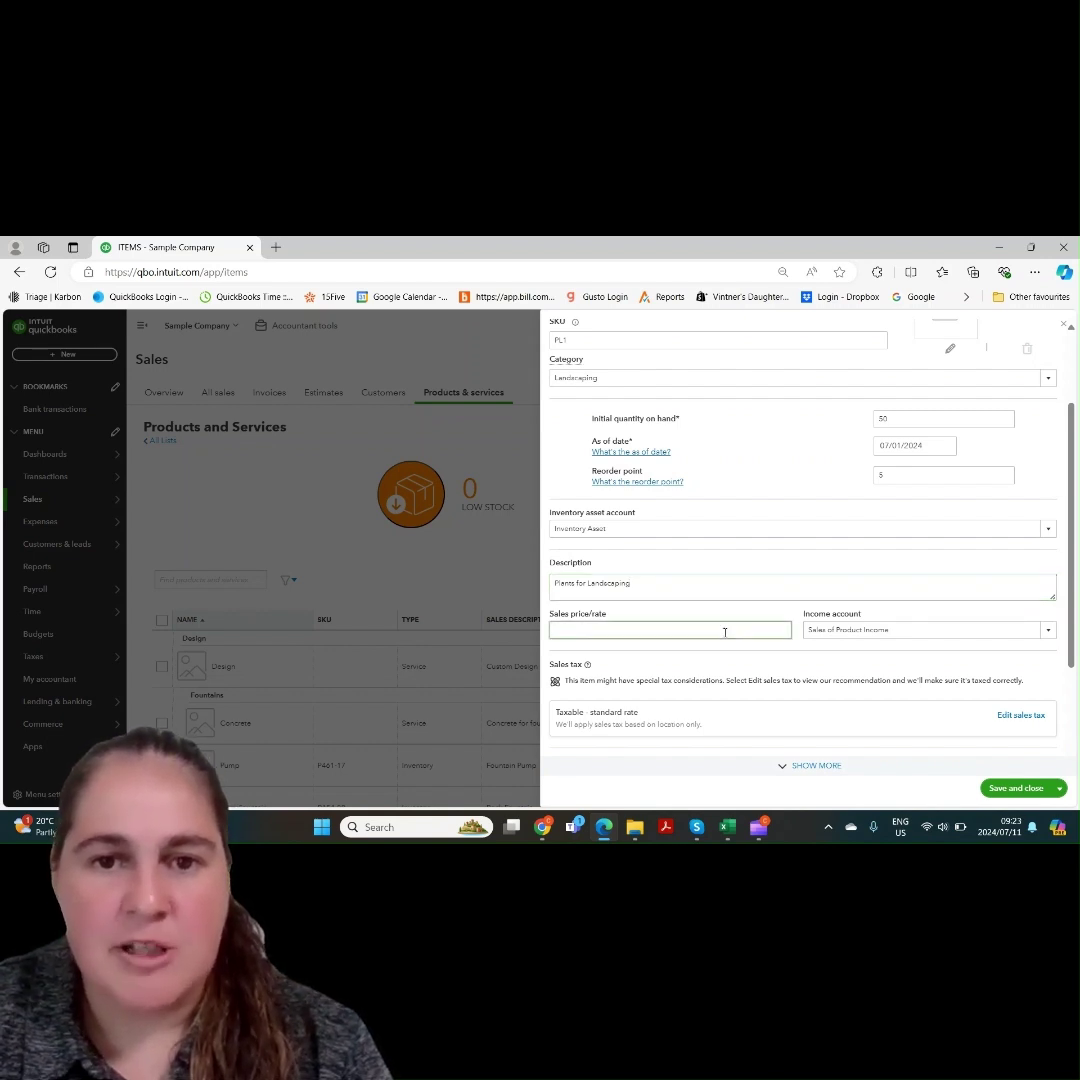
{"action": "type", "text": "10"}
{"action": "key", "text": "Tab"}
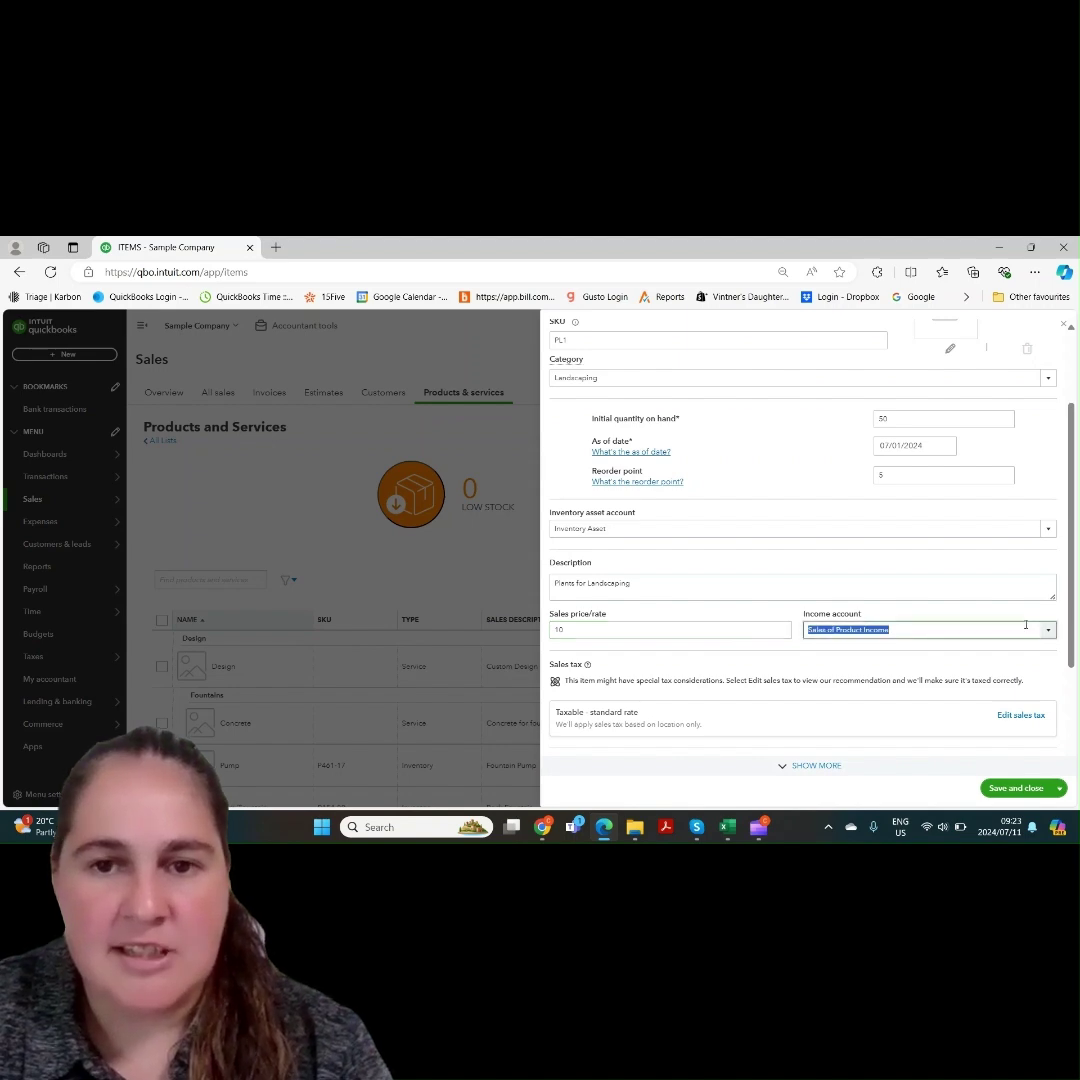
{"action": "left_click", "coordinate": [1049, 631]}
{"action": "left_click", "coordinate": [1049, 633]}
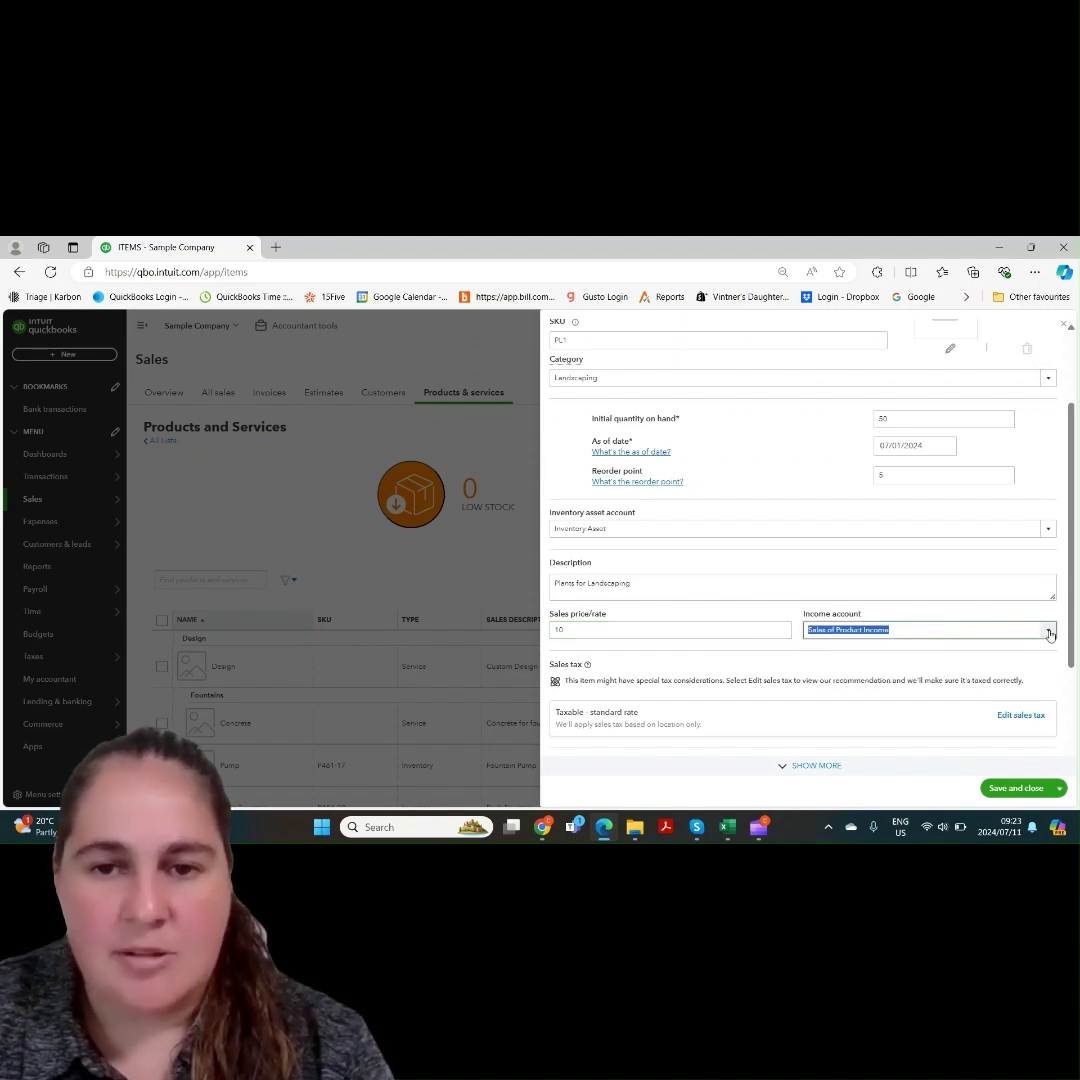
Copy 'Plants for Landscaping' into the purchase description
{"action": "left_click_drag", "start_coordinate": [1072, 600], "coordinate": [1073, 690]}
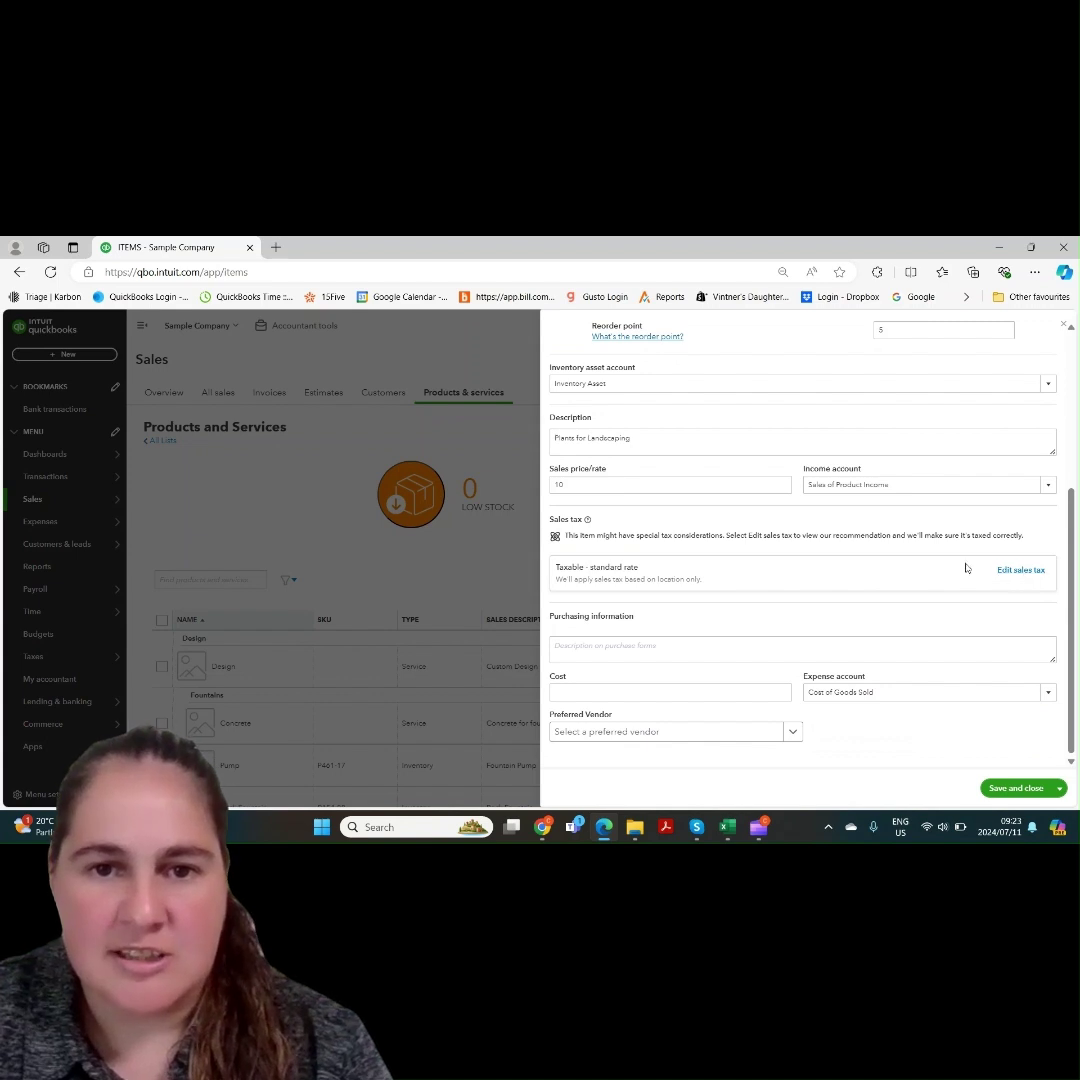
{"action": "left_click", "coordinate": [676, 647]}
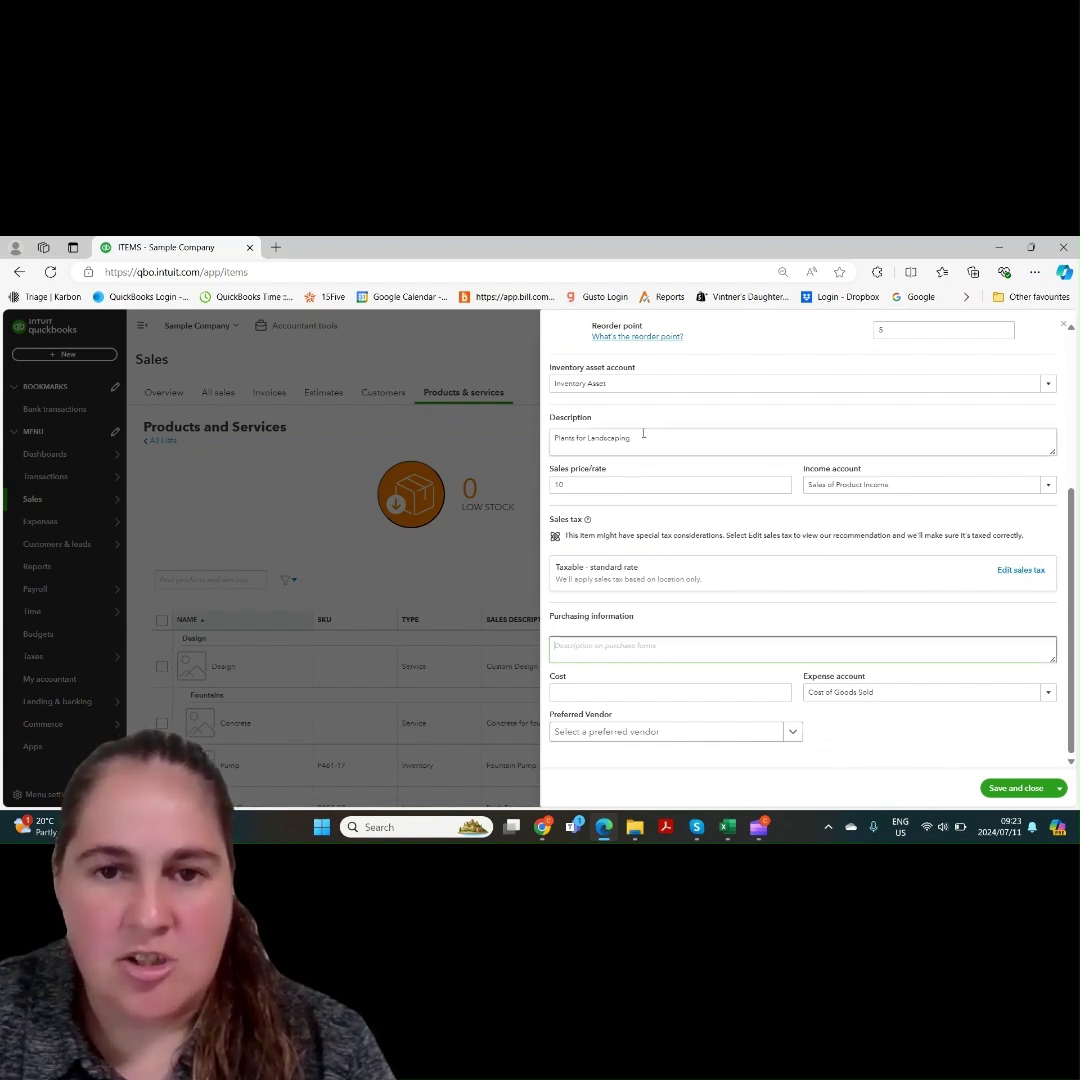
{"action": "left_click_drag", "start_coordinate": [643, 436], "coordinate": [509, 443]}
{"action": "key", "text": "ctrl+c"}
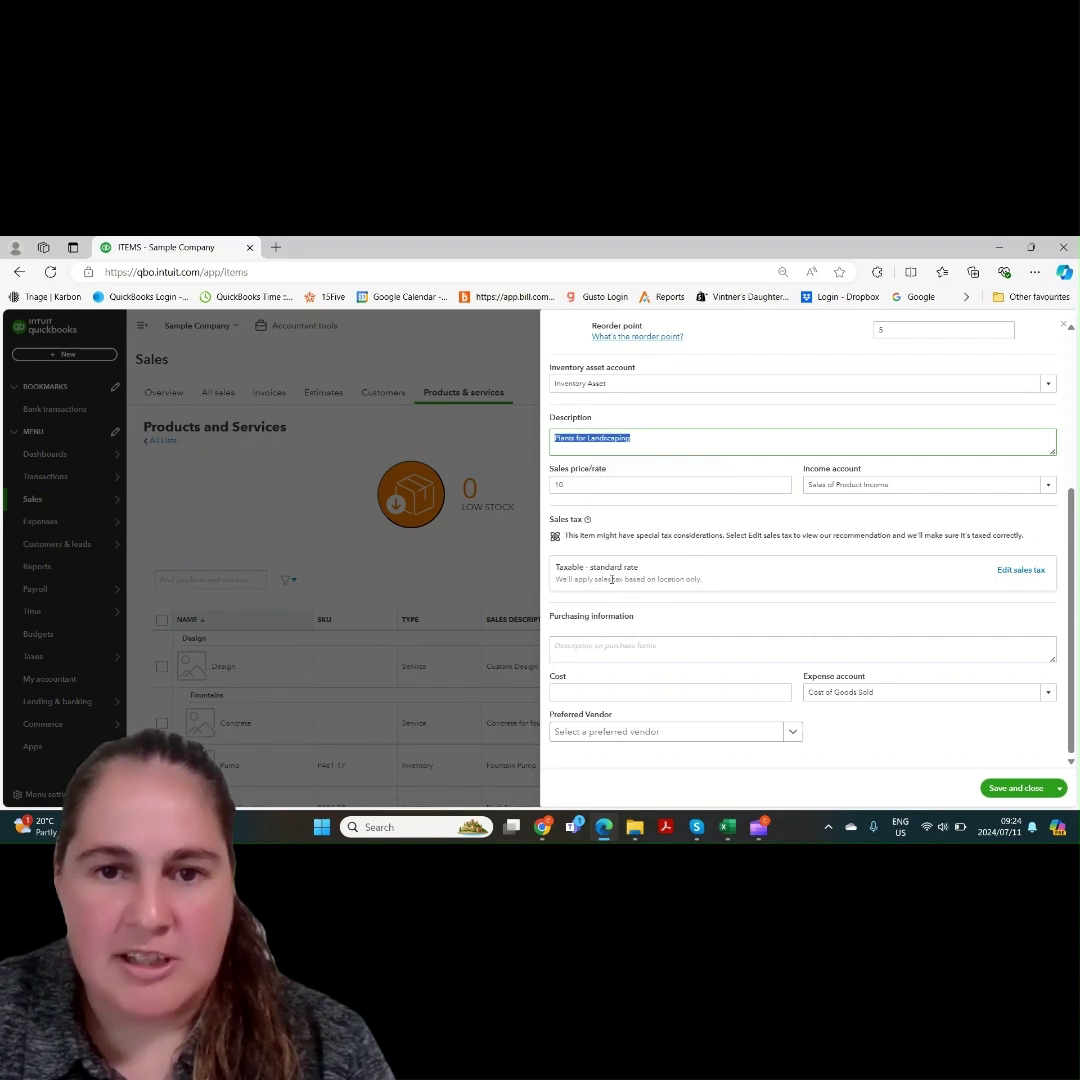
{"action": "left_click", "coordinate": [648, 646]}
{"action": "key", "text": "ctrl+v"}
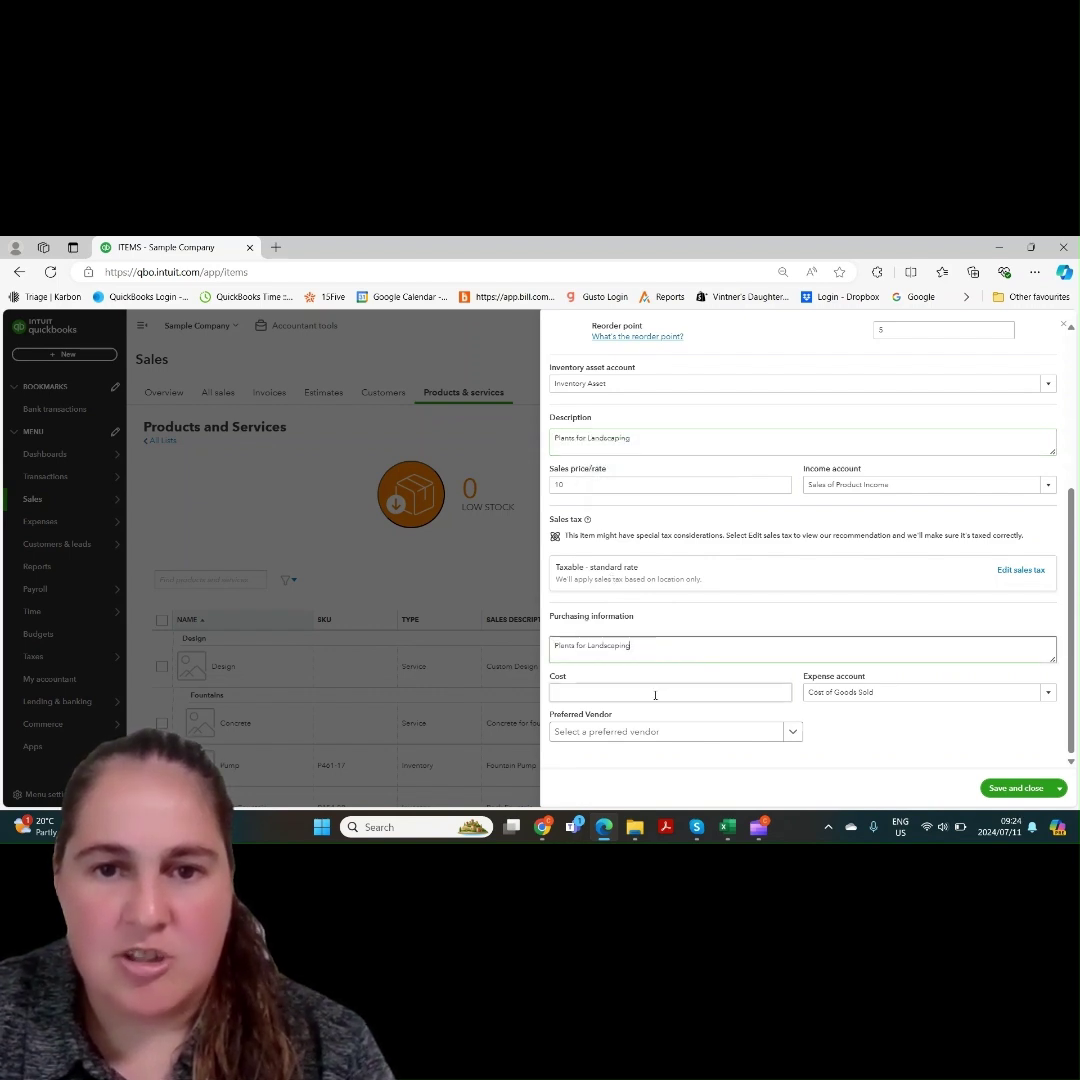
Set cost 2 with Cost of Goods Sold, leave no preferred vendor, and save Plants
{"action": "left_click", "coordinate": [655, 693]}
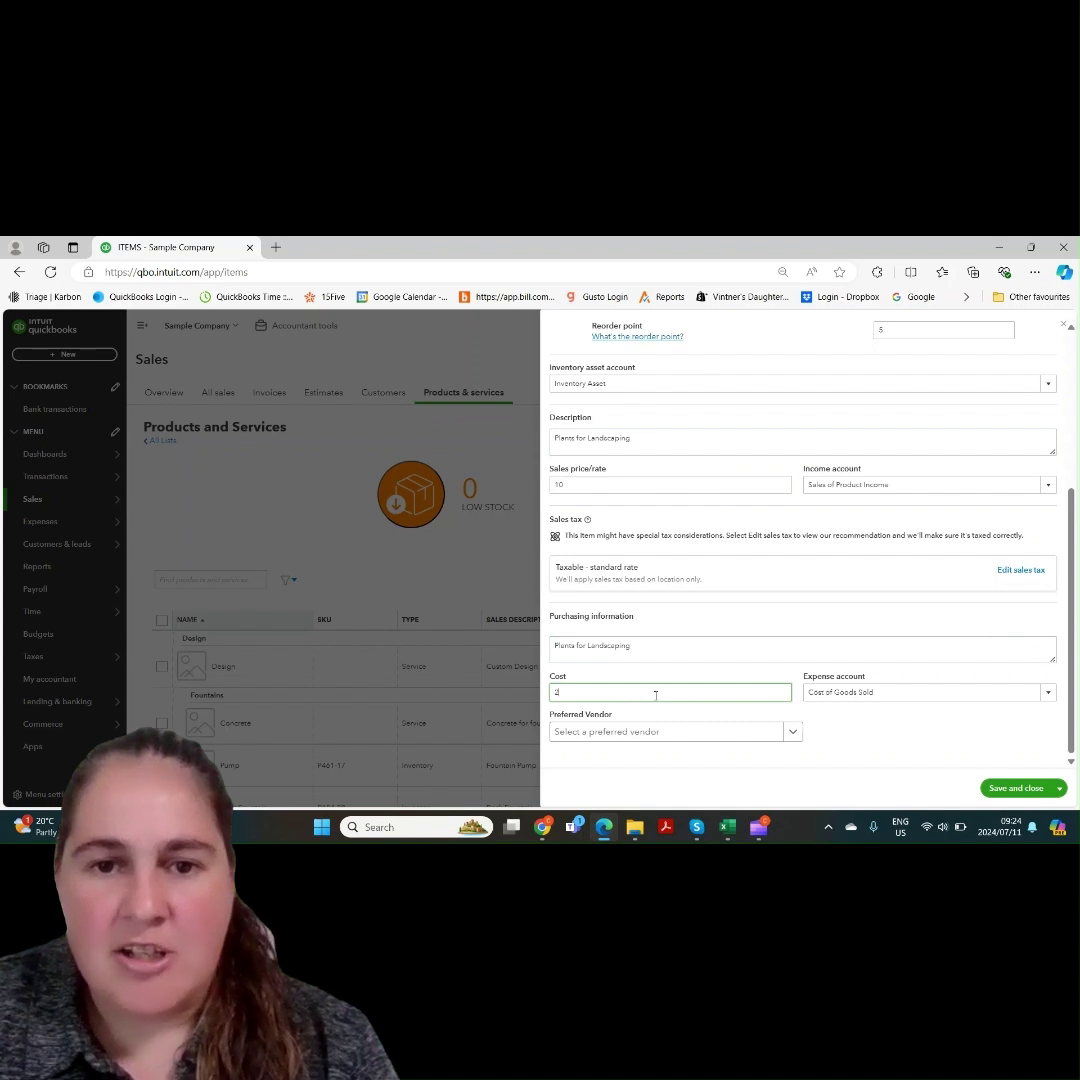
{"action": "left_click", "coordinate": [940, 695]}
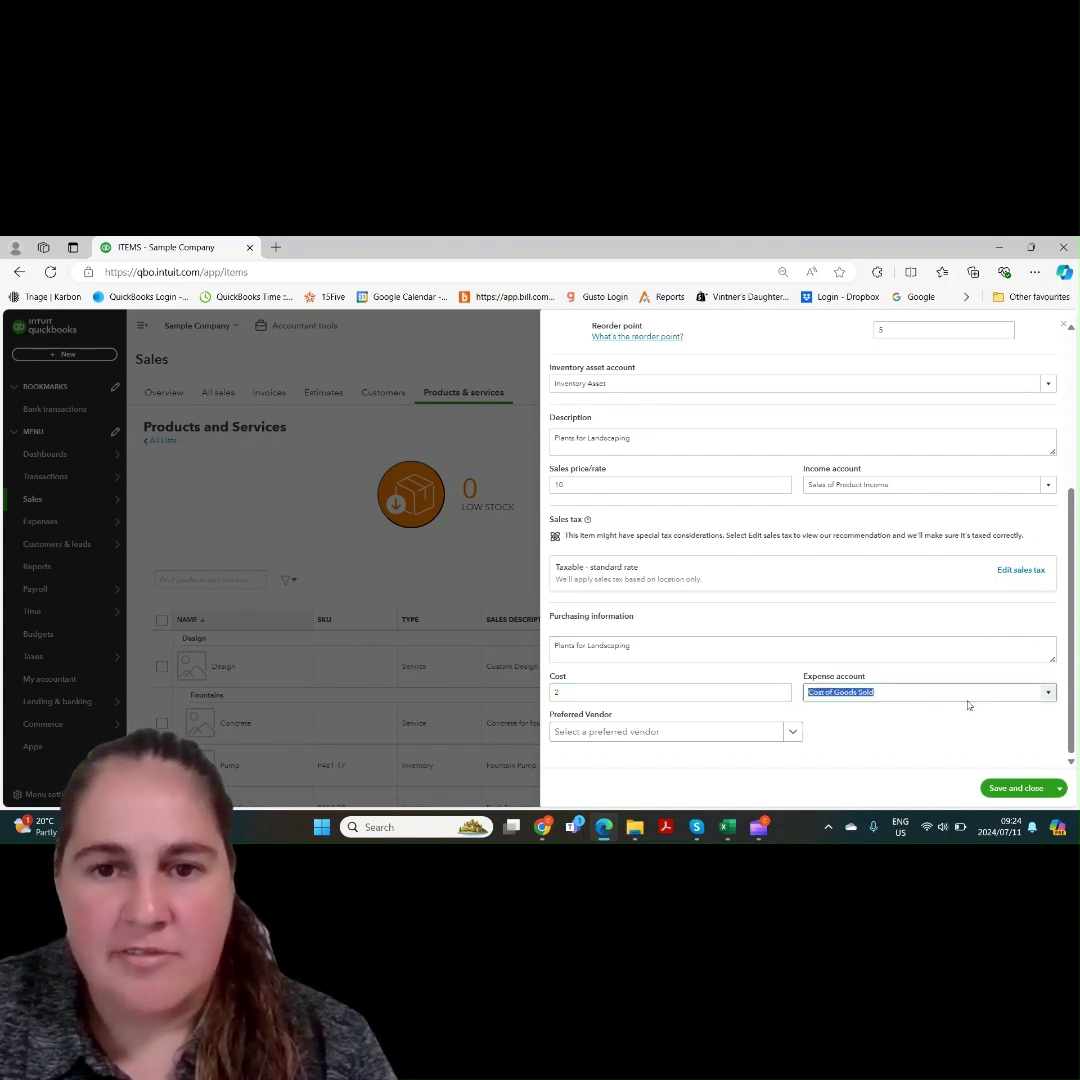
{"action": "left_click", "coordinate": [1047, 695]}
{"action": "left_click", "coordinate": [1047, 695]}
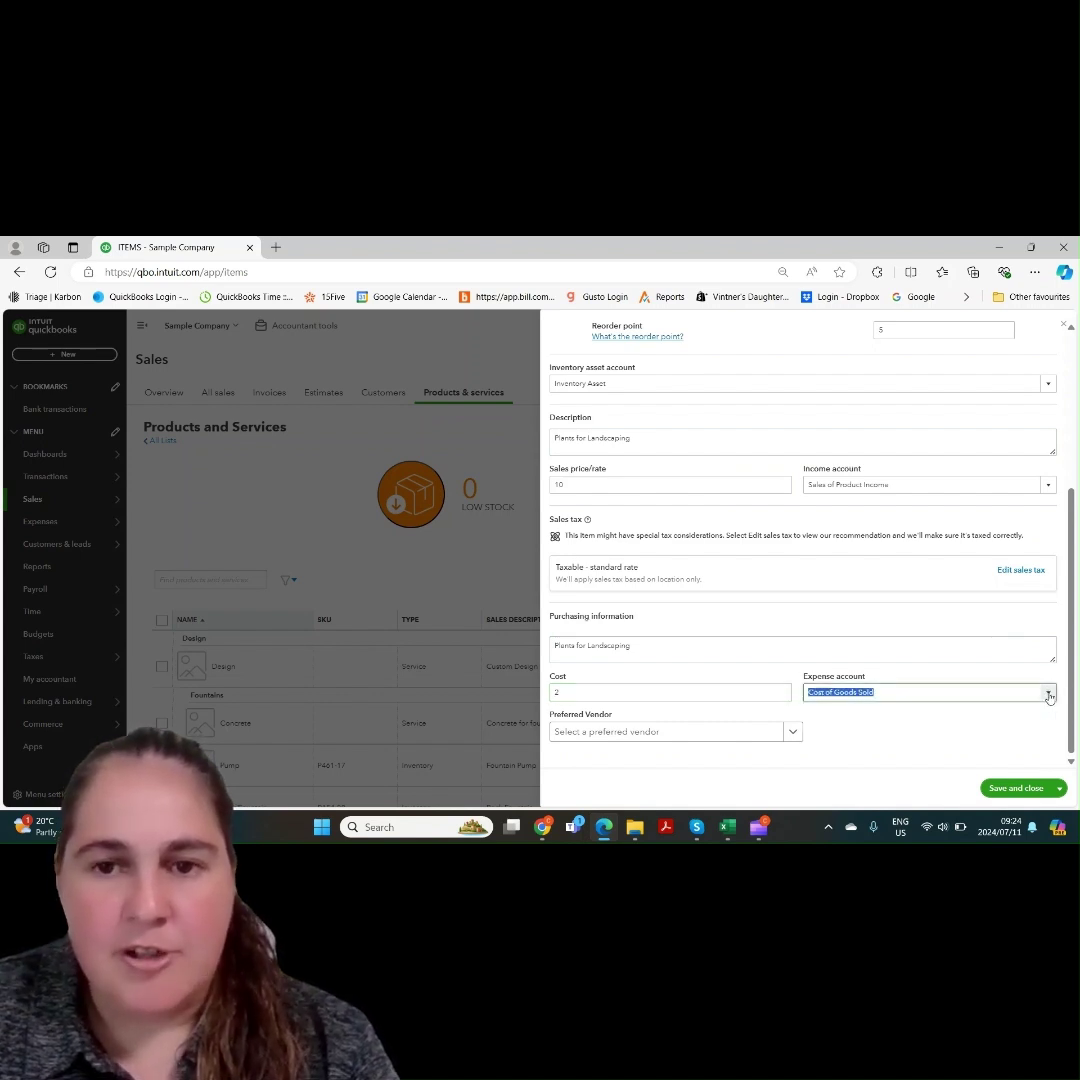
{"action": "left_click", "coordinate": [1066, 718]}
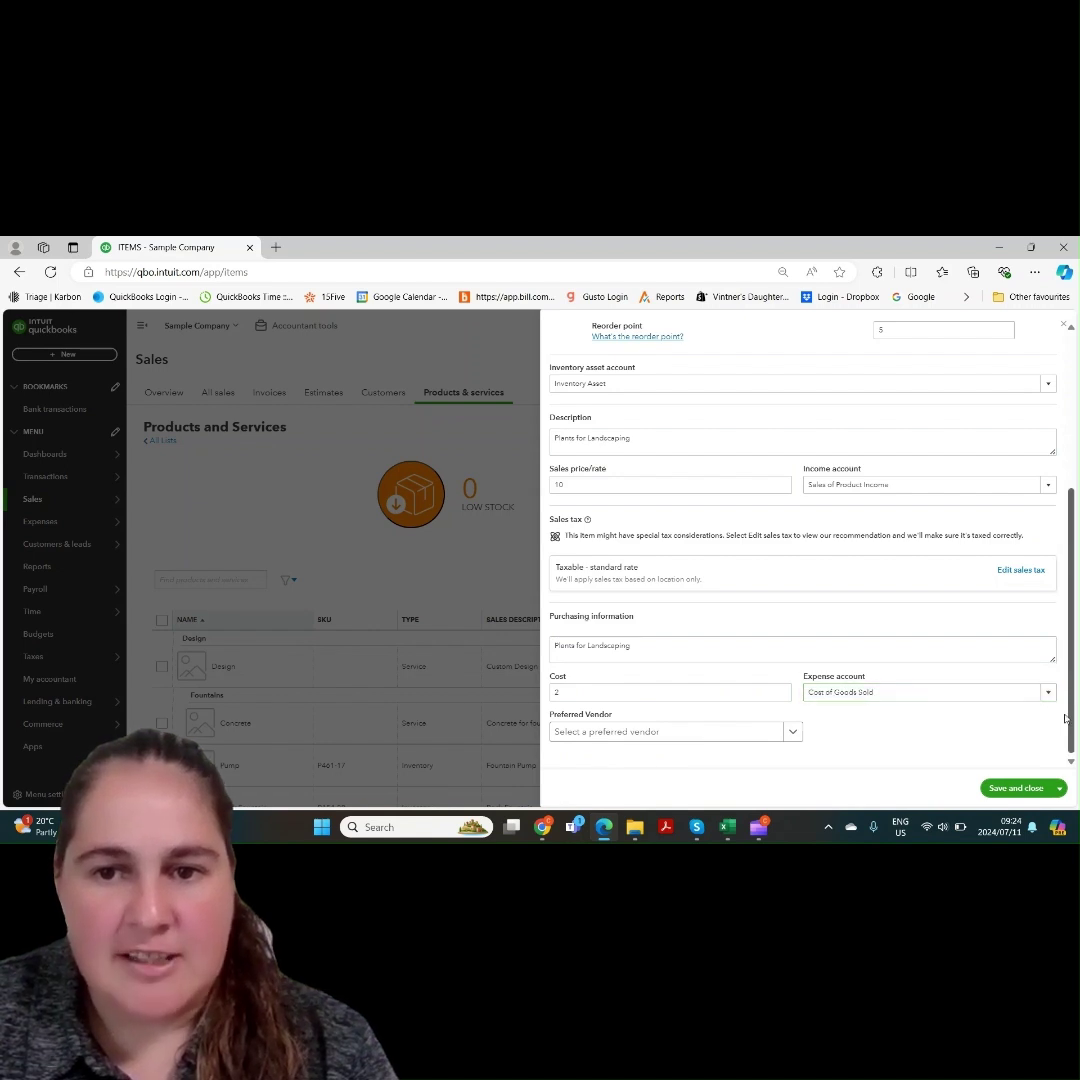
{"action": "left_click", "coordinate": [792, 733]}
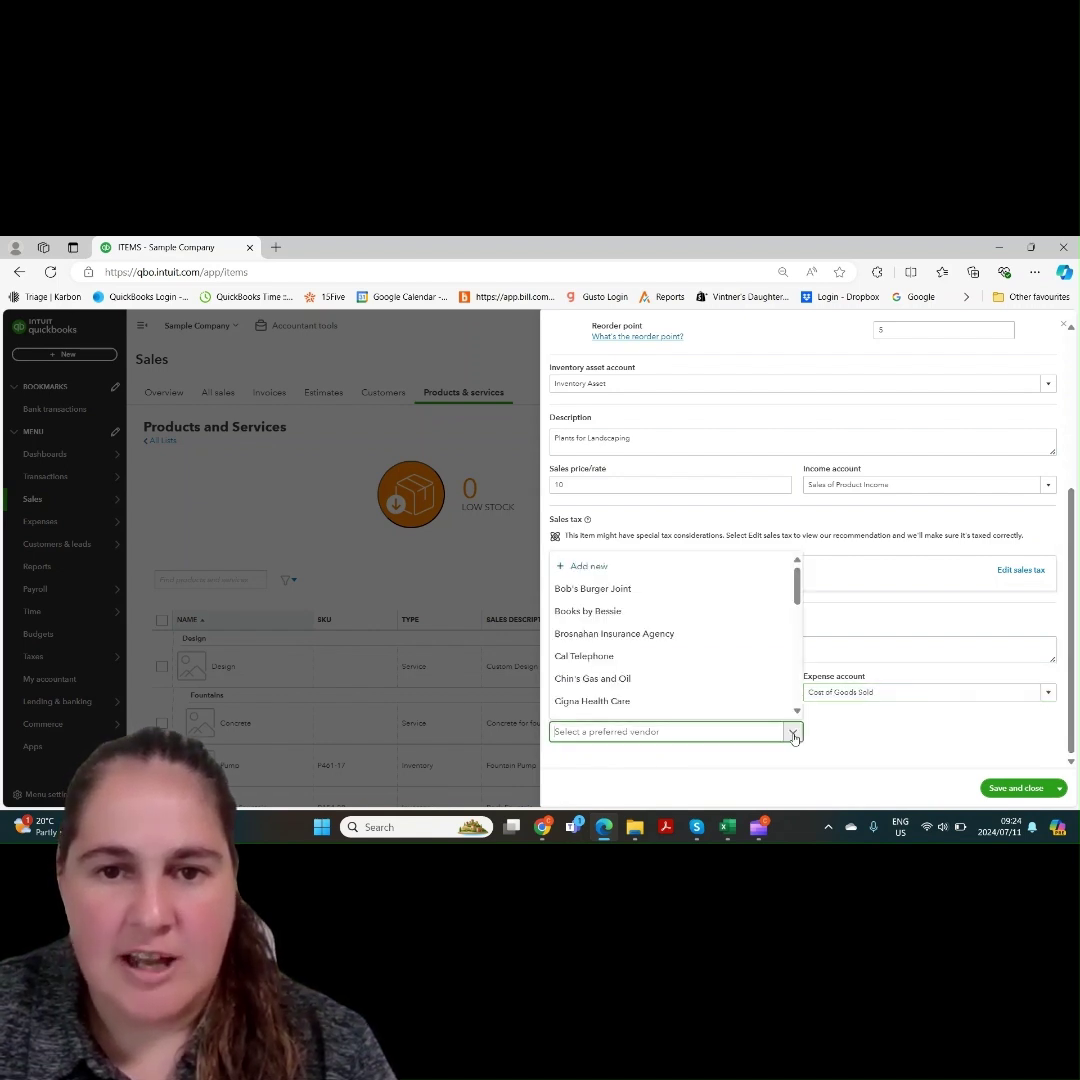
{"action": "left_click", "coordinate": [793, 735]}
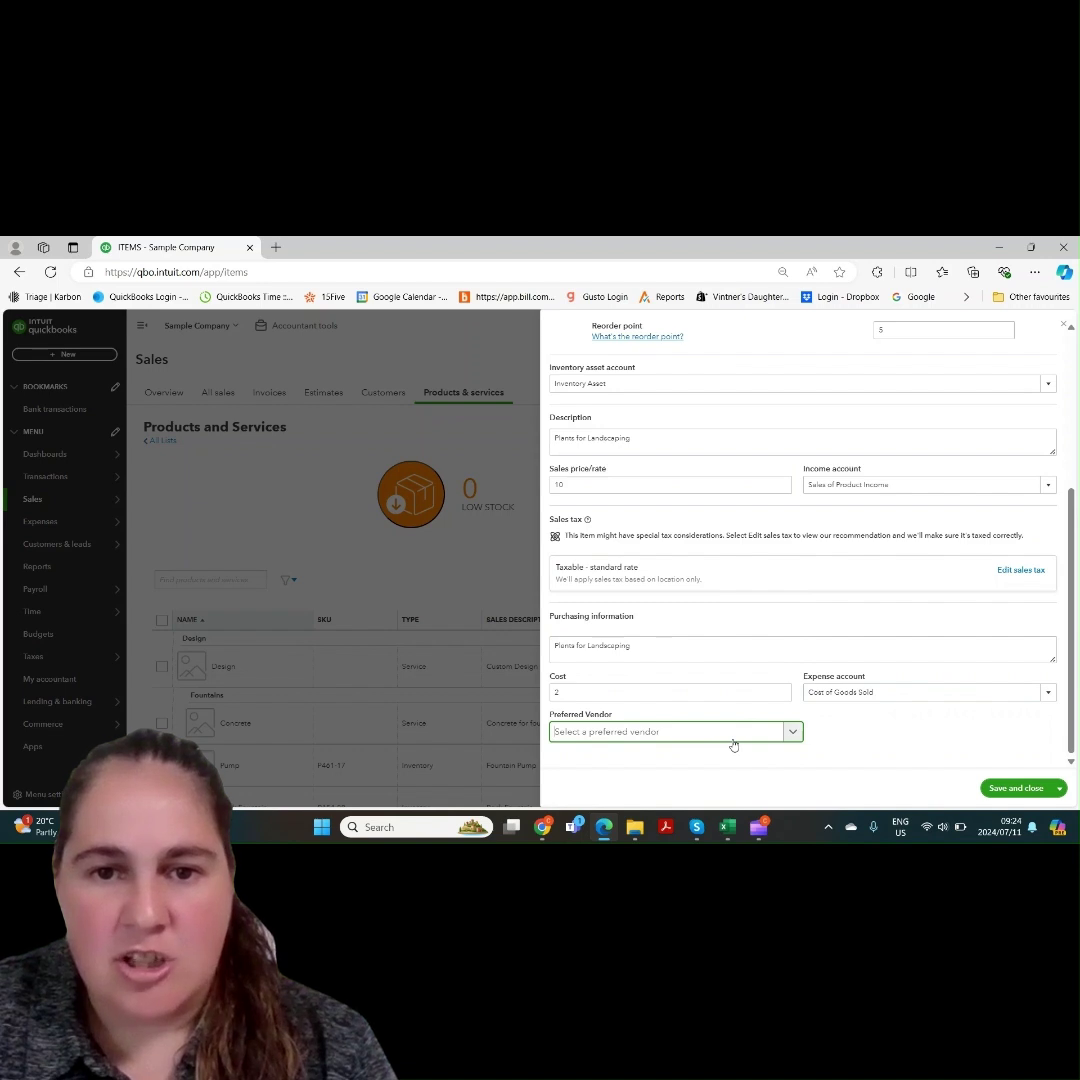
{"action": "left_click", "coordinate": [1016, 795]}
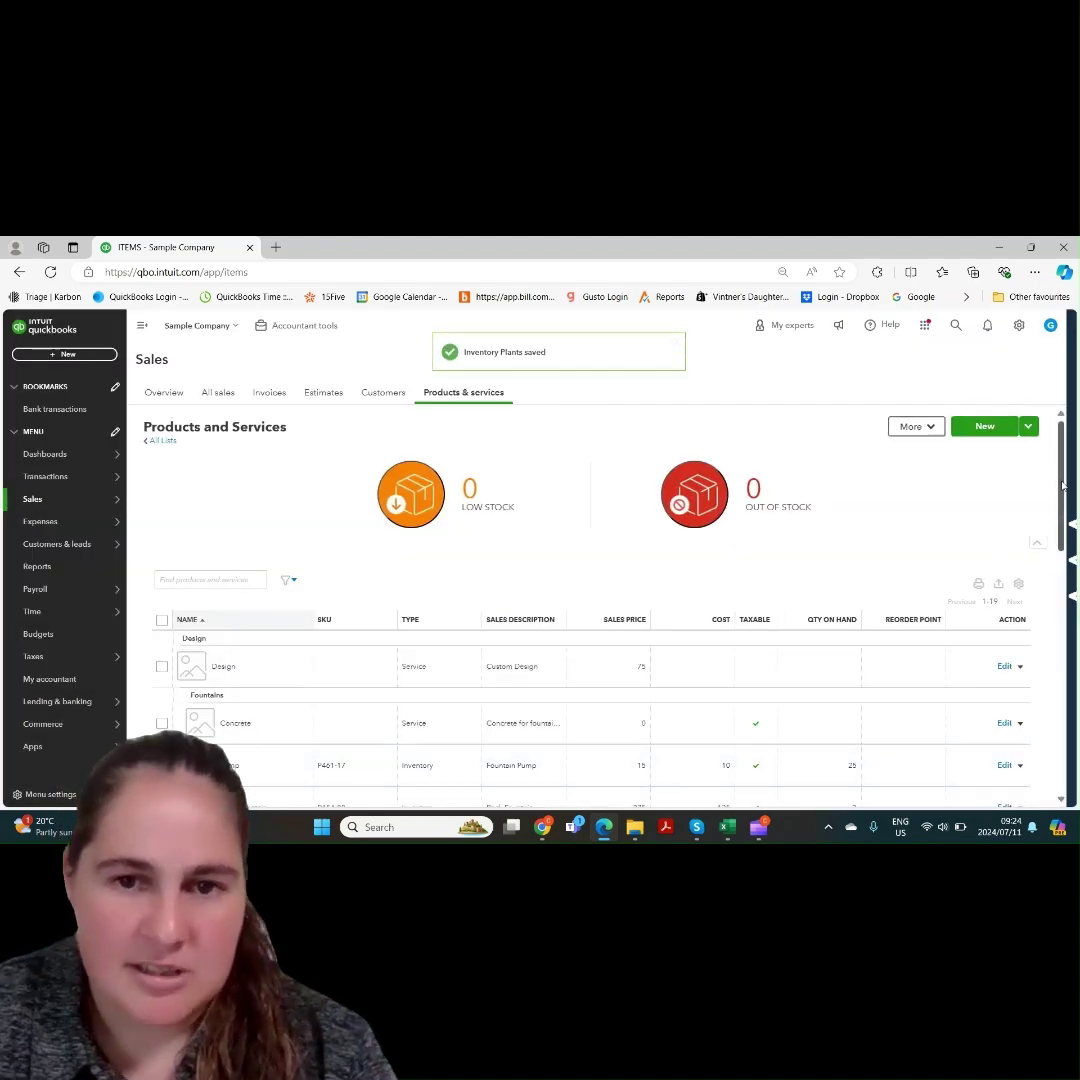
Search the product list for 'pla'
{"action": "scroll", "coordinate": [1064, 491], "scroll_direction": "down", "scroll_amount": 1}
{"action": "scroll", "coordinate": [245, 580], "scroll_direction": "up", "scroll_amount": 1}
{"action": "left_click", "coordinate": [245, 579]}
{"action": "type", "text": "pla"}
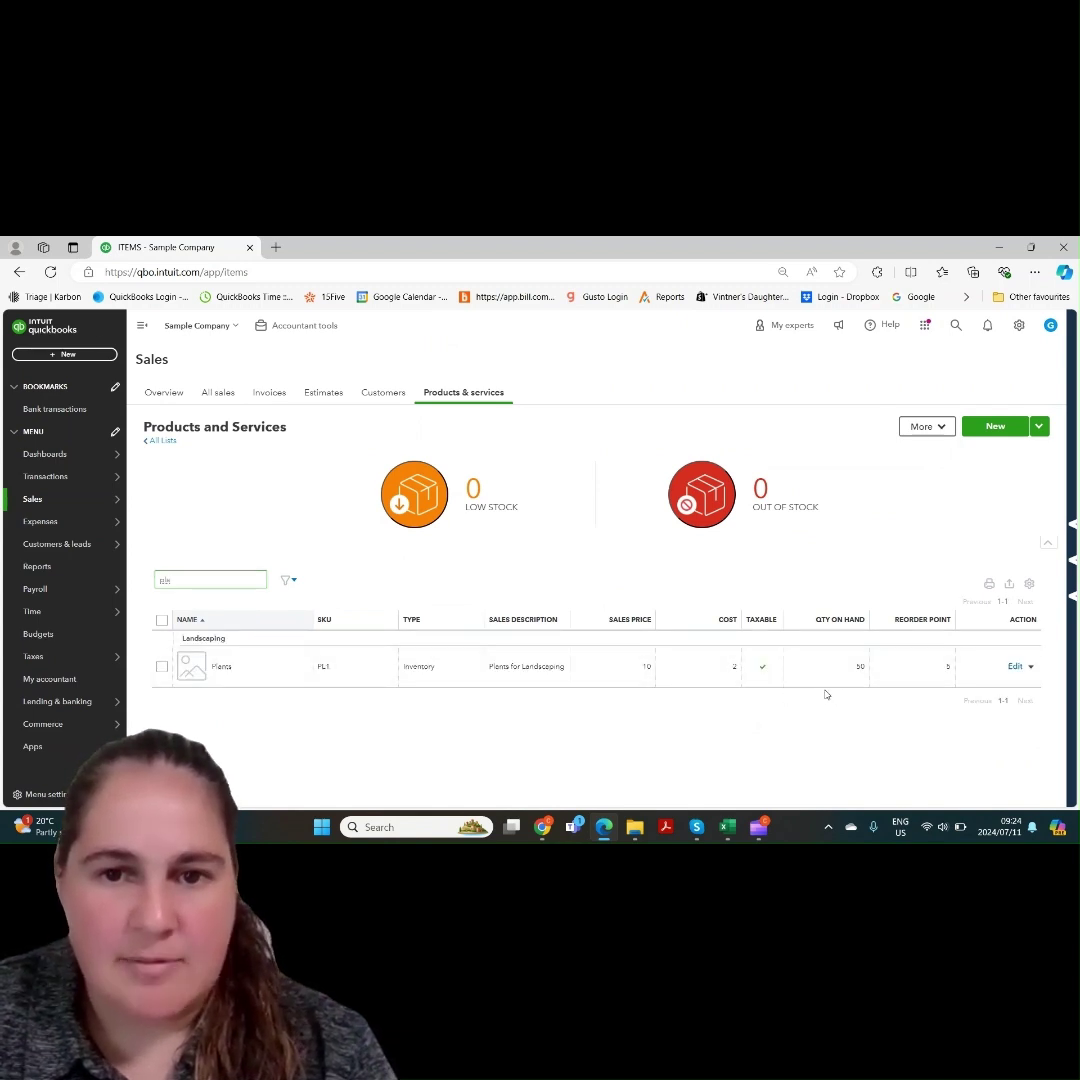
Review the Category and Stock status filters, leaving both at All
{"action": "left_click", "coordinate": [290, 580]}
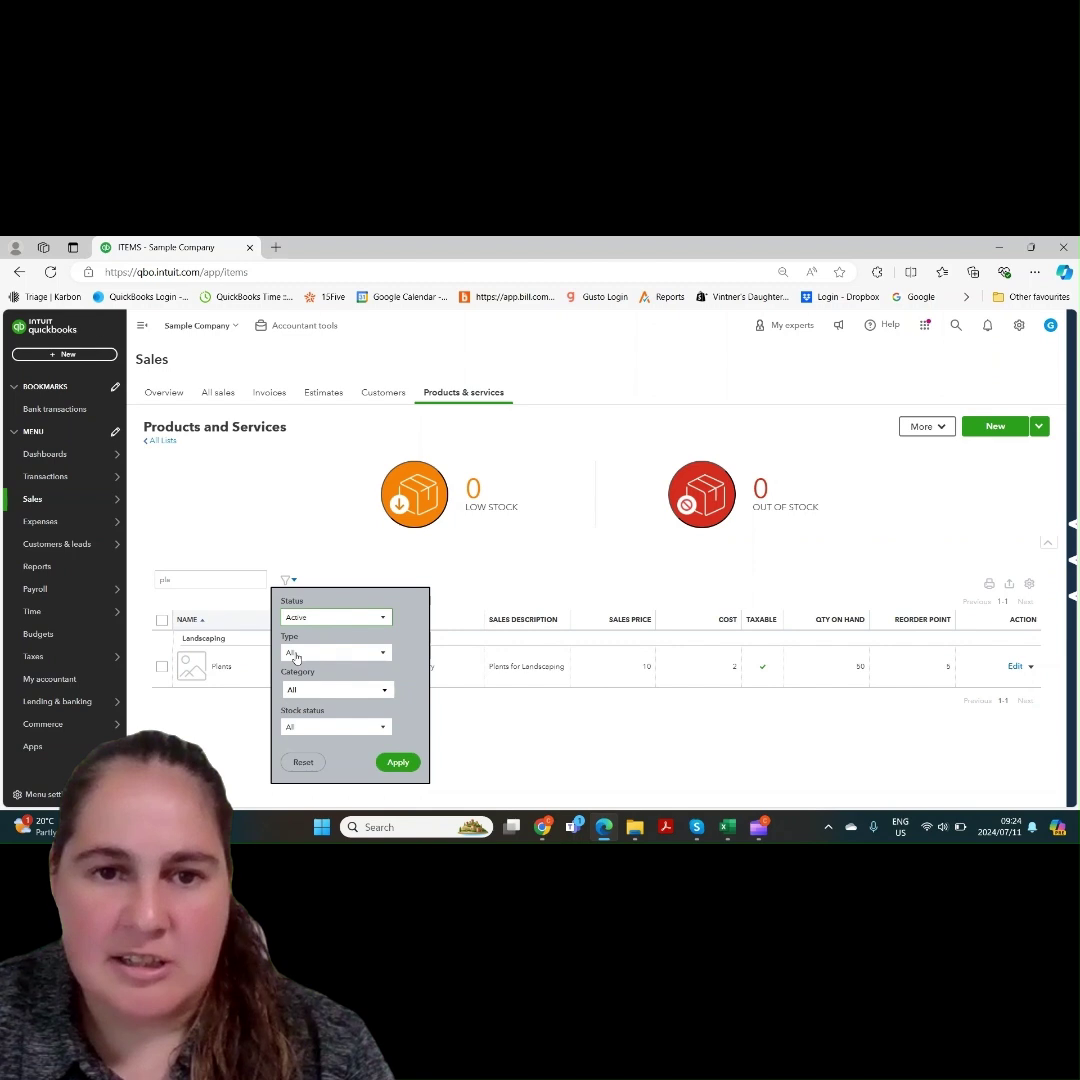
{"action": "left_click", "coordinate": [315, 690]}
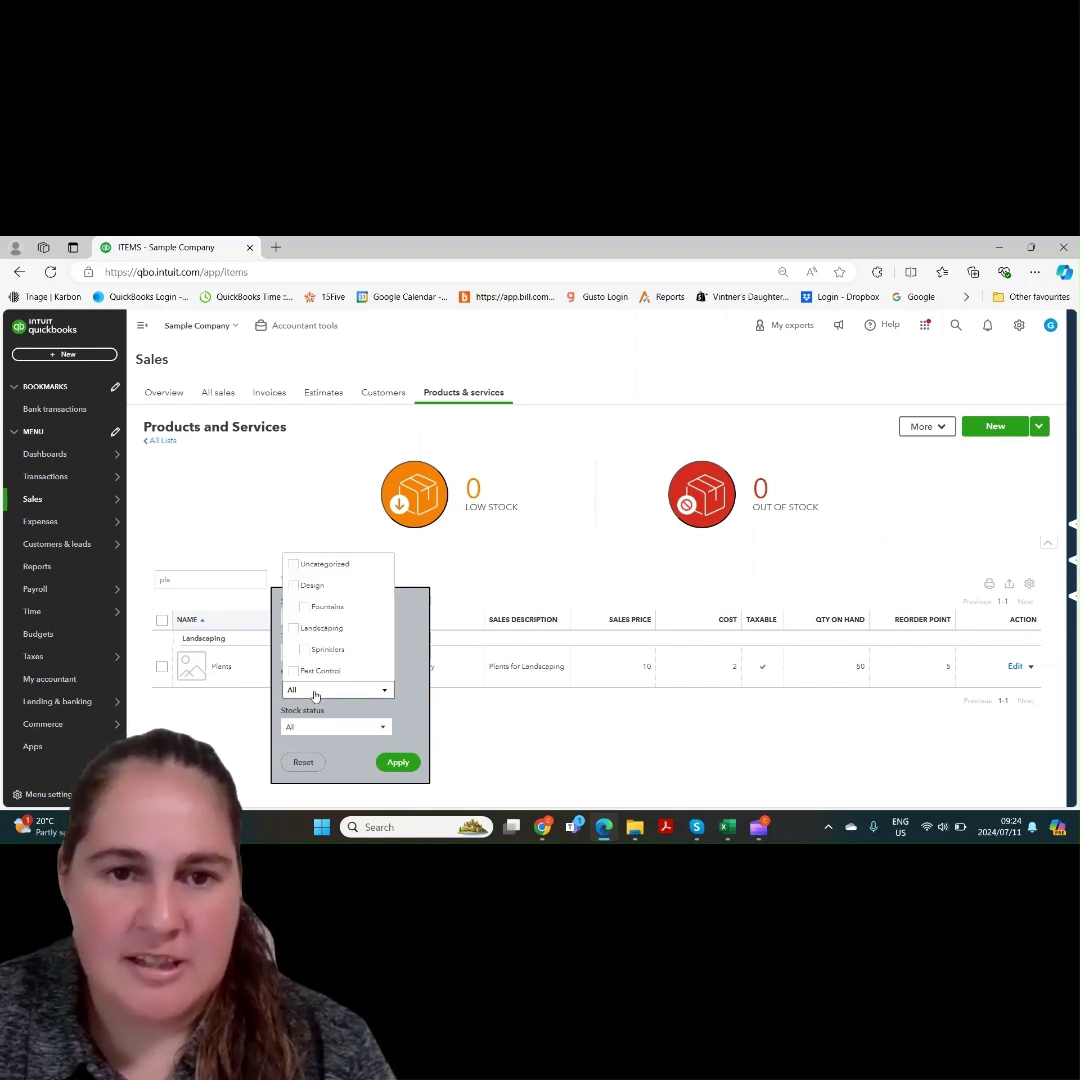
{"action": "left_click", "coordinate": [335, 697]}
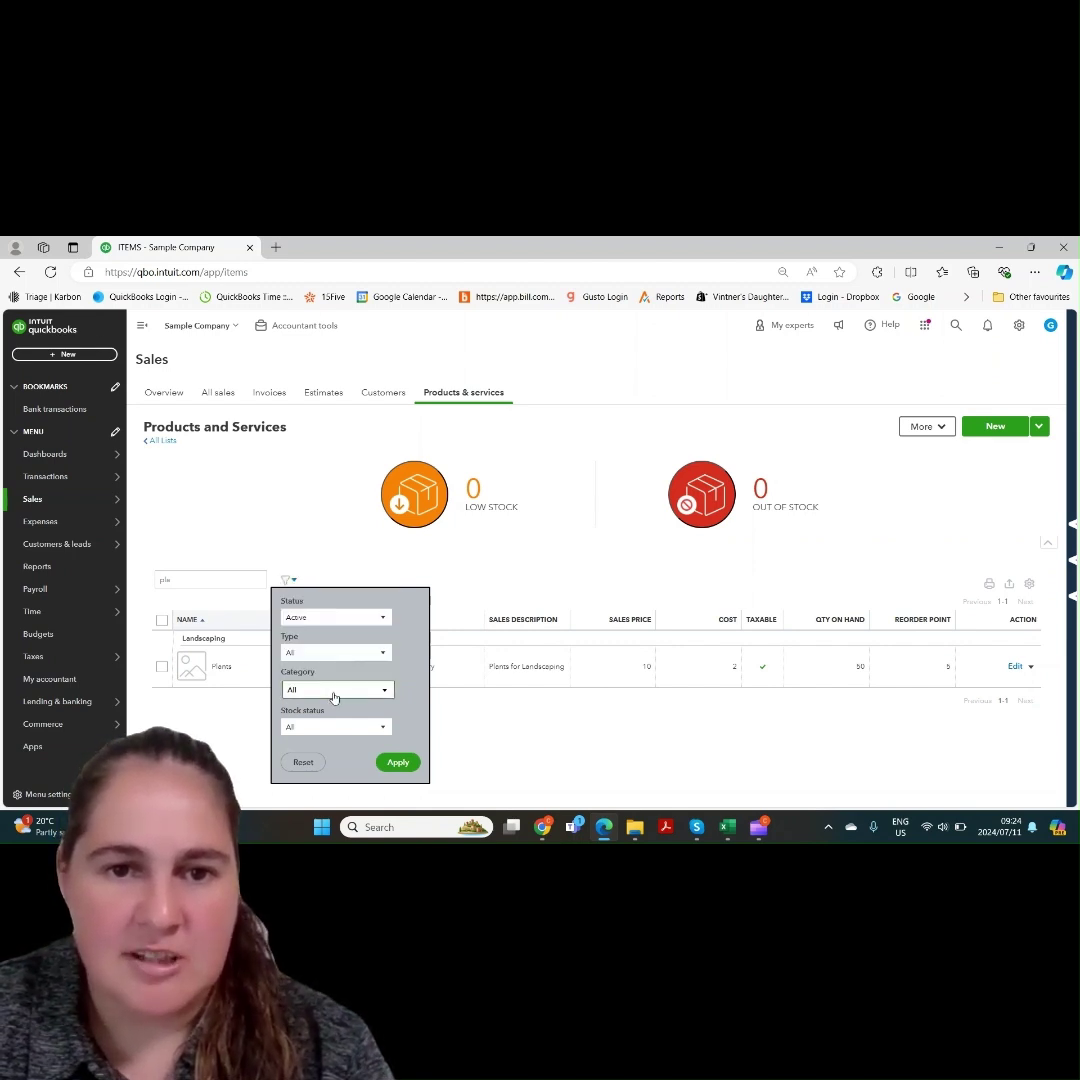
{"action": "left_click", "coordinate": [325, 726]}
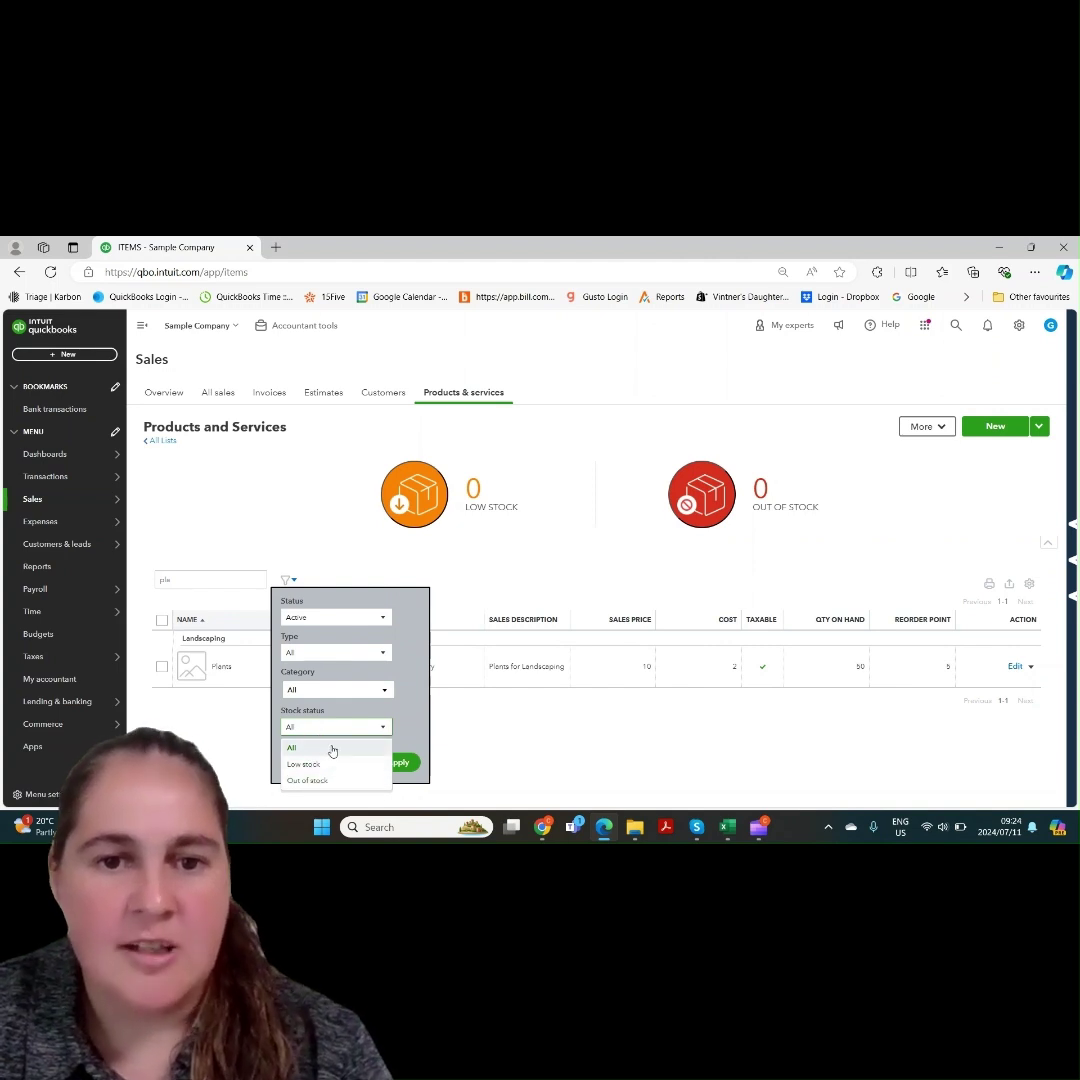
{"action": "left_click", "coordinate": [332, 748]}
{"action": "left_click", "coordinate": [400, 762]}
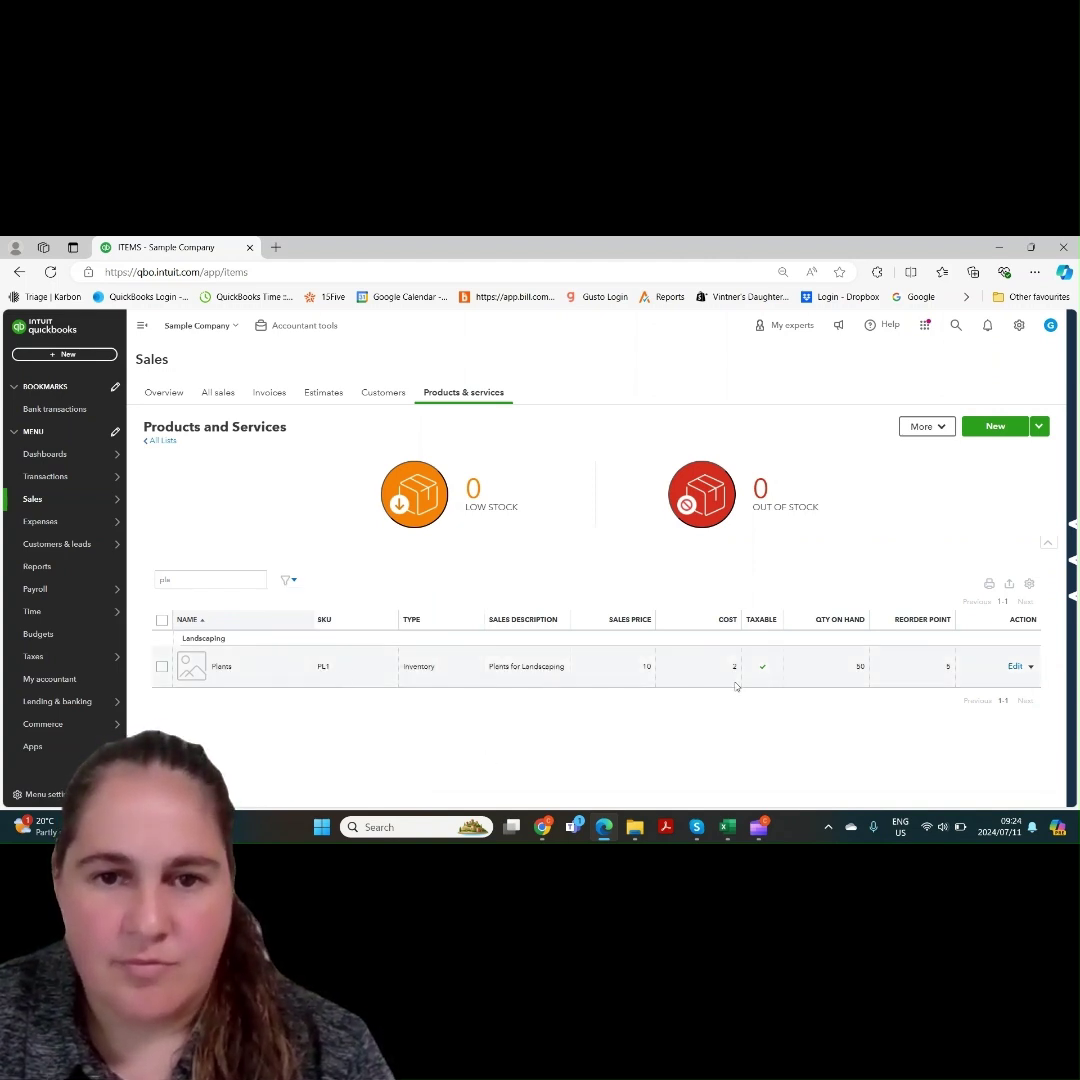
Edit the Plants item and start an inventory quantity adjustment from it
{"action": "left_click", "coordinate": [1014, 667]}
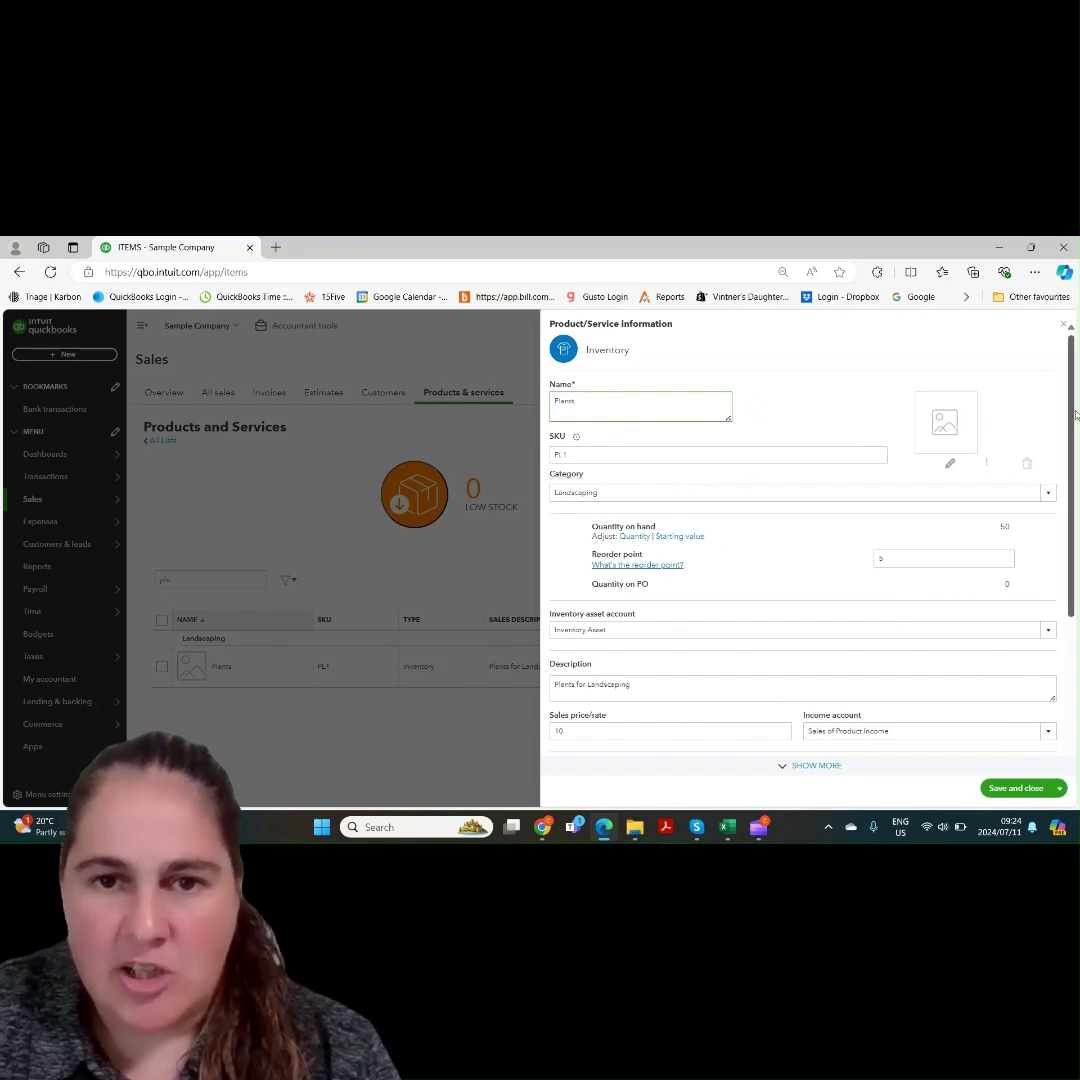
{"action": "scroll", "coordinate": [1076, 441], "scroll_direction": "down", "scroll_amount": 1}
{"action": "mouse_move", "coordinate": [1076, 441]}
{"action": "left_mouse_down"}
{"action": "mouse_move", "coordinate": [1076, 466]}
{"action": "mouse_move", "coordinate": [1076, 425]}
{"action": "mouse_move", "coordinate": [1076, 550]}
{"action": "mouse_move", "coordinate": [1076, 415]}
{"action": "left_mouse_up"}
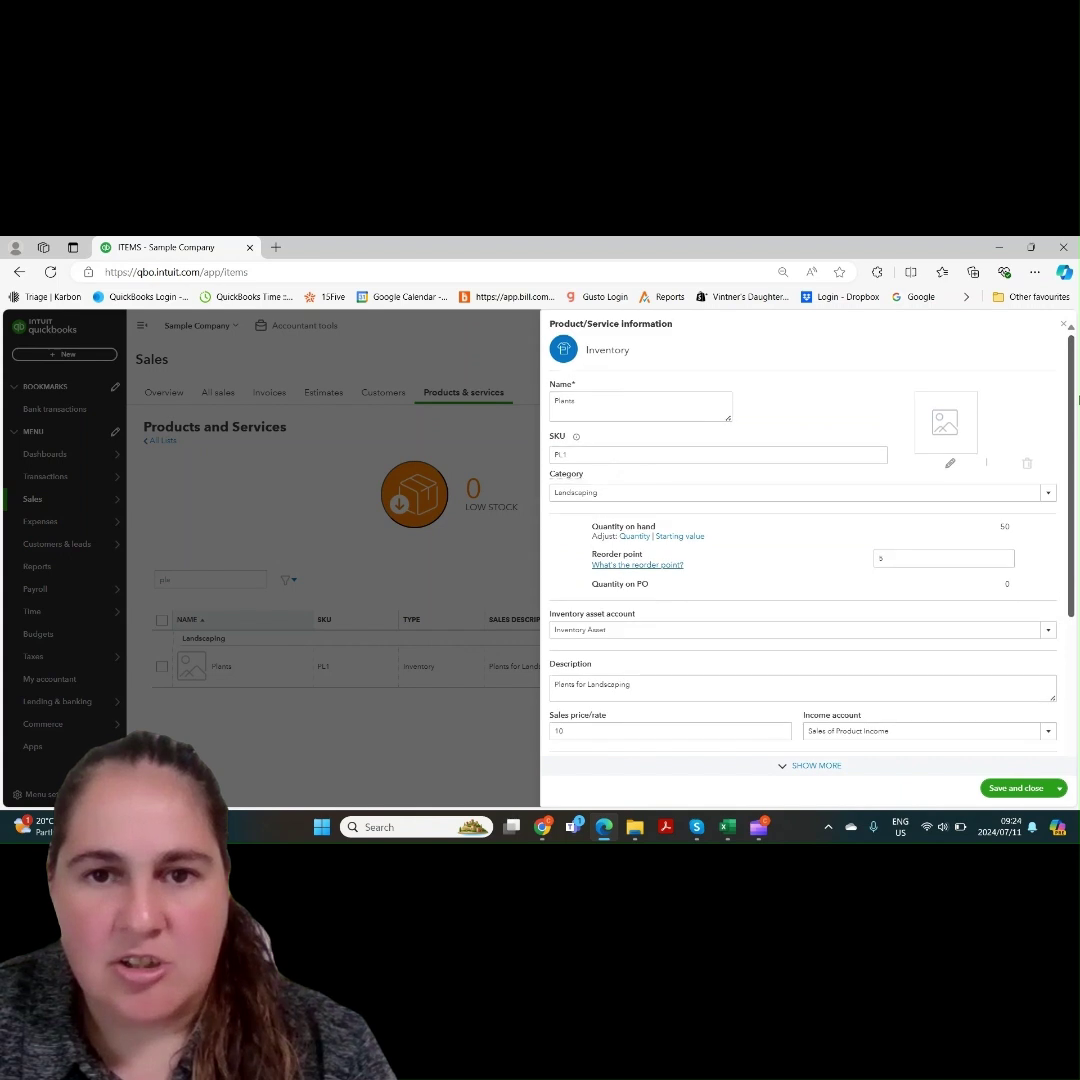
{"action": "left_click", "coordinate": [634, 538]}
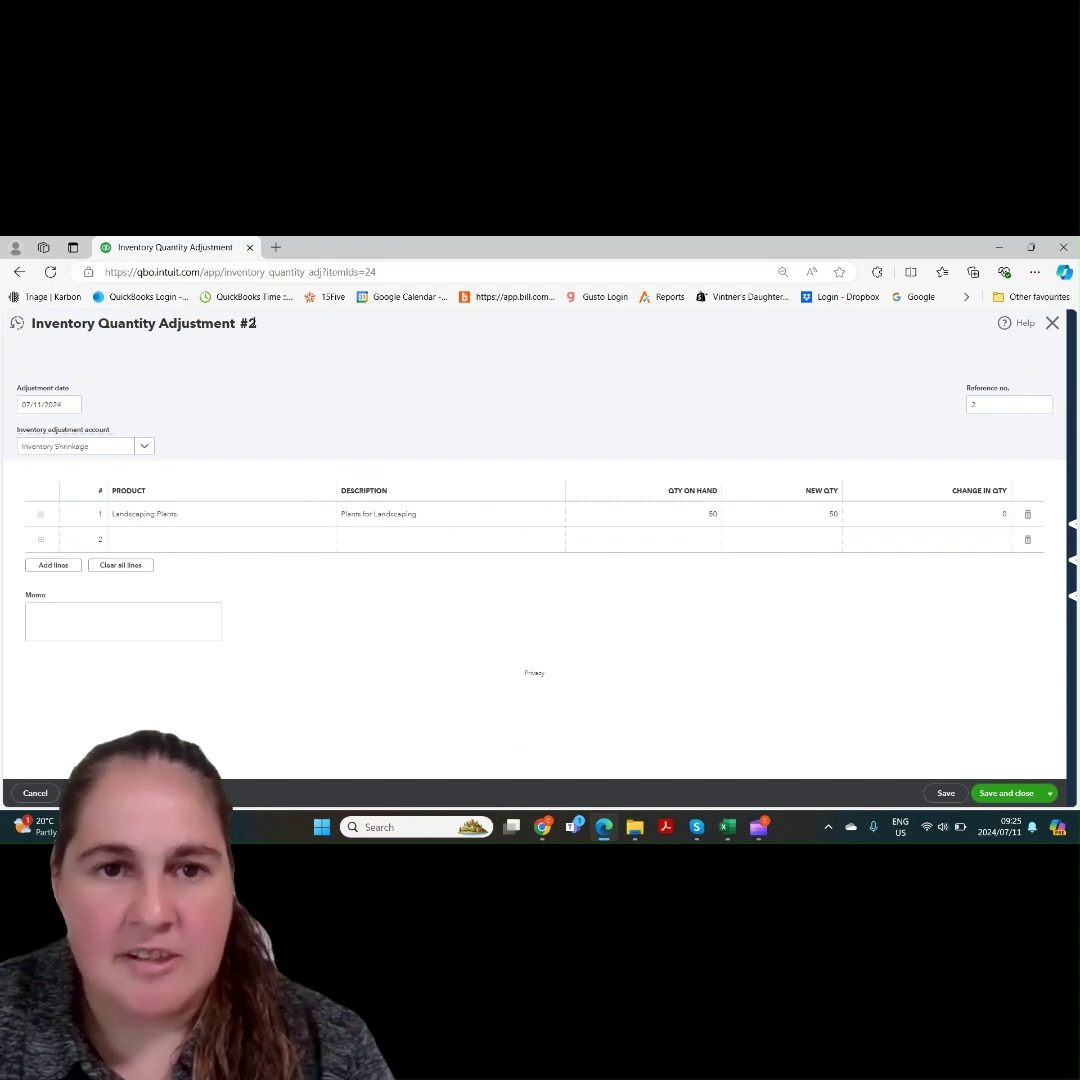
Date the adjustment 07/01/2024 with Inventory Shrinkage as the account
{"action": "left_click", "coordinate": [72, 406]}
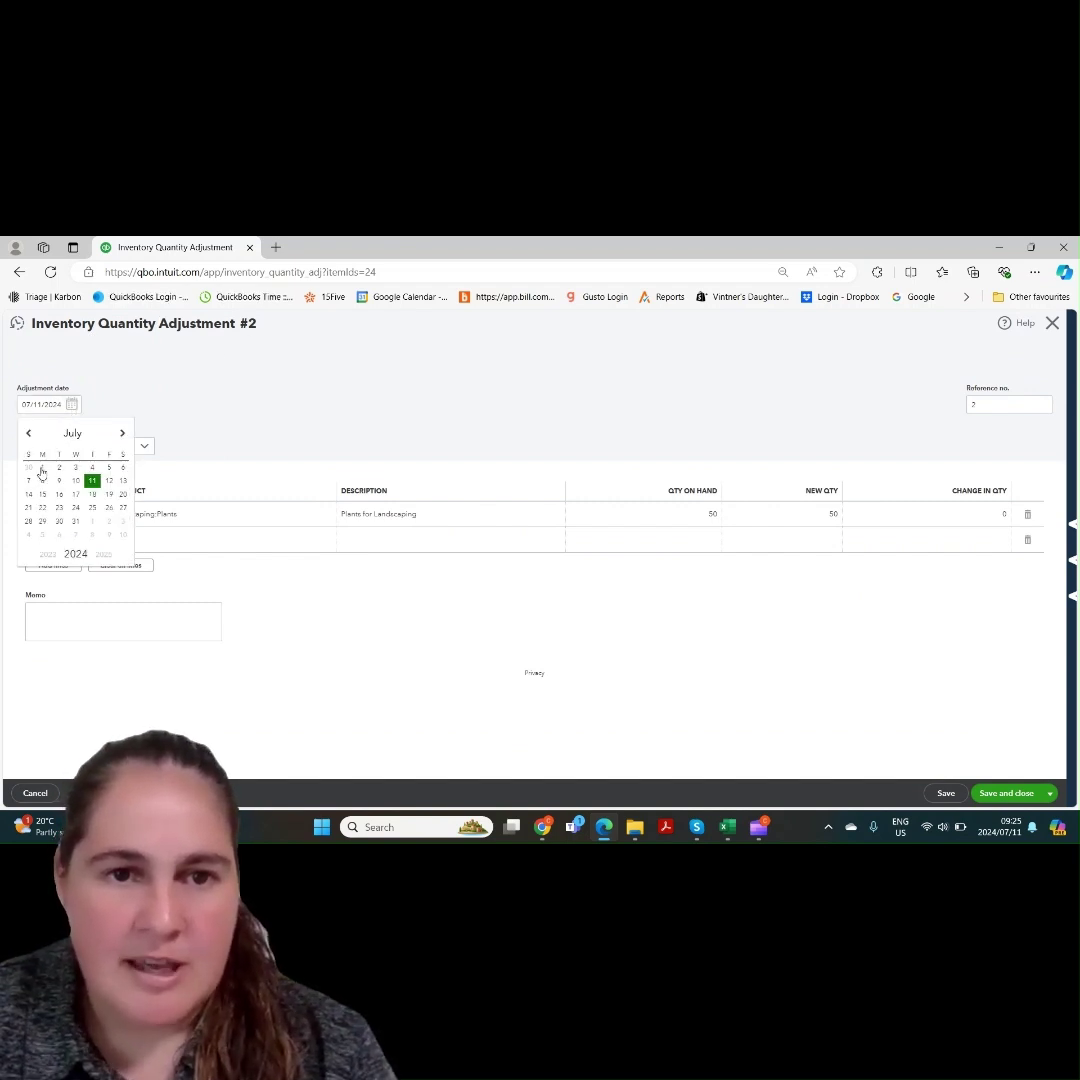
{"action": "left_click", "coordinate": [75, 403]}
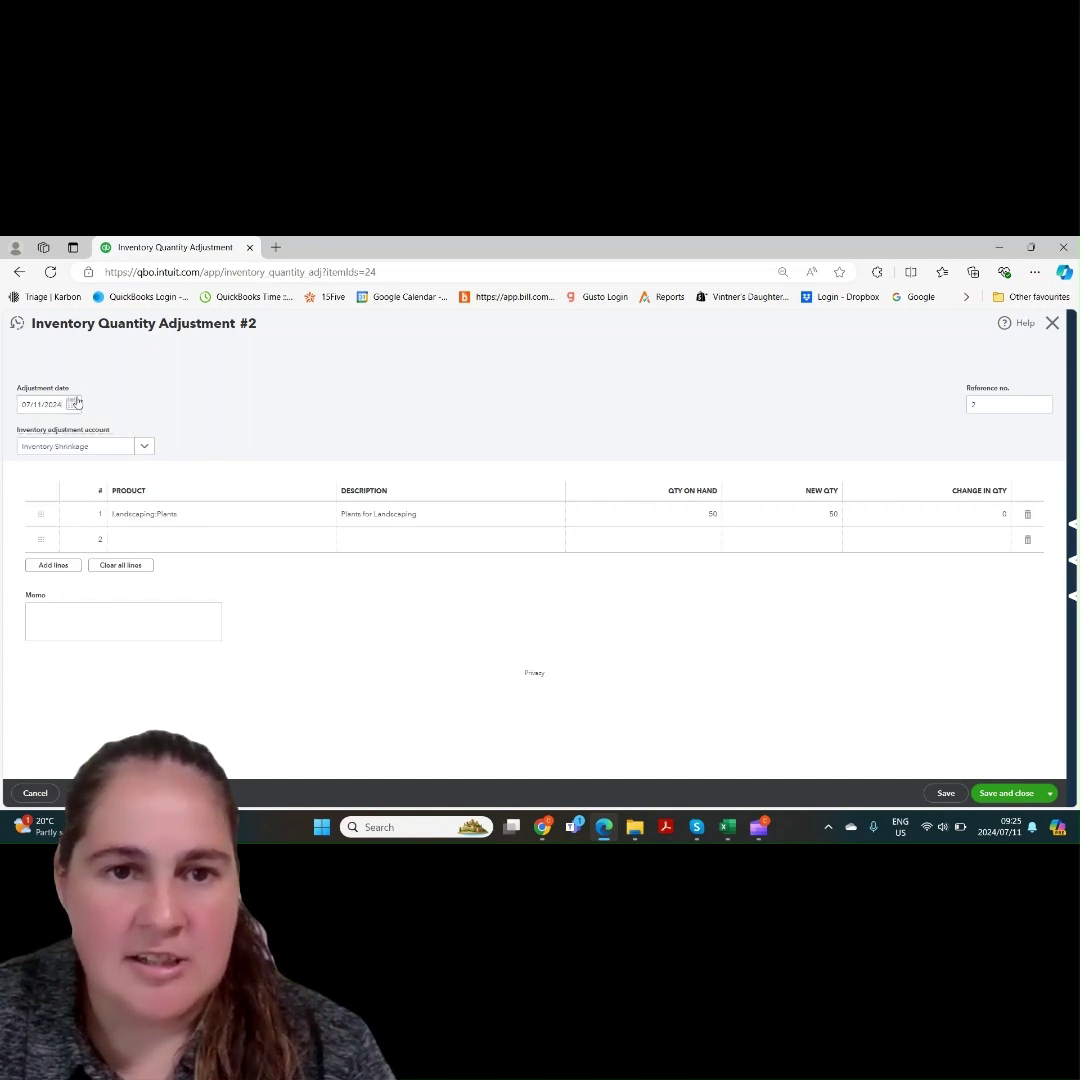
{"action": "left_click", "coordinate": [75, 403]}
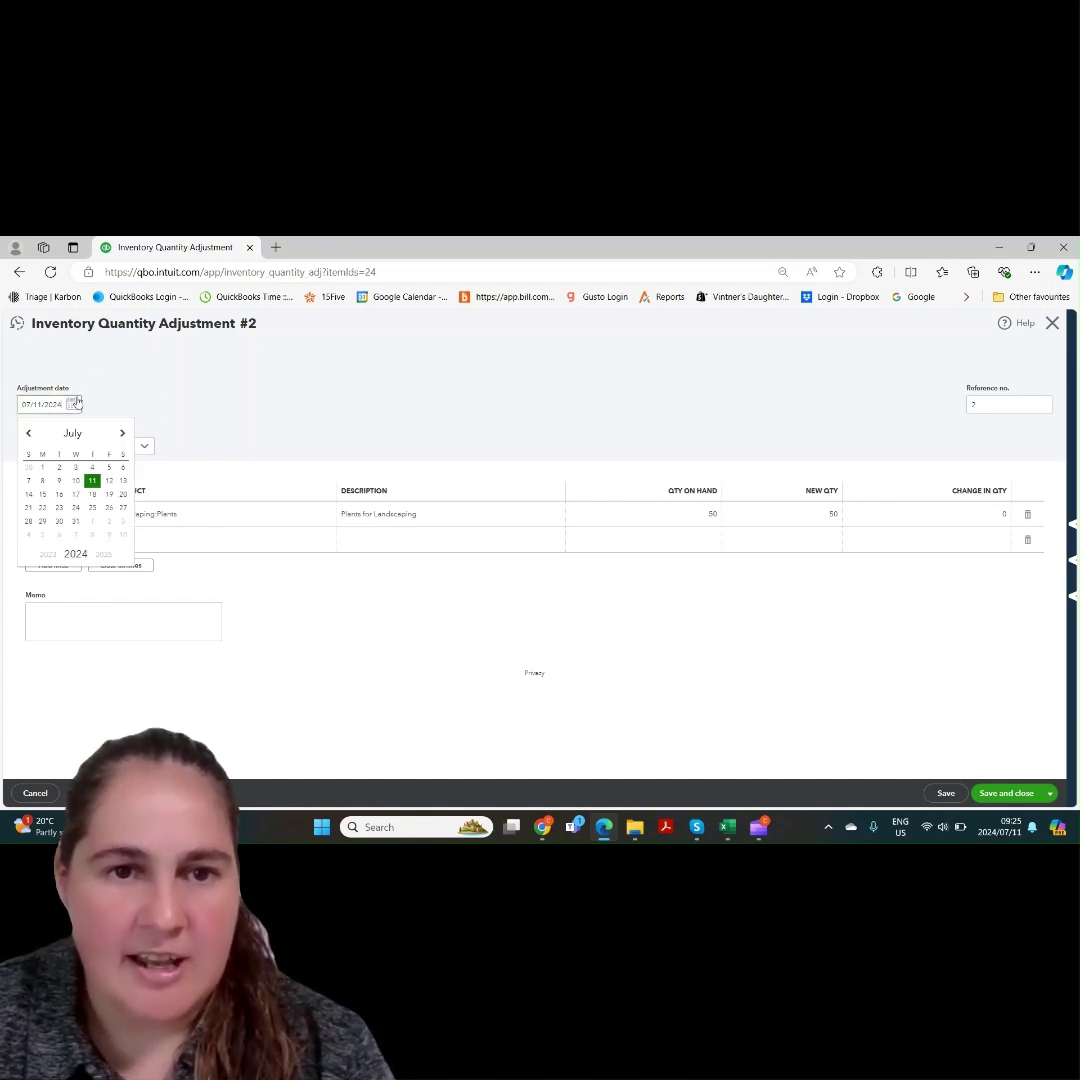
{"action": "left_click", "coordinate": [44, 473]}
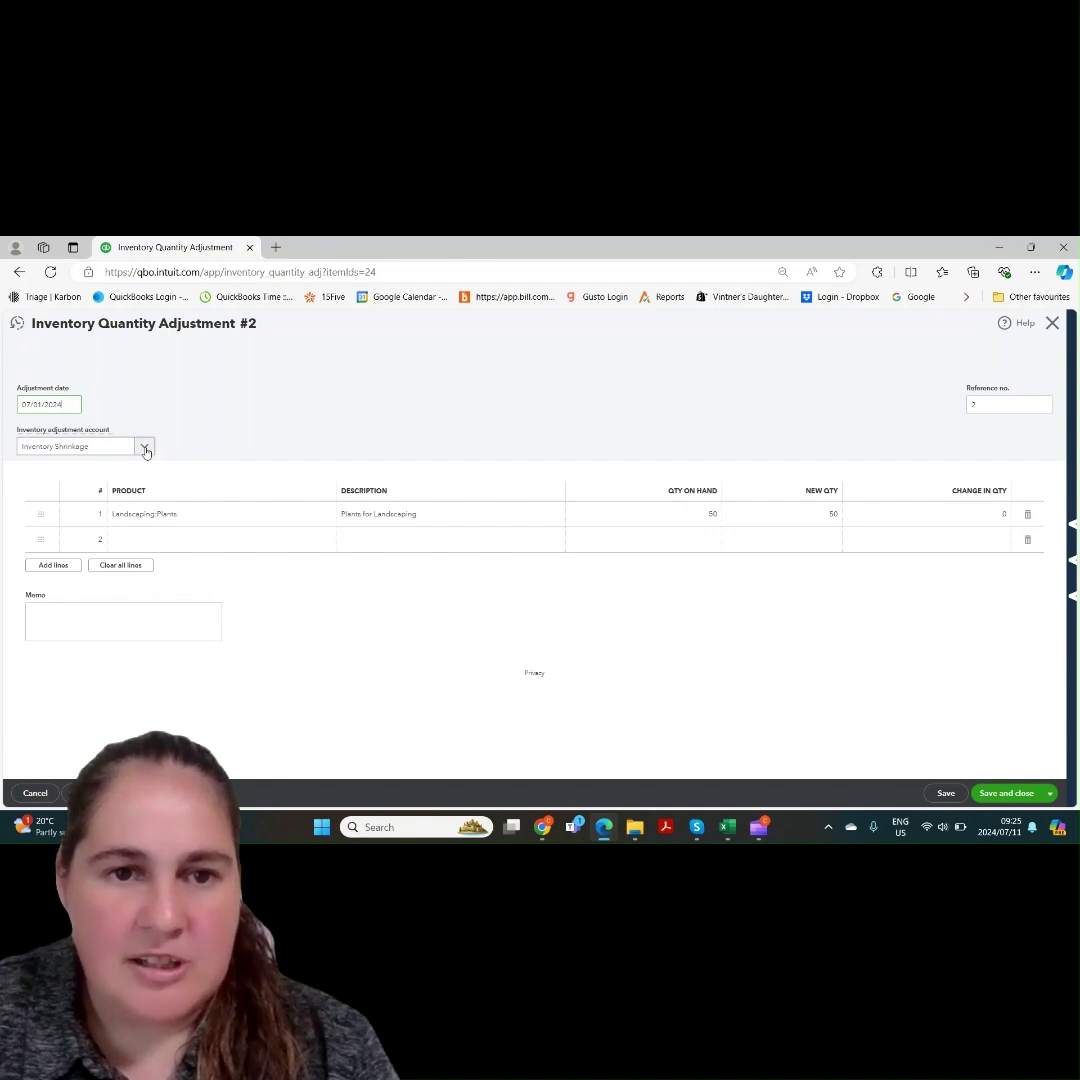
{"action": "left_click", "coordinate": [145, 447]}
{"action": "left_click", "coordinate": [145, 447]}
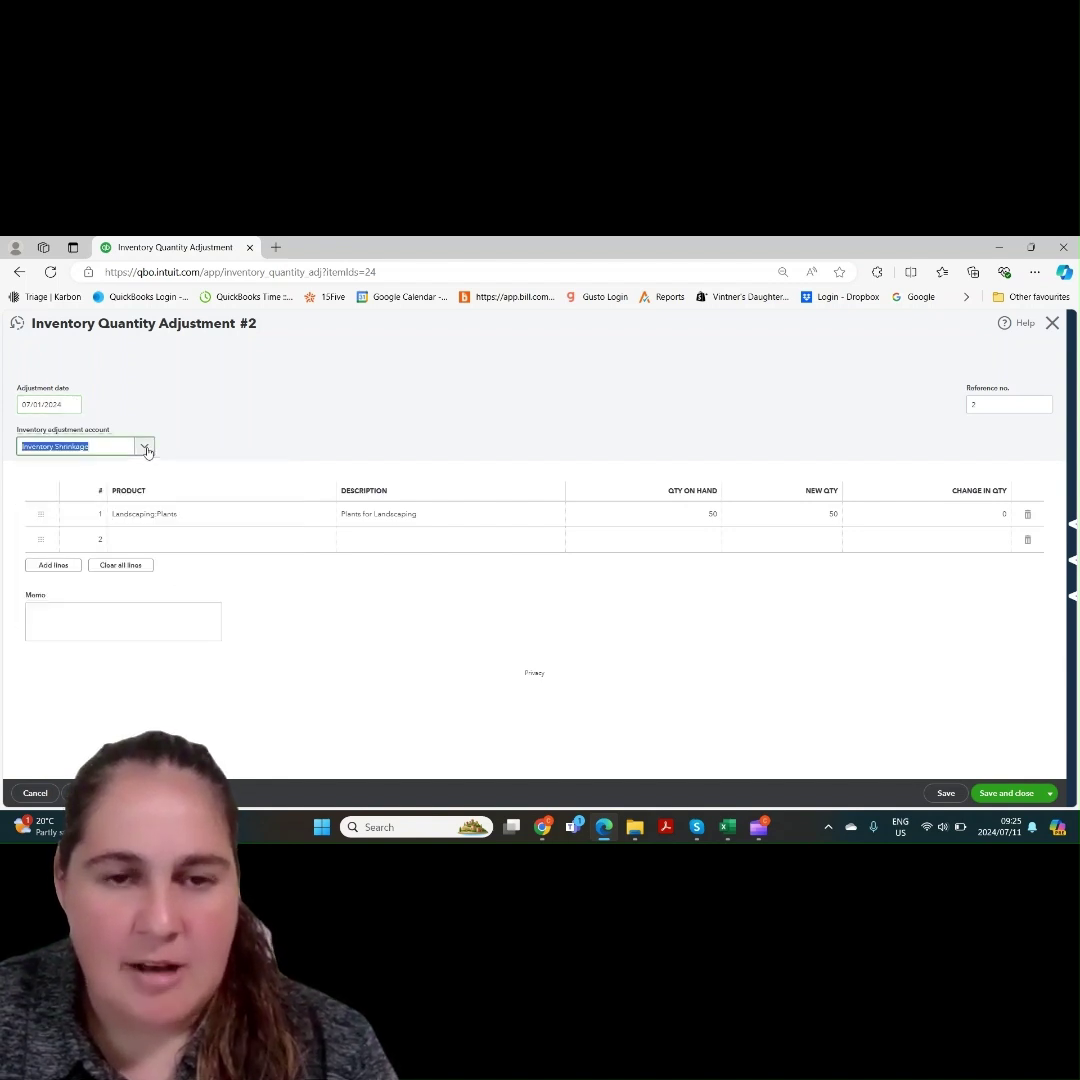
{"action": "left_click", "coordinate": [145, 447]}
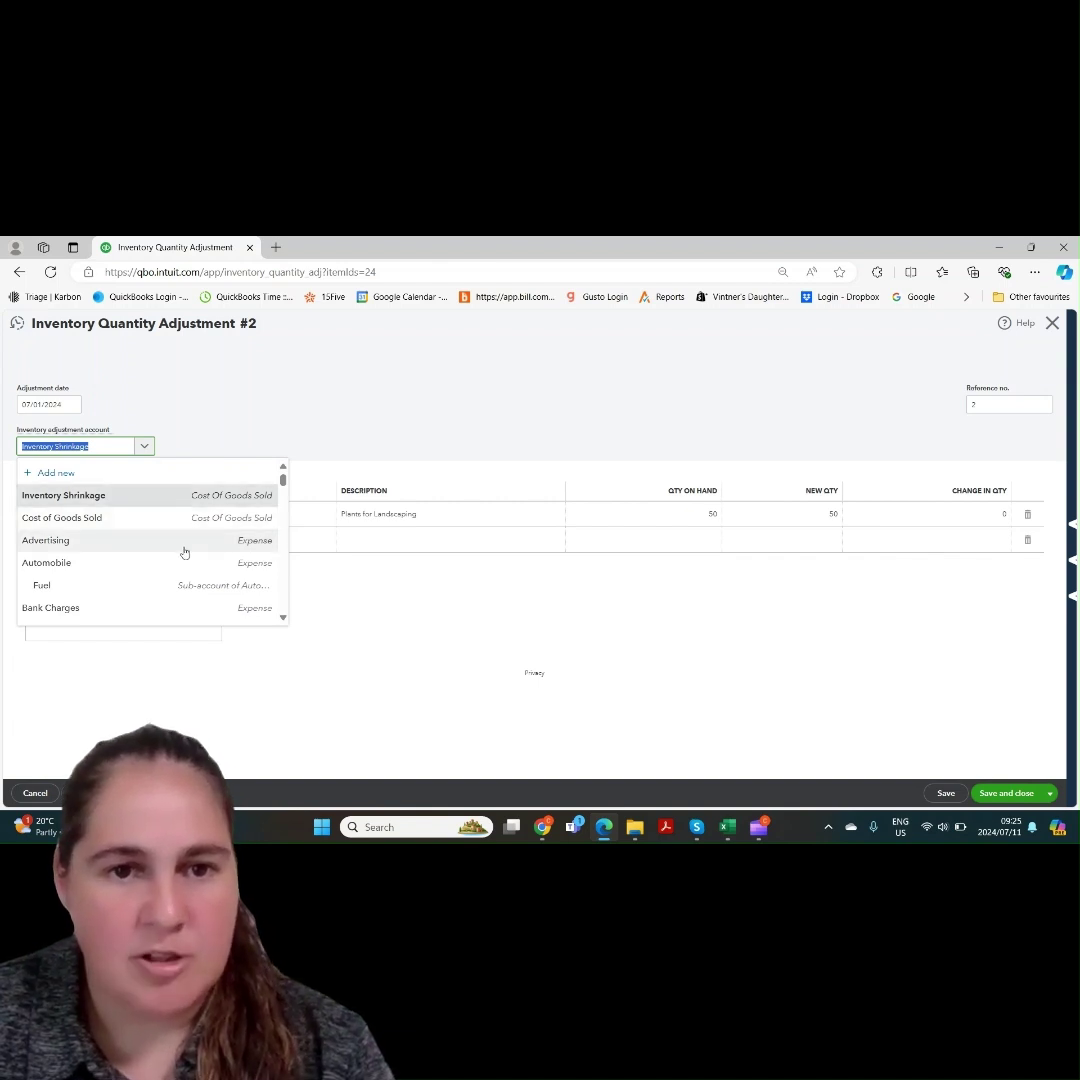
{"action": "left_click", "coordinate": [196, 497]}
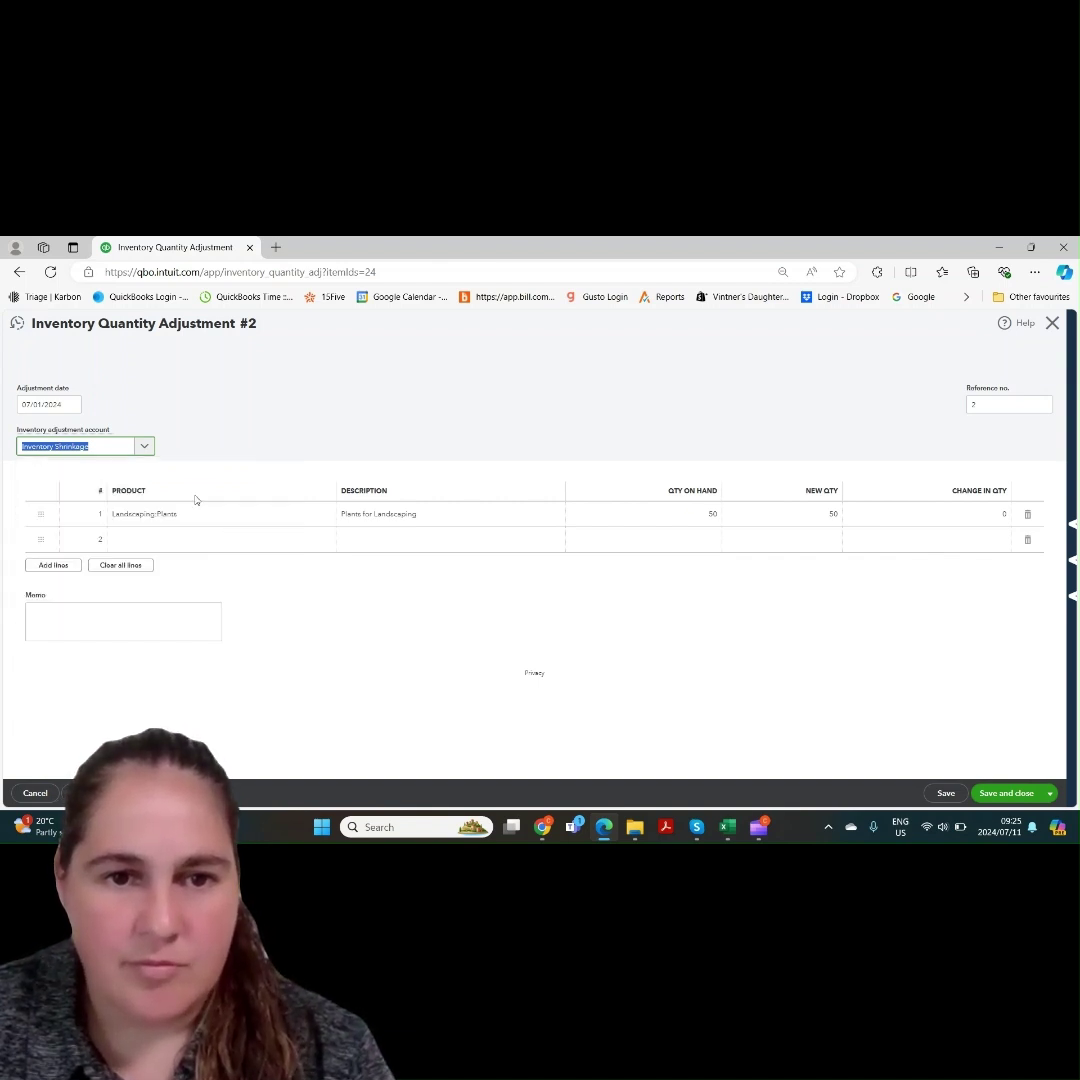
Set Plants' new quantity to 45, add a memo about five fallen plants, and save
{"action": "left_click", "coordinate": [697, 516]}
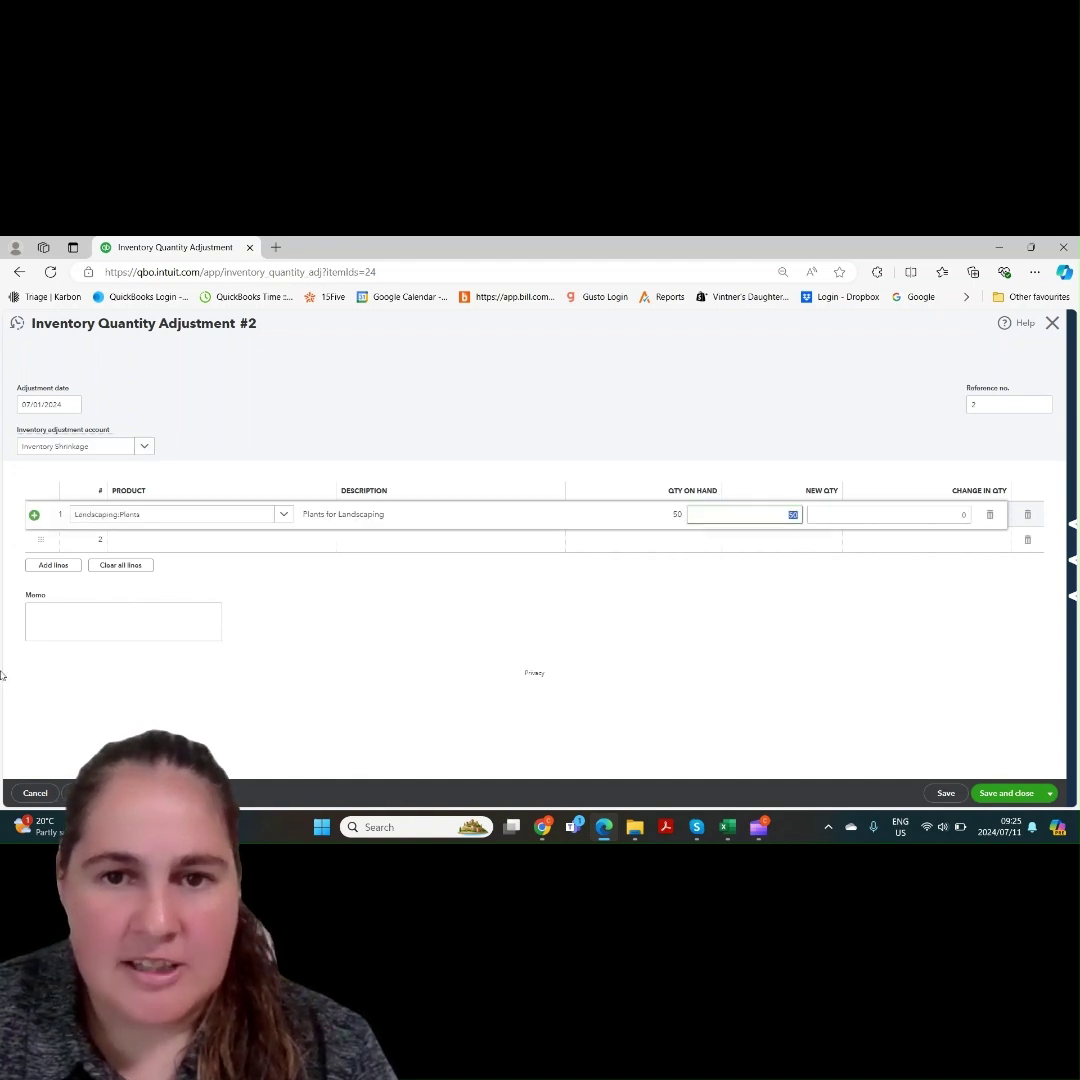
{"action": "type", "text": "45"}
{"action": "key", "text": "Tab"}
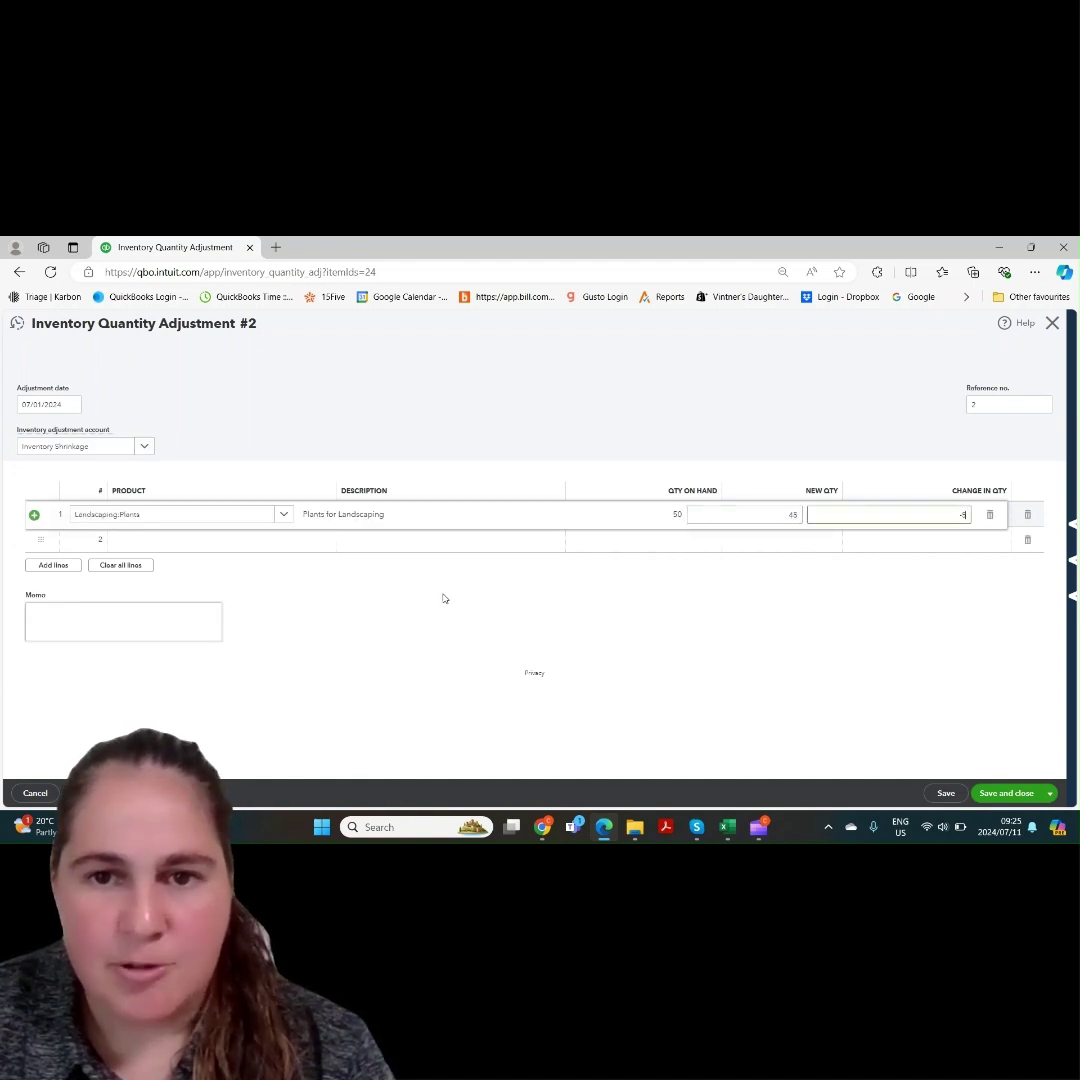
{"action": "left_click", "coordinate": [150, 620]}
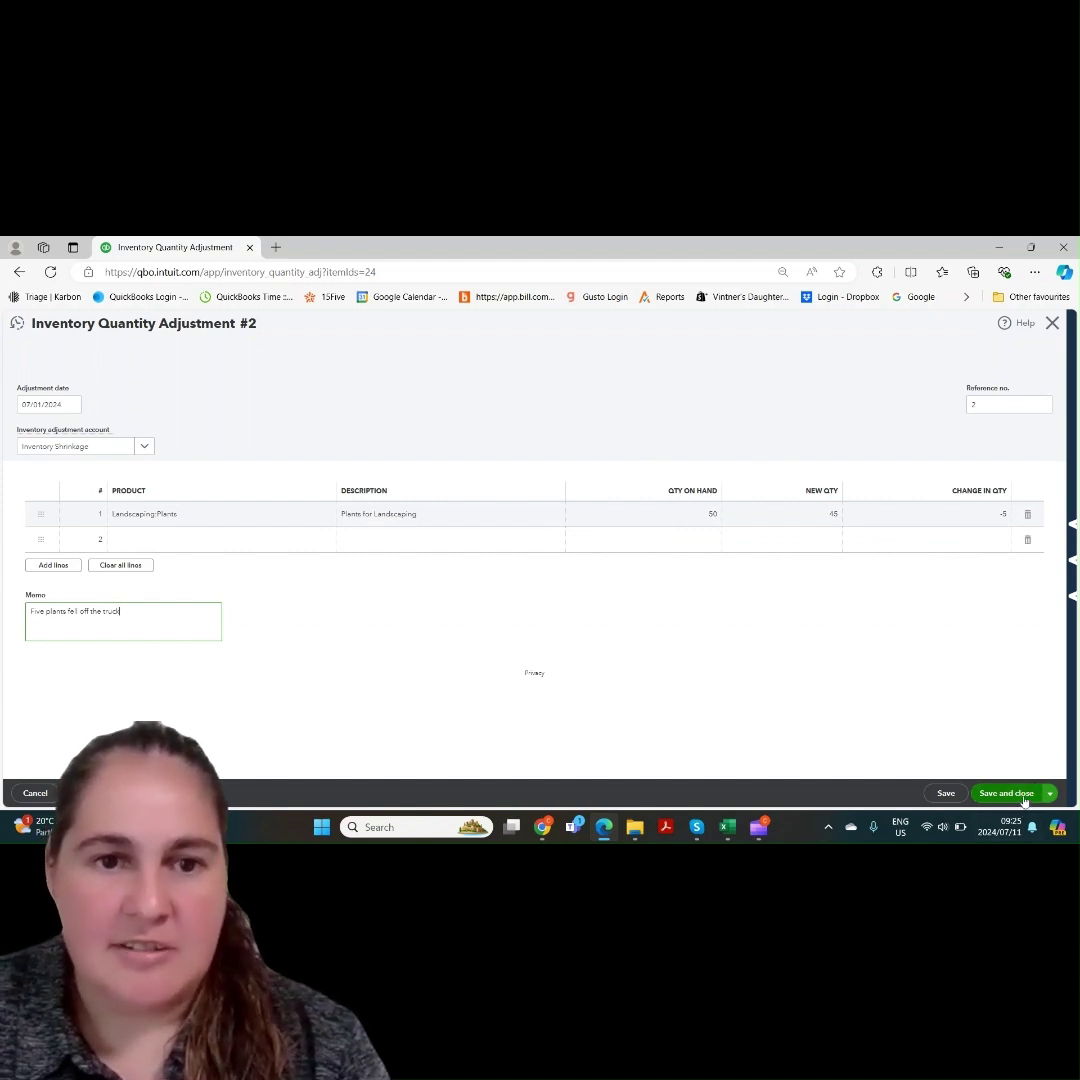
{"action": "left_click", "coordinate": [1023, 797]}
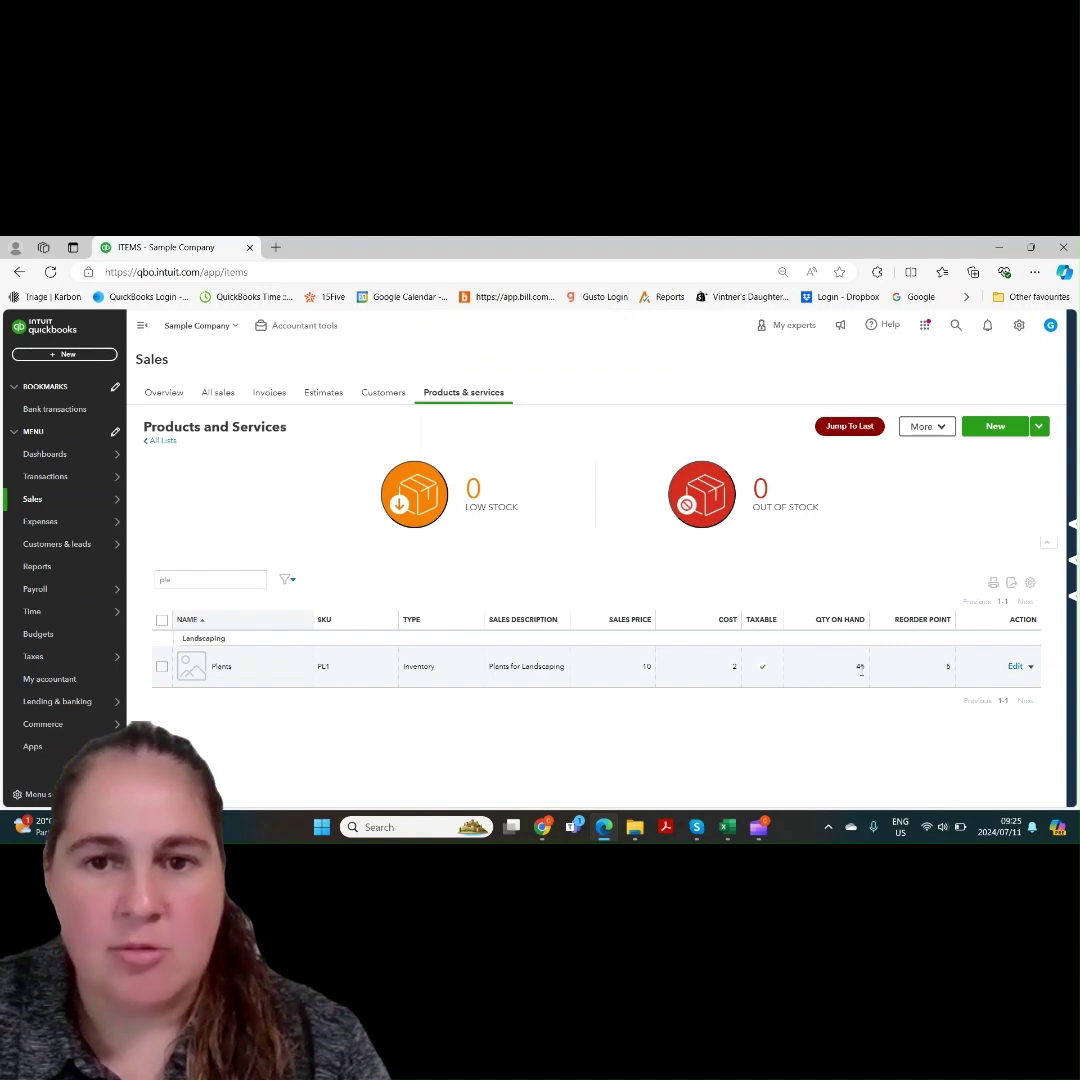
Open the Plants item's starting value (currently 50 at cost 2) and dismiss the change warning
{"action": "left_click", "coordinate": [1015, 667]}
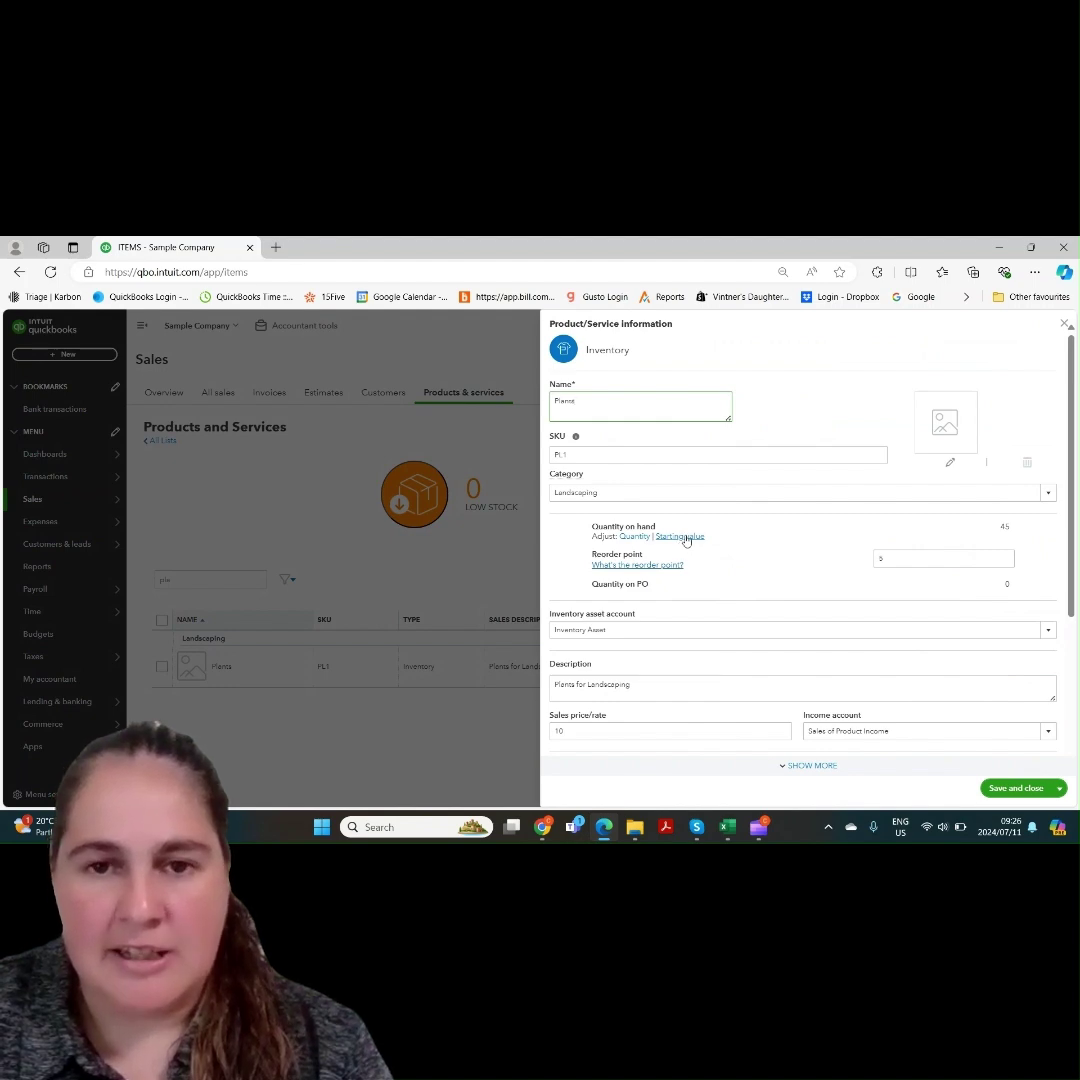
{"action": "left_click", "coordinate": [685, 537]}
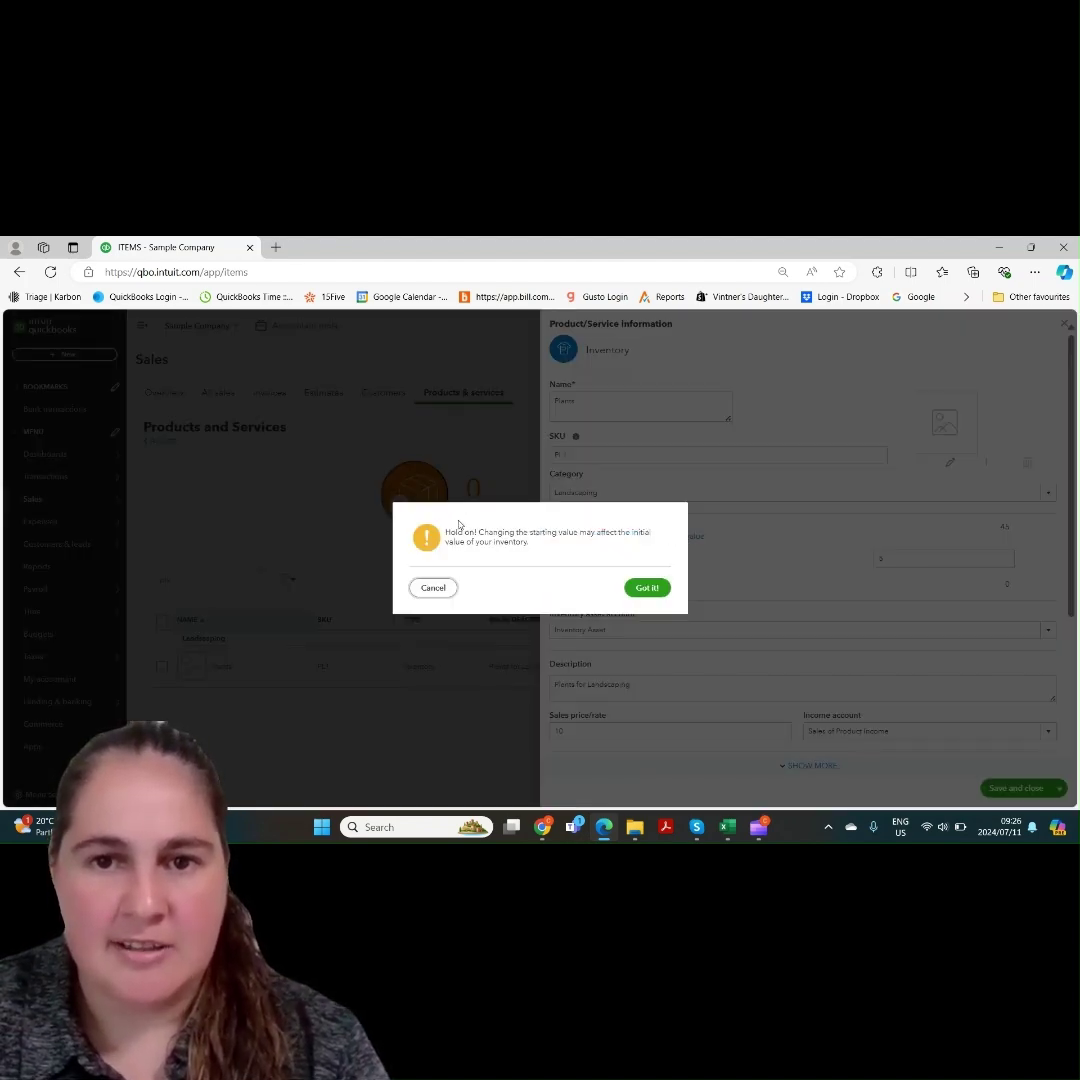
{"action": "left_click", "coordinate": [658, 591]}
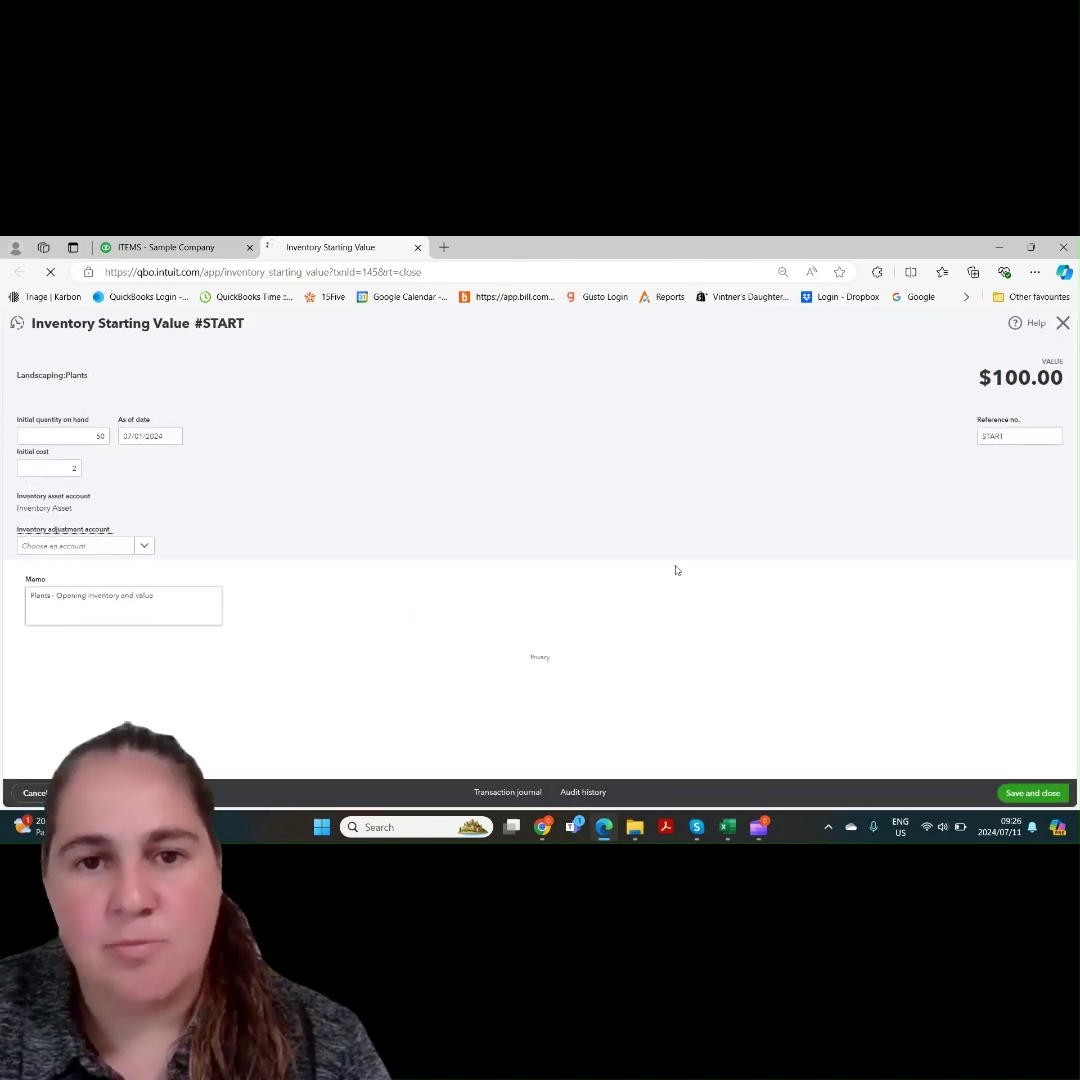
Enter initial quantity 45, adjustment account Inventory Shrinkage and initial cost 3 for Plants
{"action": "left_click", "coordinate": [73, 436]}
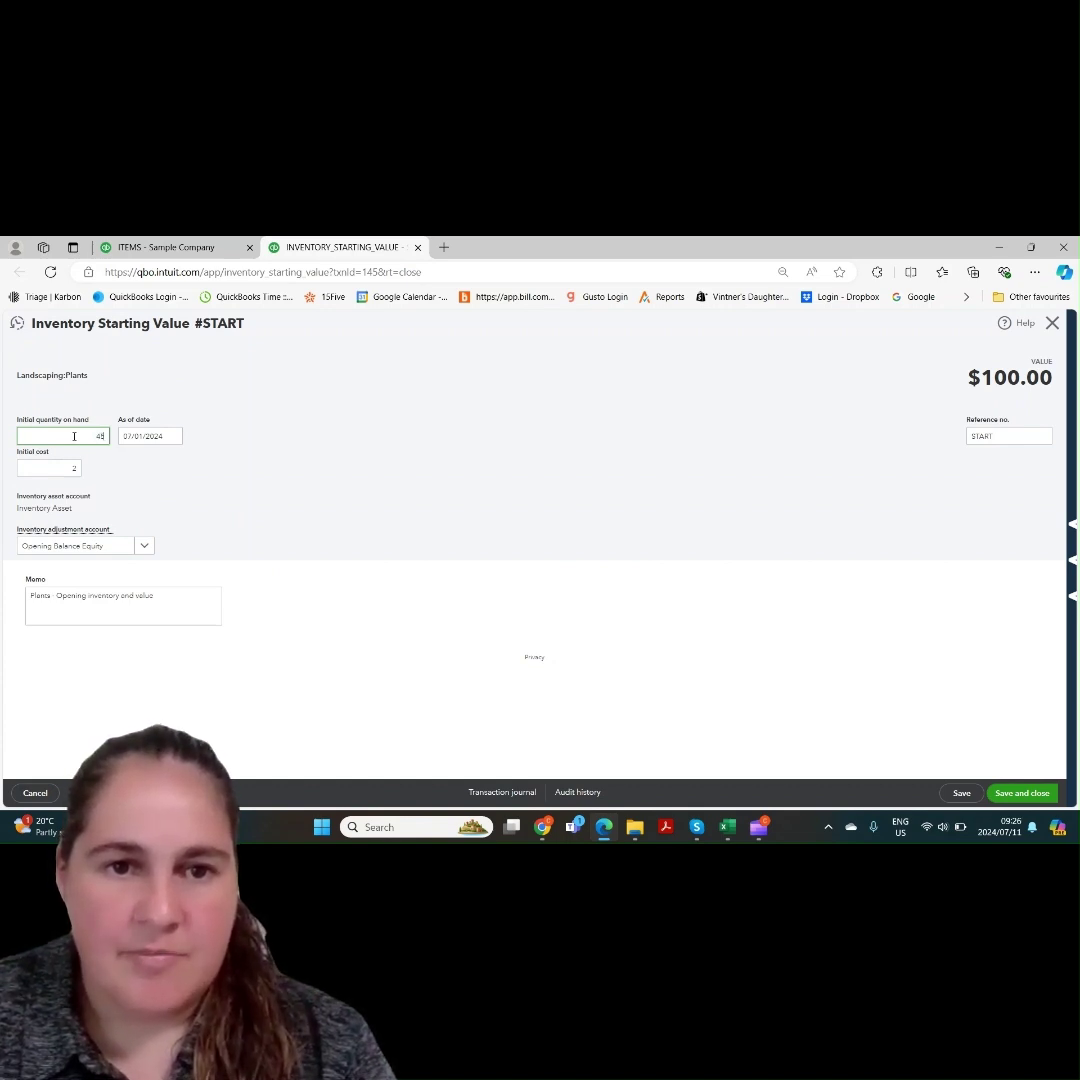
{"action": "key", "text": "Tab"}
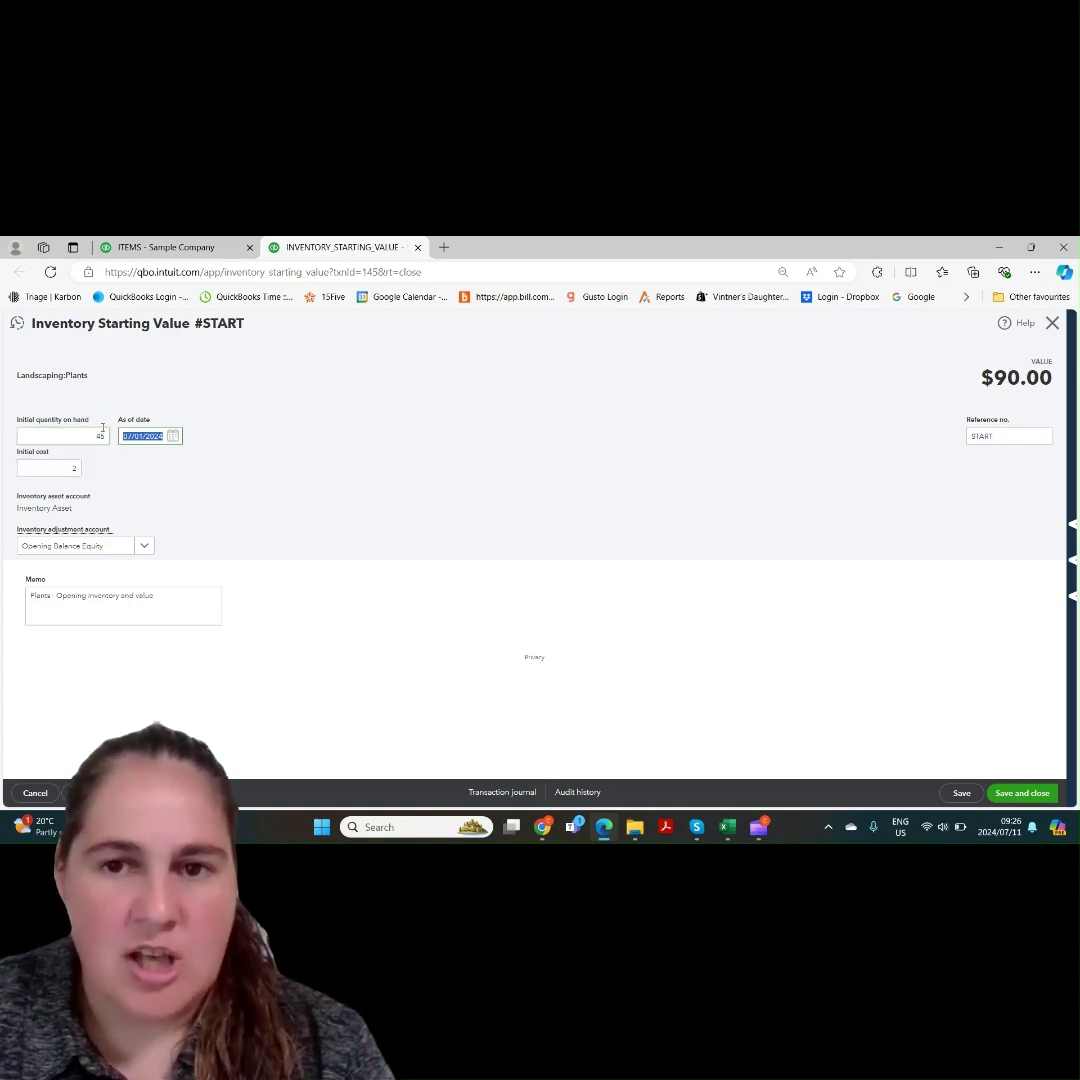
{"action": "left_click", "coordinate": [144, 547]}
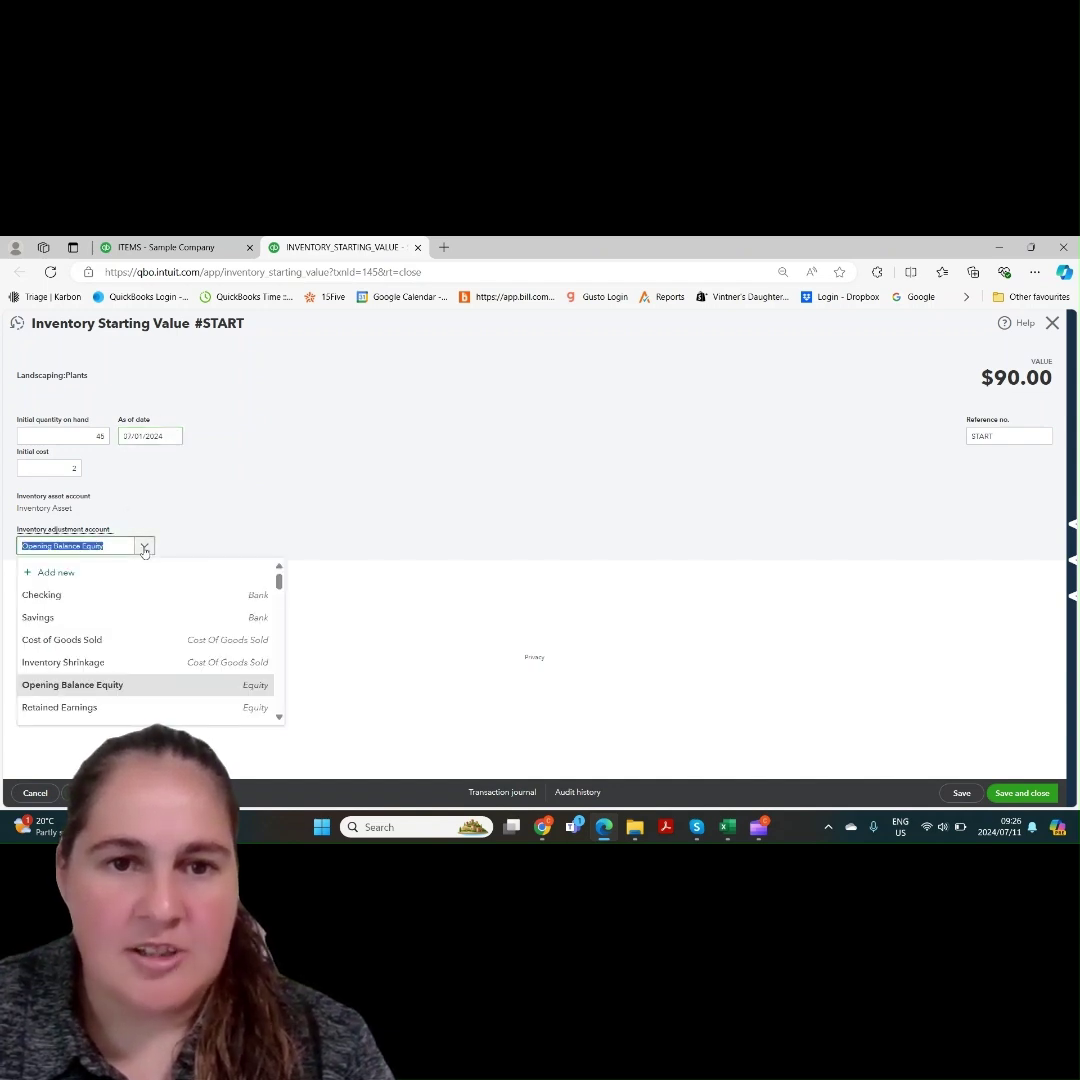
{"action": "left_click", "coordinate": [144, 548]}
{"action": "type", "text": "in"}
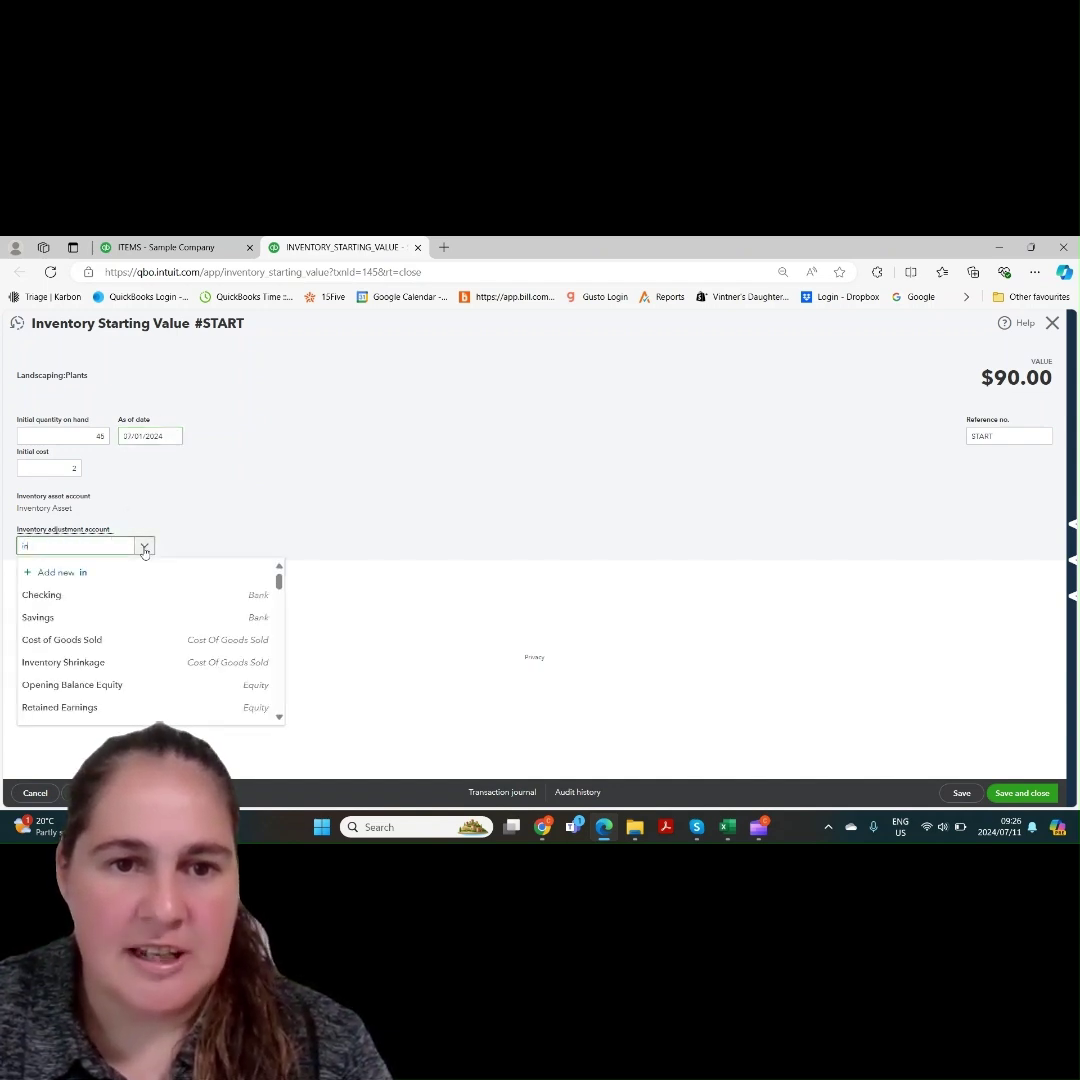
{"action": "key", "text": "BackSpace"}
{"action": "key", "text": "BackSpace"}
{"action": "key", "text": "BackSpace"}
{"action": "key", "text": "BackSpace"}
{"action": "key", "text": "BackSpace"}
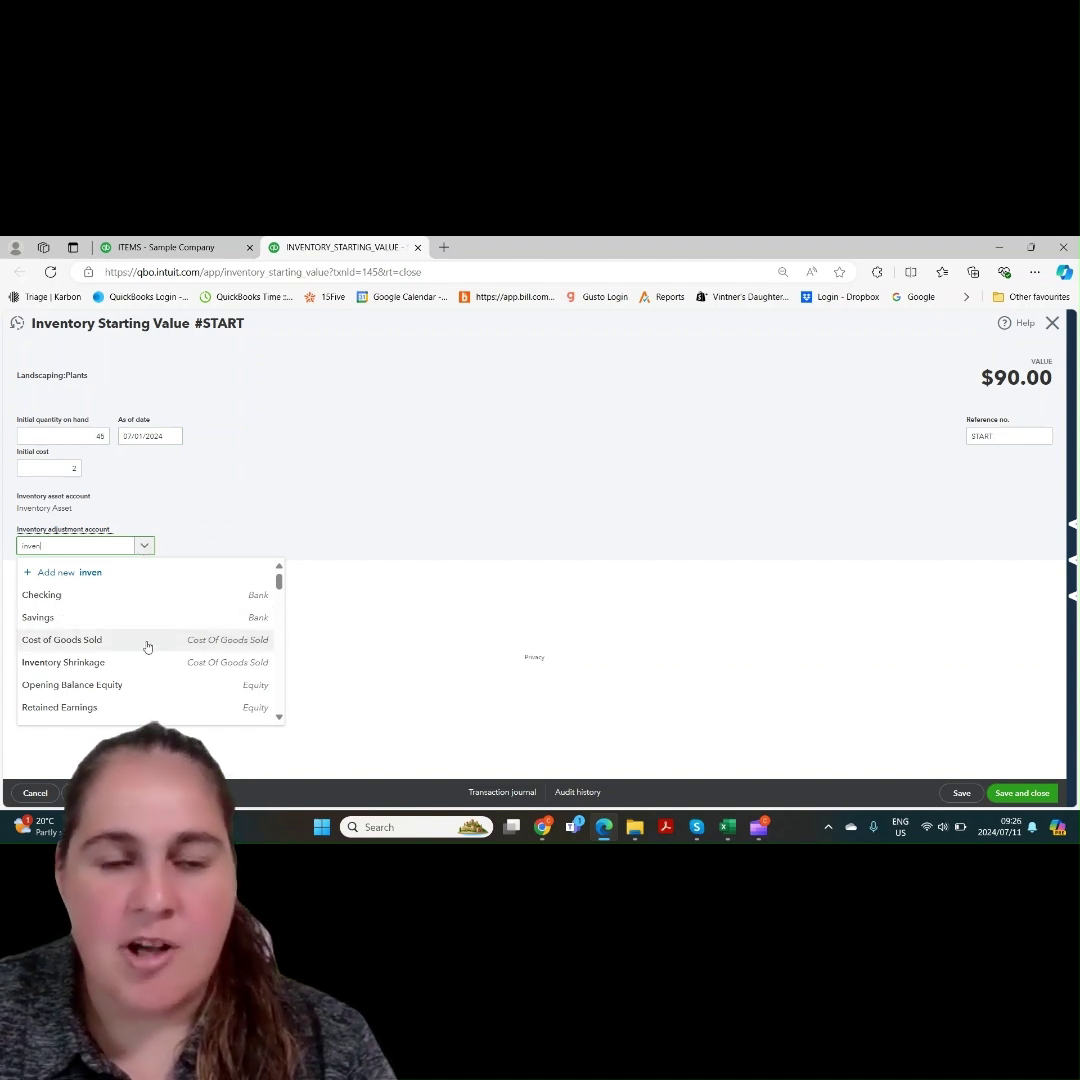
{"action": "left_click", "coordinate": [147, 549]}
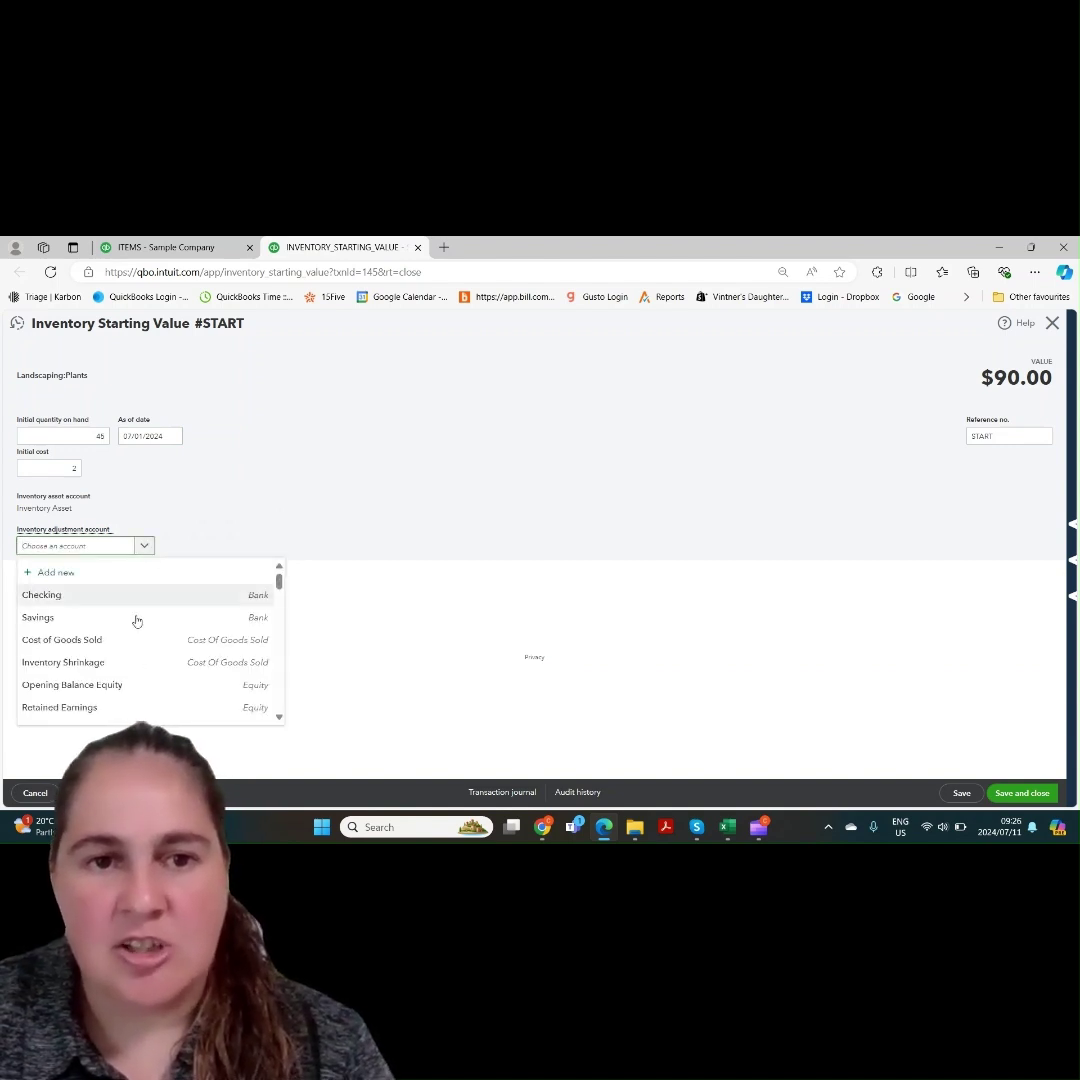
{"action": "left_click", "coordinate": [128, 662]}
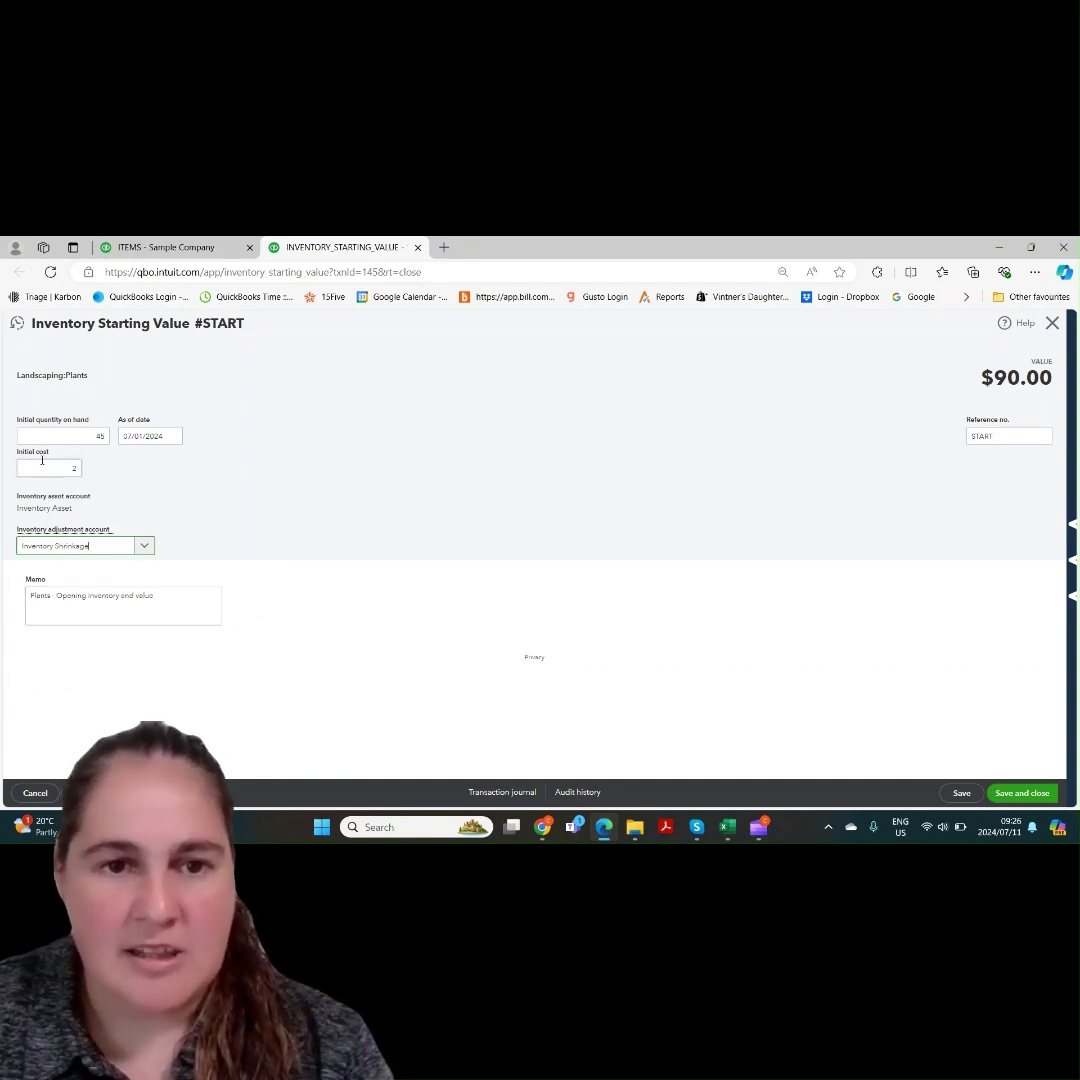
{"action": "double_click", "coordinate": [73, 468]}
{"action": "type", "text": "3"}
{"action": "key", "text": "Tab"}
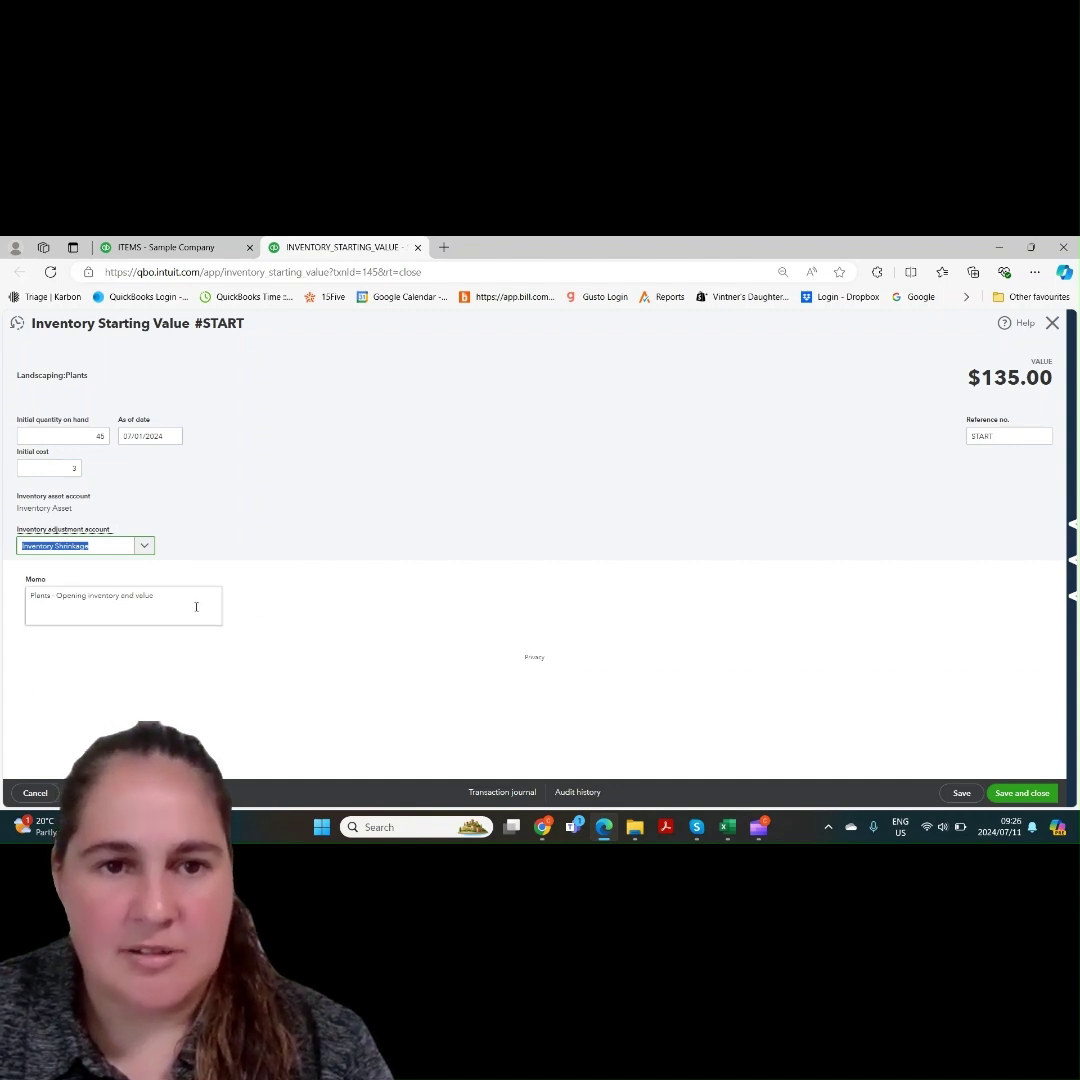
Save the $135.00 Plants starting value and start a blank non-inventory item form
{"action": "left_click", "coordinate": [1036, 797]}
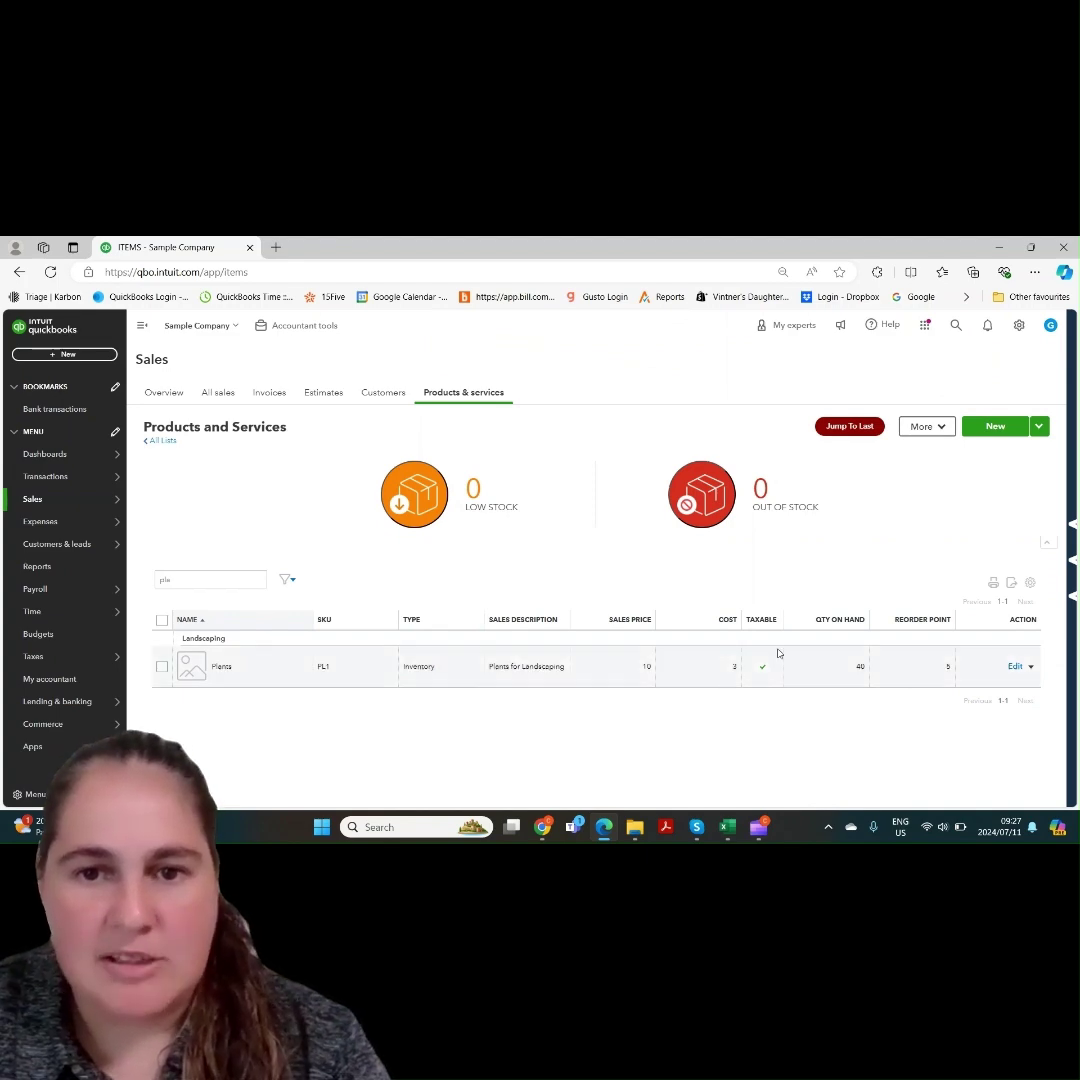
{"action": "left_click", "coordinate": [1039, 427]}
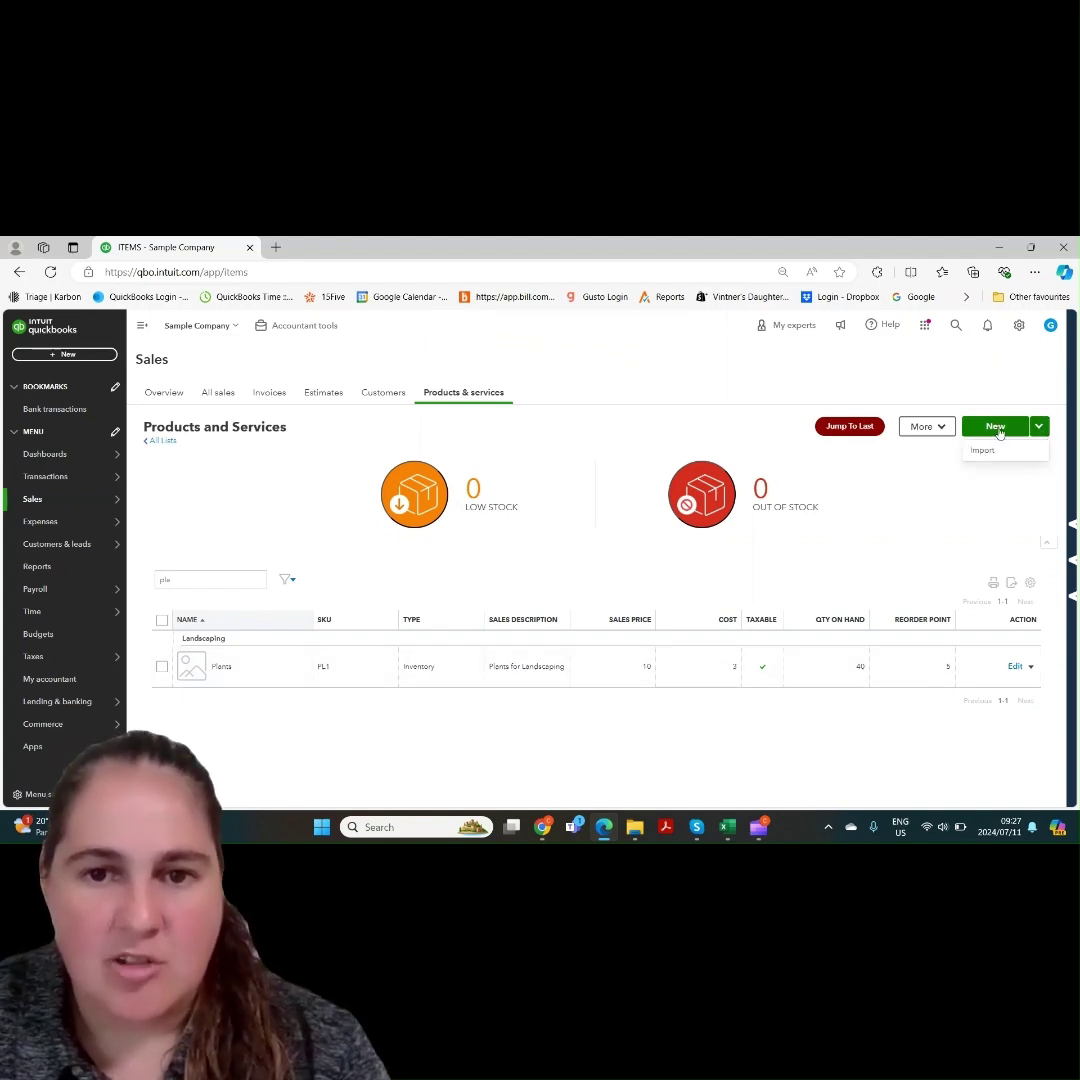
{"action": "left_click", "coordinate": [996, 428]}
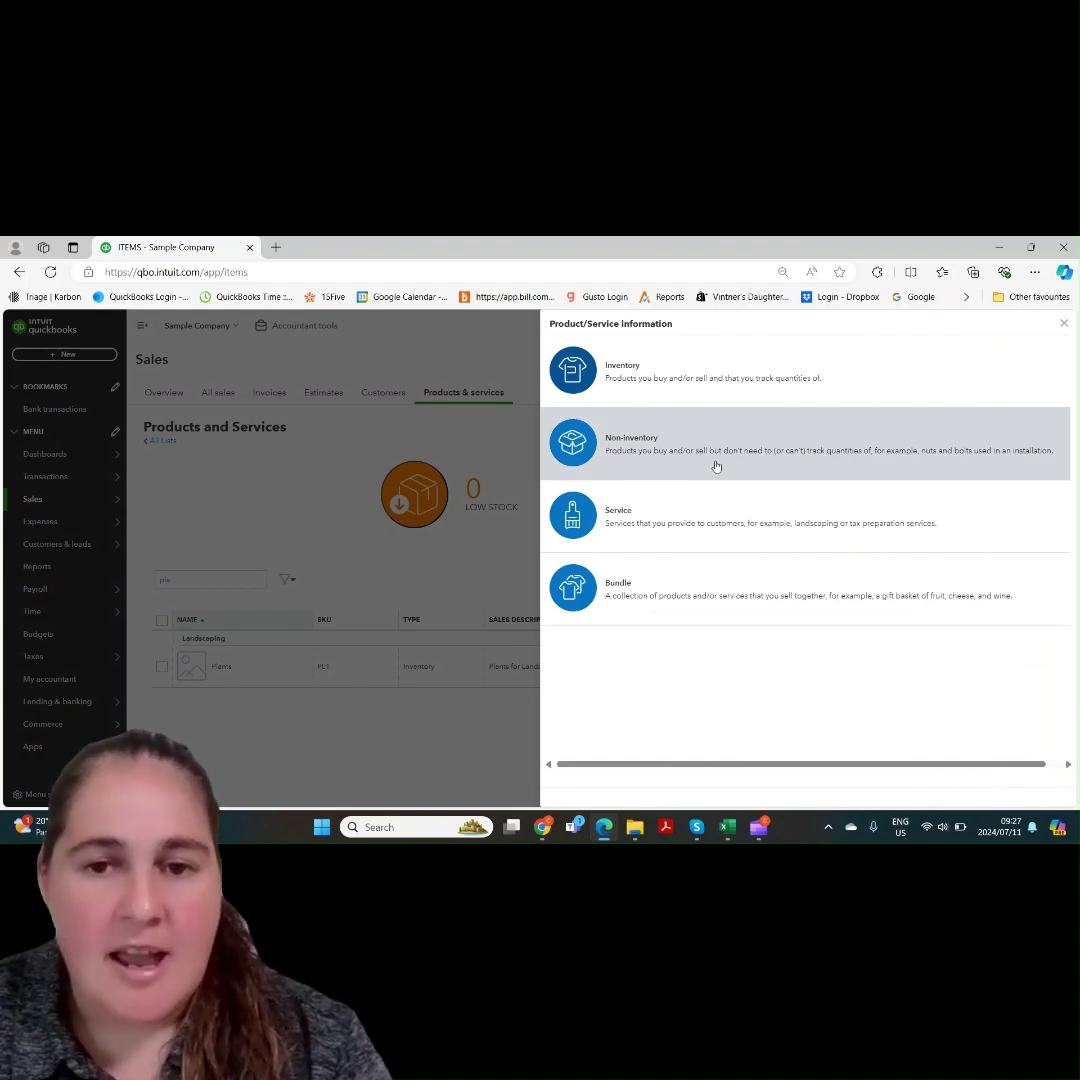
{"action": "left_click", "coordinate": [716, 466]}
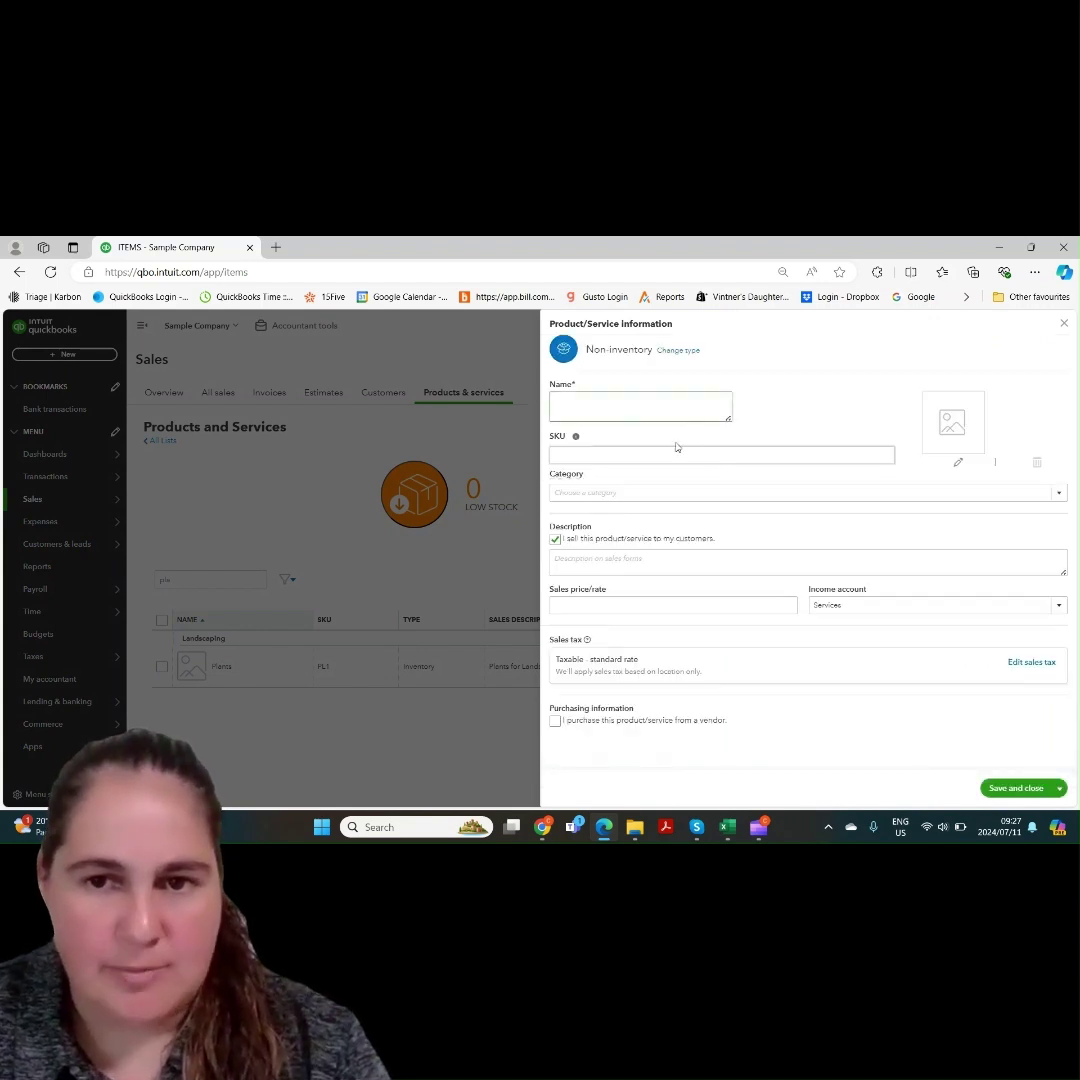
{"action": "left_click", "coordinate": [551, 403]}
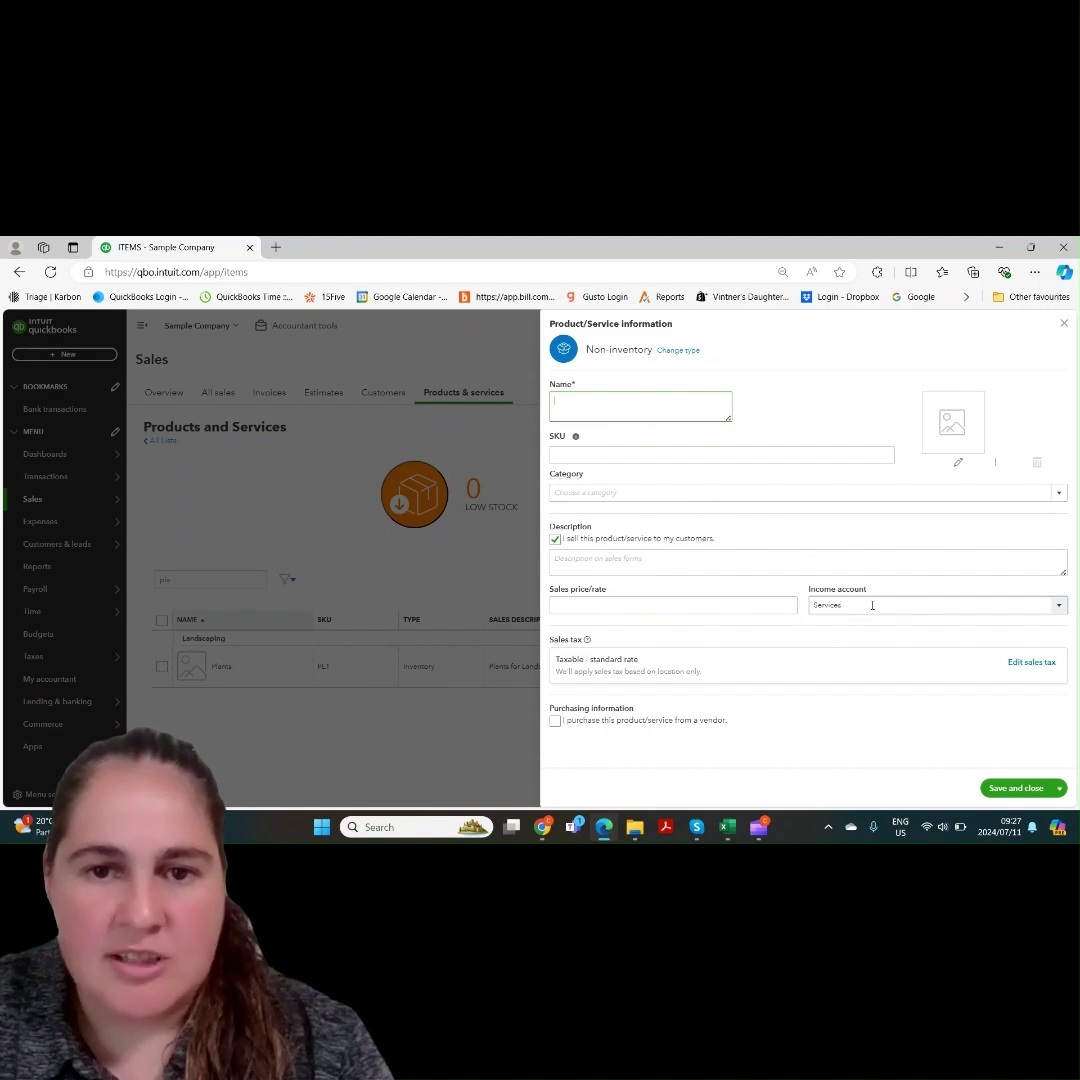
Discard the blank non-inventory and Service forms, then begin a new Bundle item
{"action": "left_click", "coordinate": [1064, 324]}
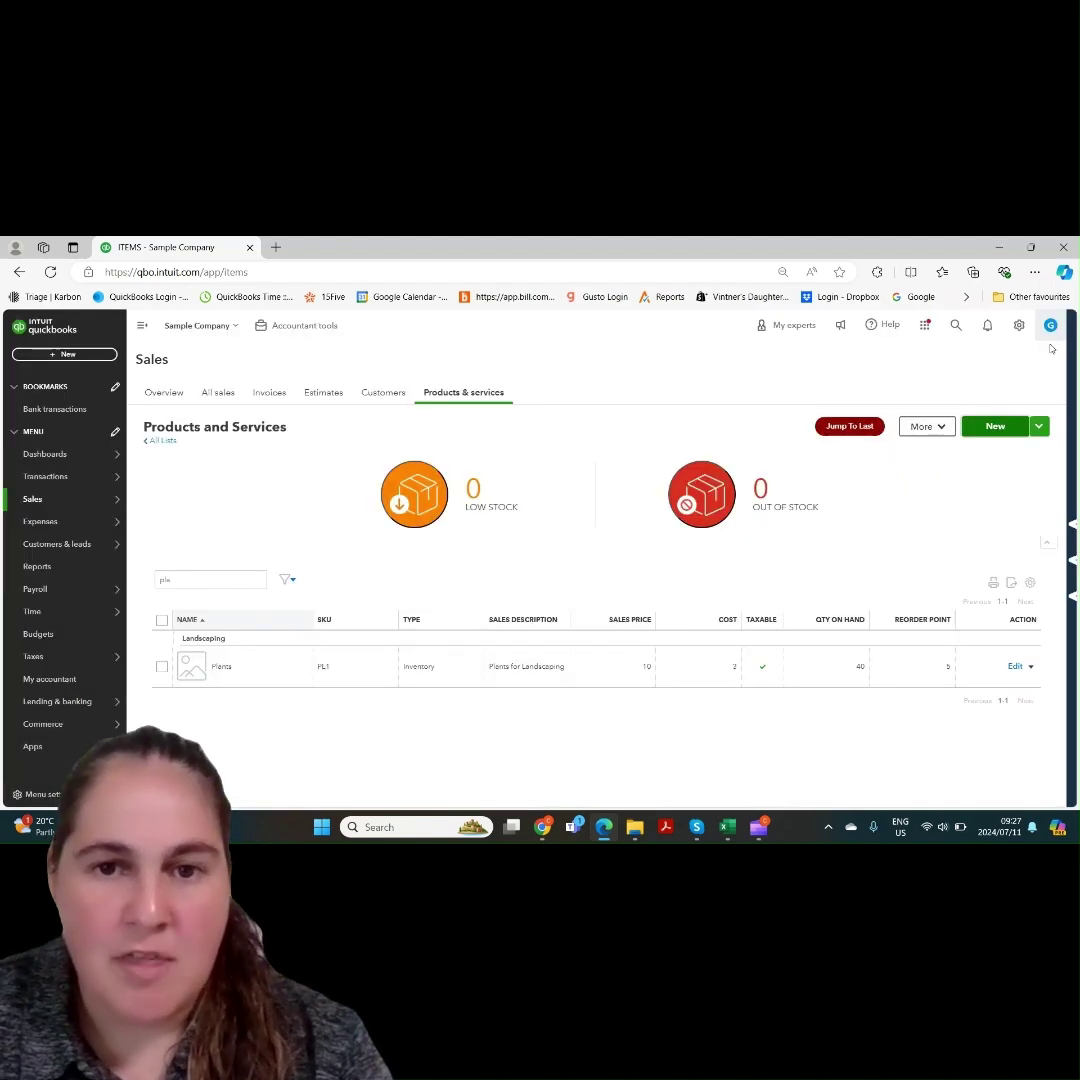
{"action": "left_click", "coordinate": [1005, 428]}
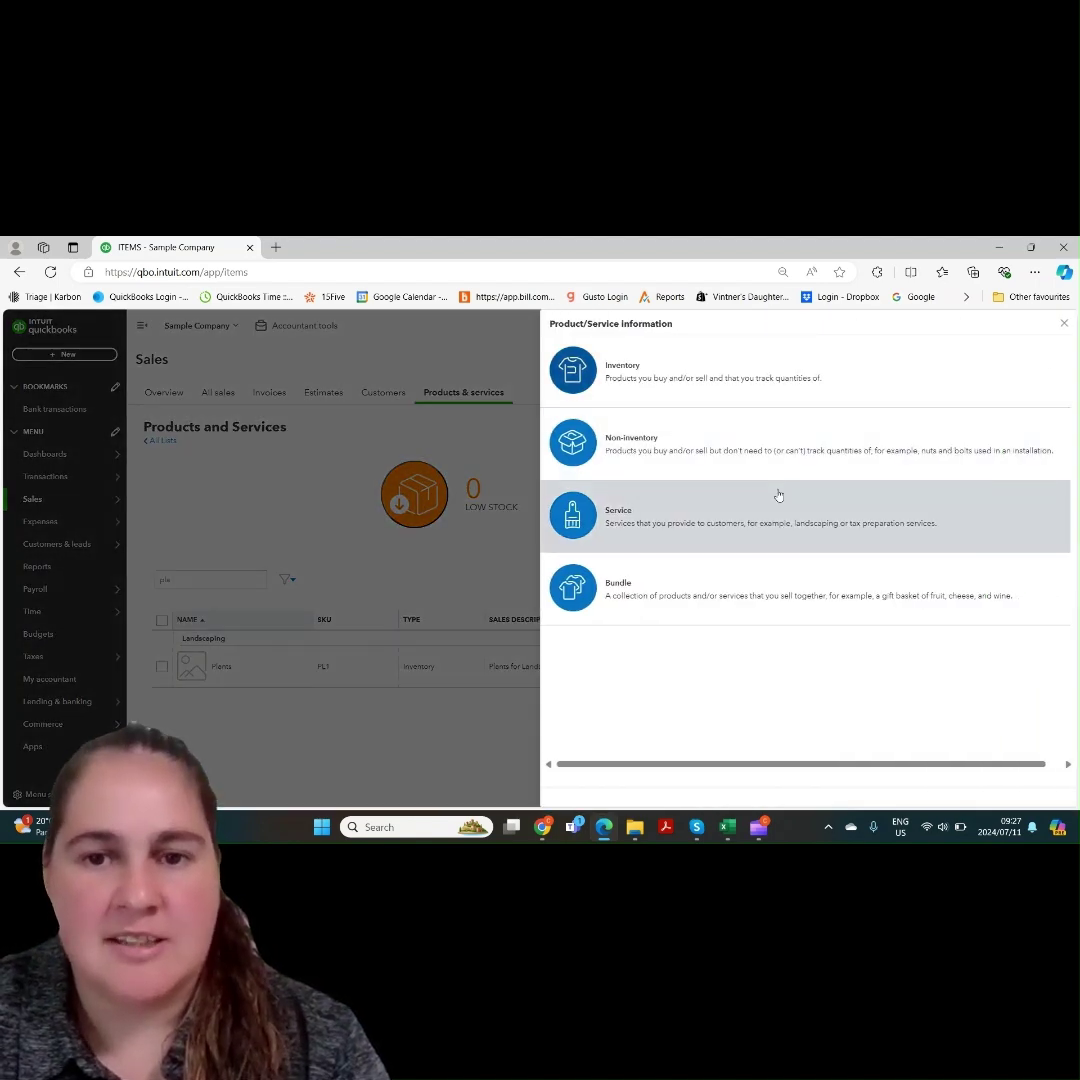
{"action": "left_click", "coordinate": [743, 521]}
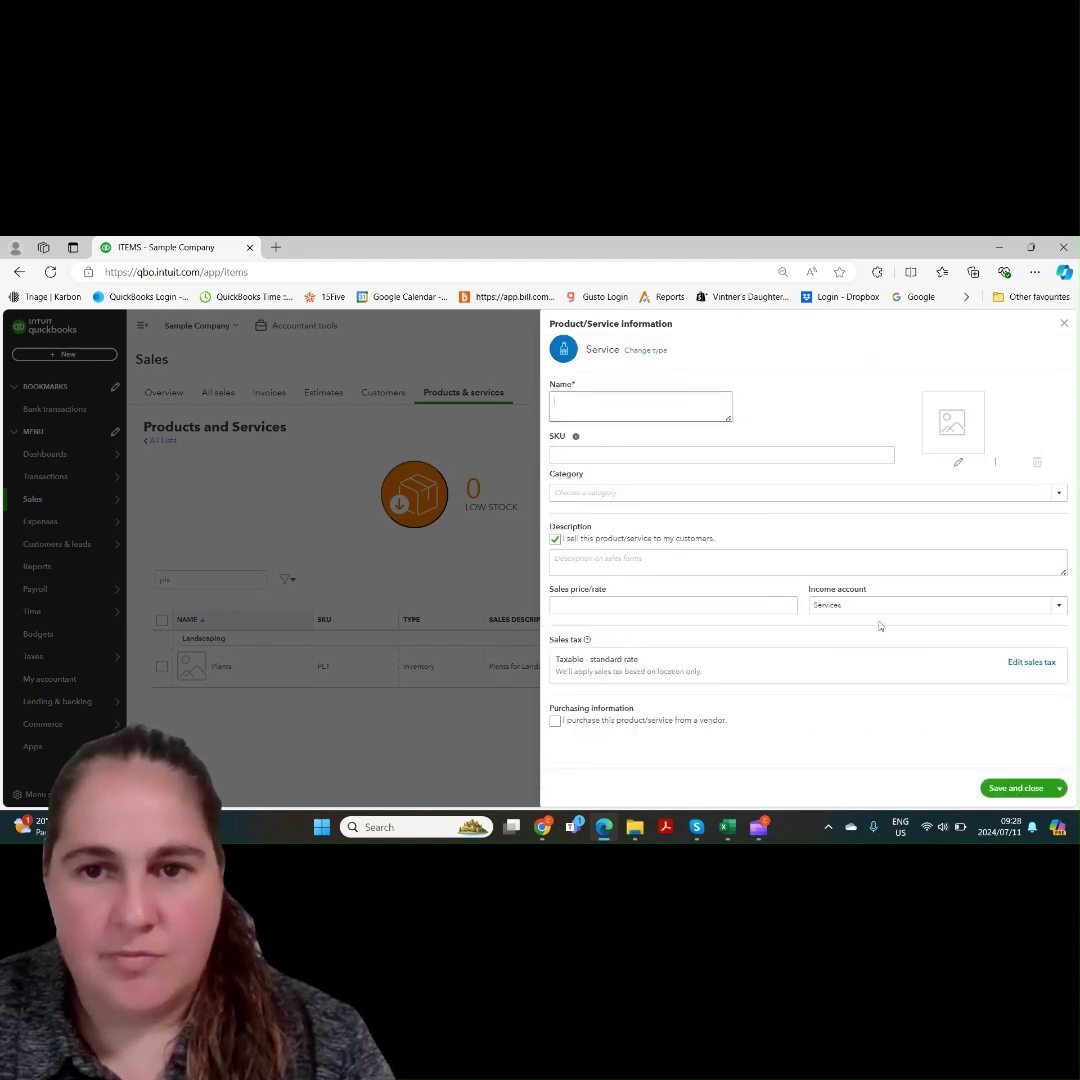
{"action": "left_click", "coordinate": [1062, 325]}
{"action": "left_click", "coordinate": [975, 427]}
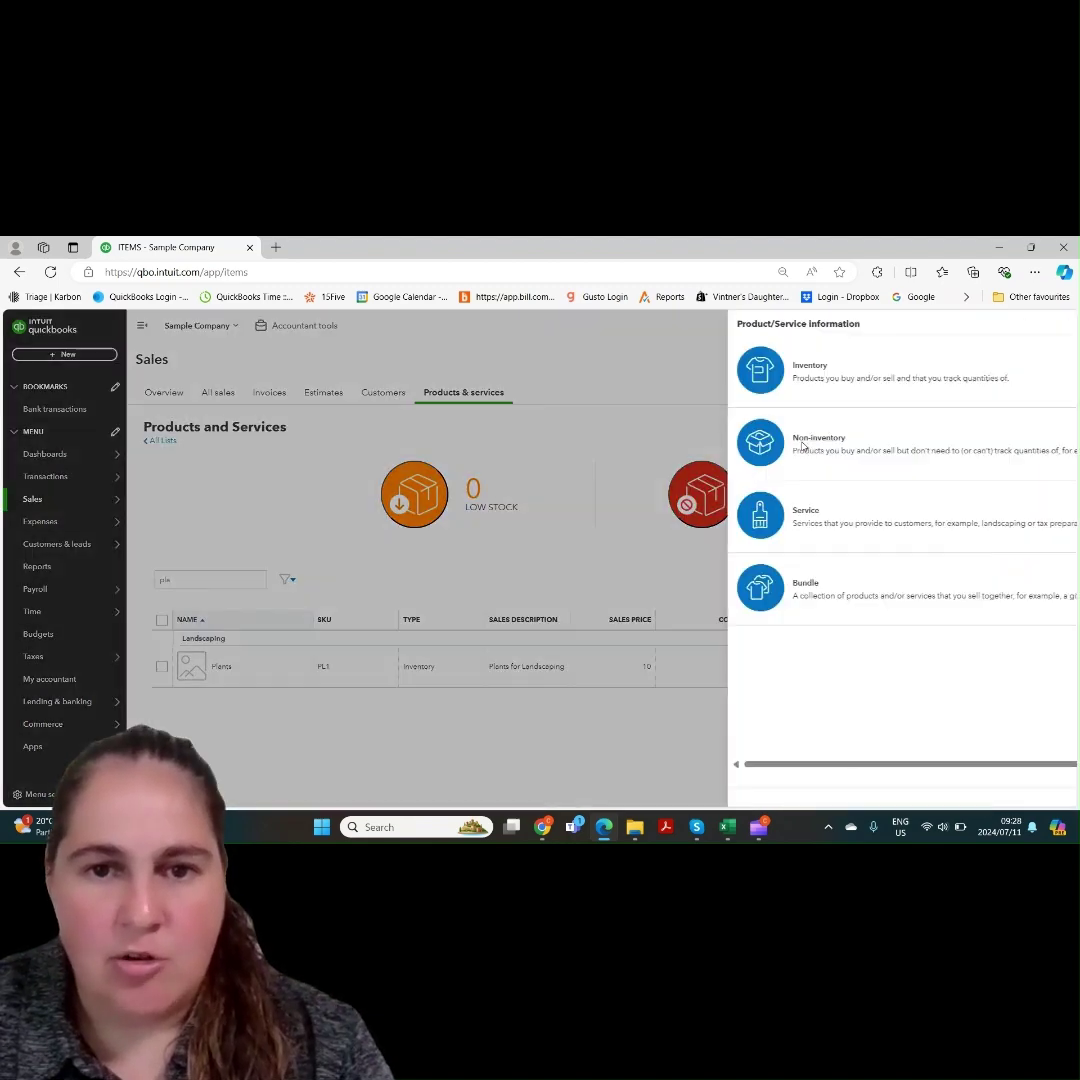
{"action": "left_click", "coordinate": [655, 576]}
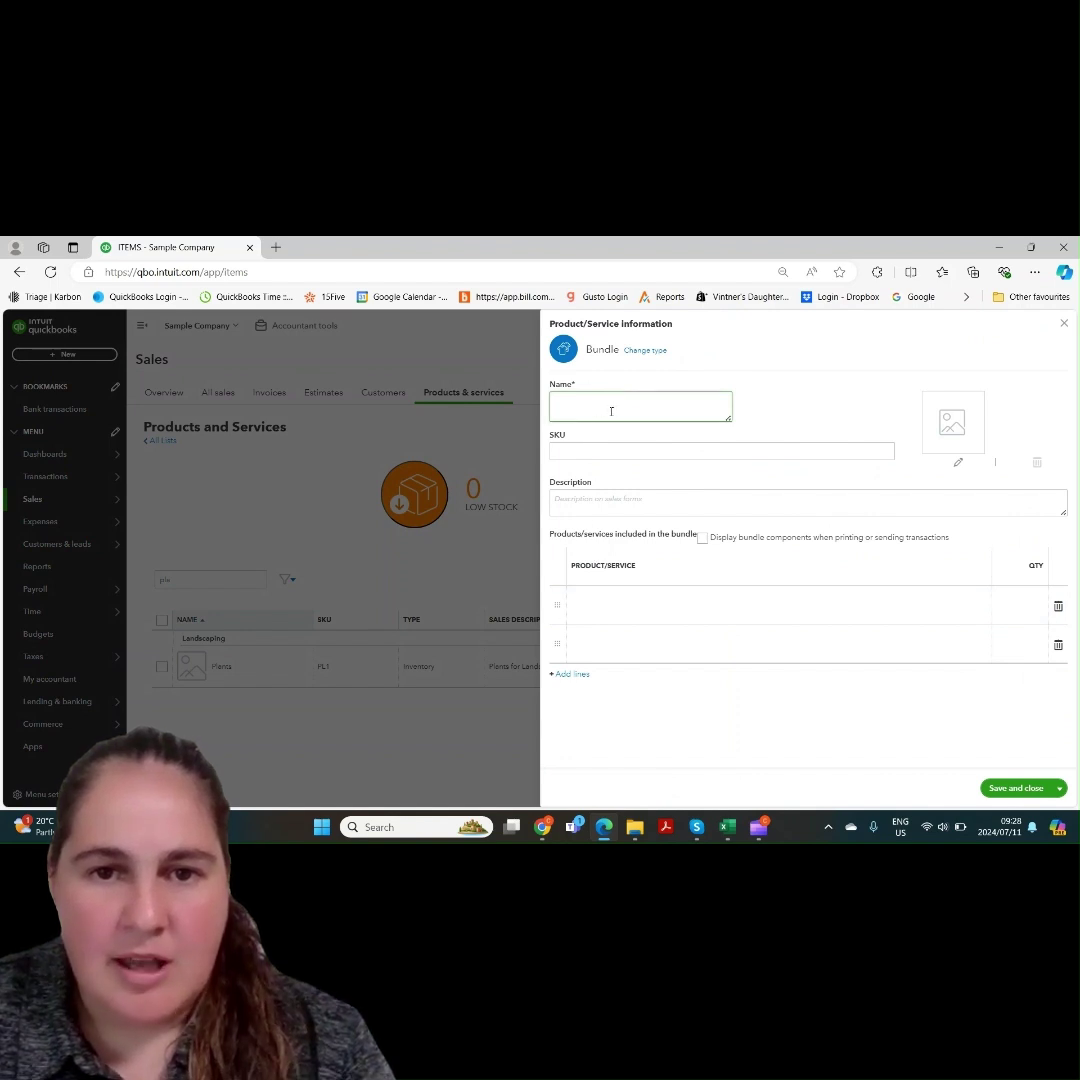
Add Gardening and Landscaping:Plants as the bundle's component lines, quantity 1 each
{"action": "left_click", "coordinate": [640, 603]}
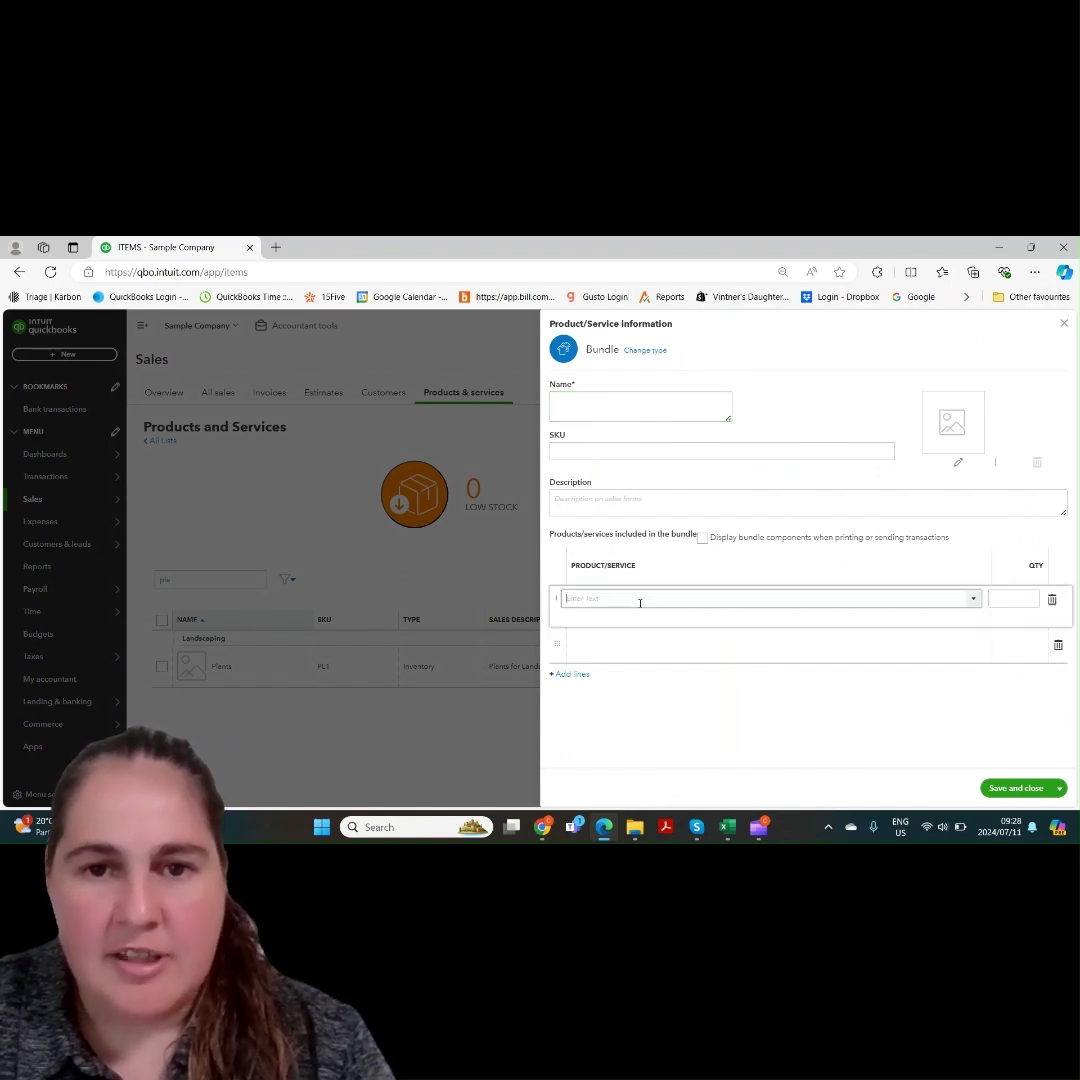
{"action": "left_click", "coordinate": [975, 603]}
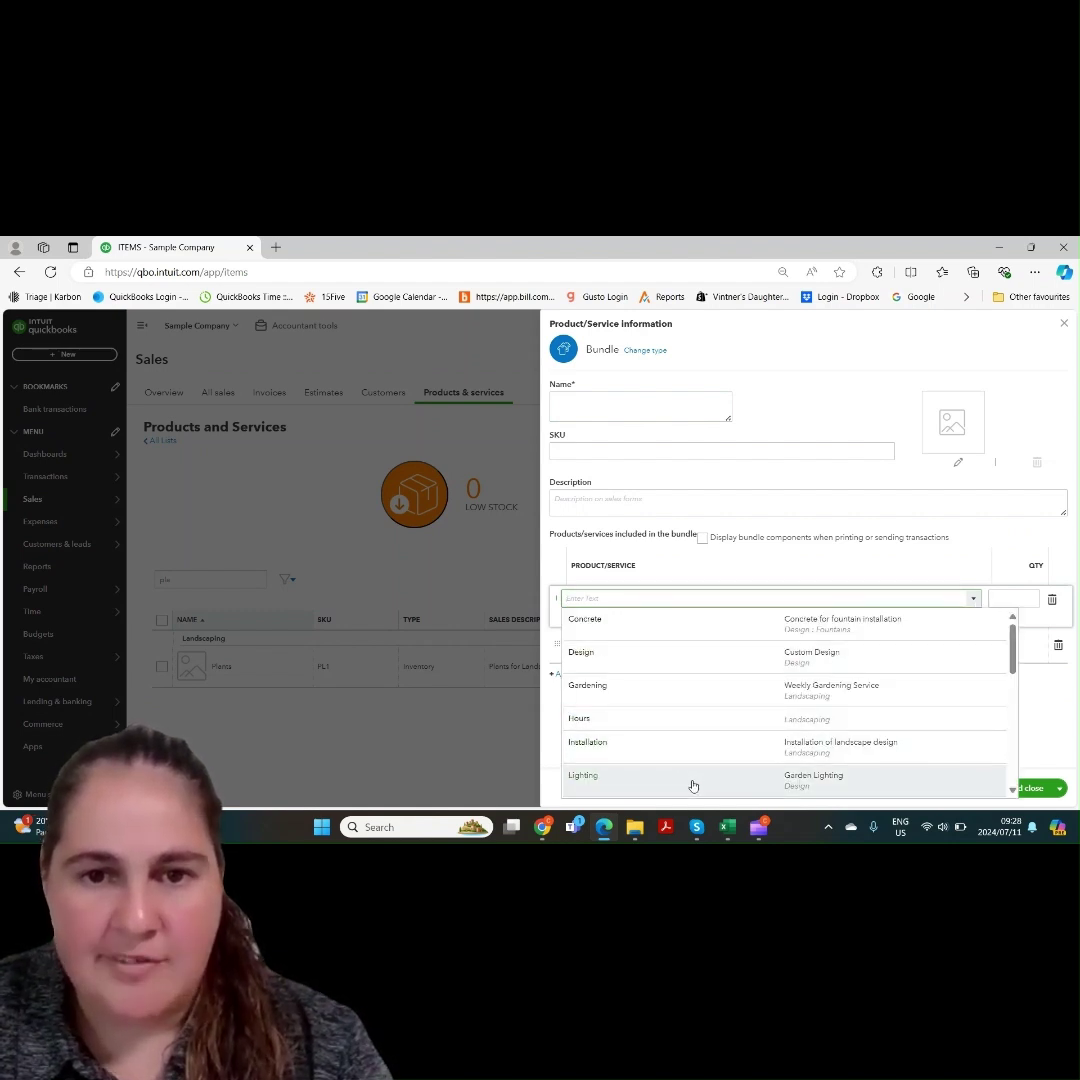
{"action": "left_click", "coordinate": [693, 701]}
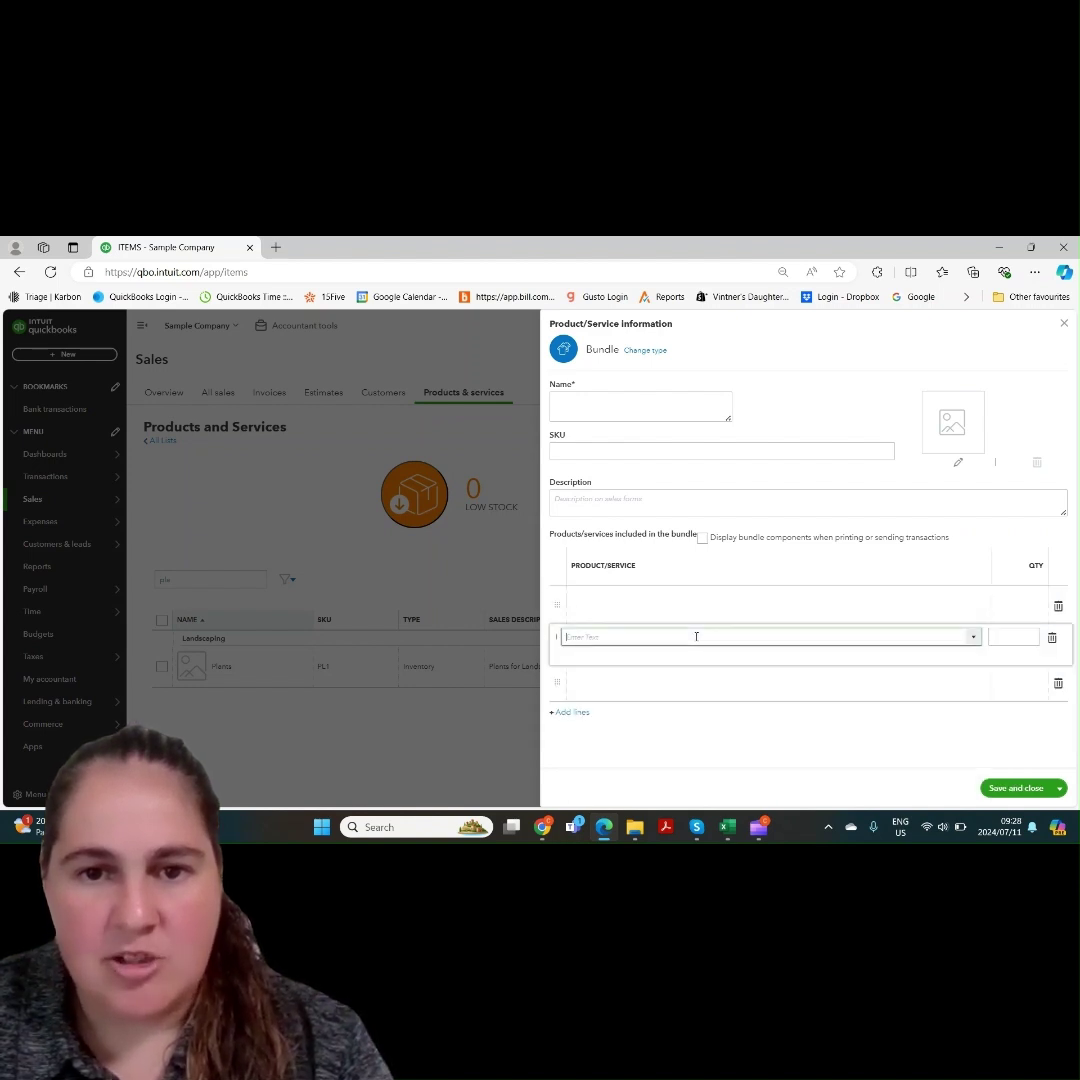
{"action": "left_click", "coordinate": [973, 639]}
{"action": "type", "text": "pl"}
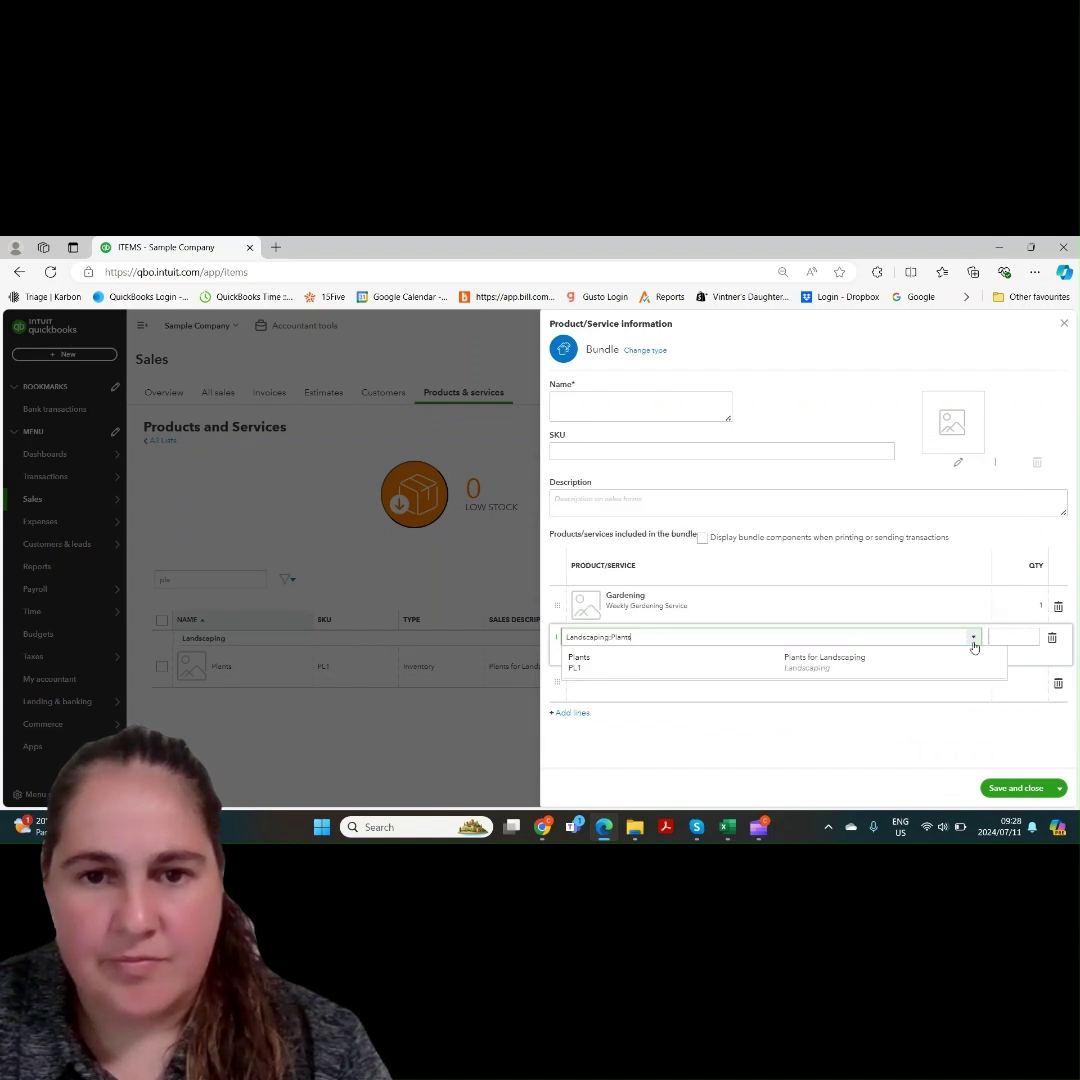
{"action": "left_click", "coordinate": [744, 672]}
{"action": "left_click", "coordinate": [633, 405]}
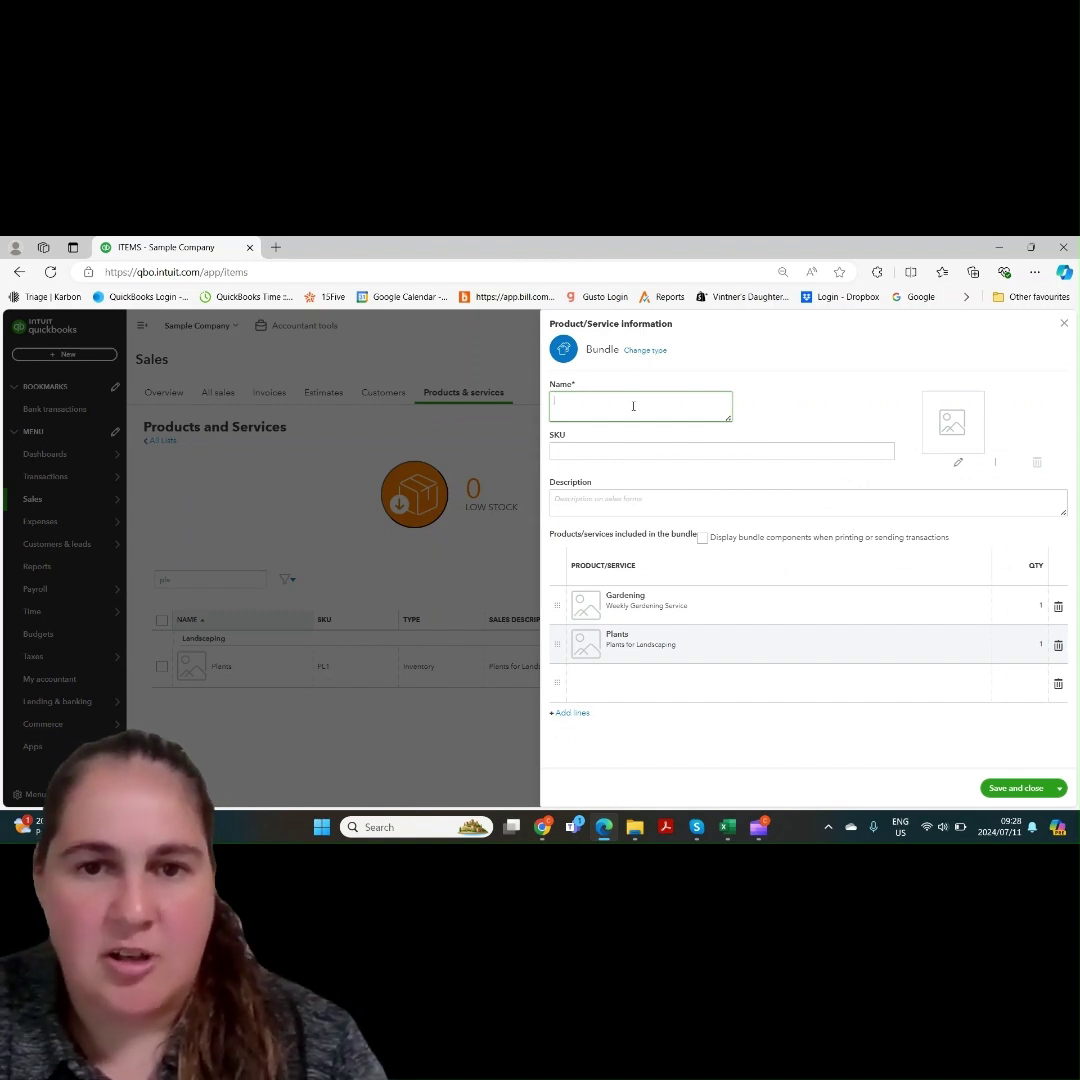
Enter name 'Garden Design', SKU GD1 and description 'Gardening and planting', and toggle component display
{"action": "type", "text": "Men"}
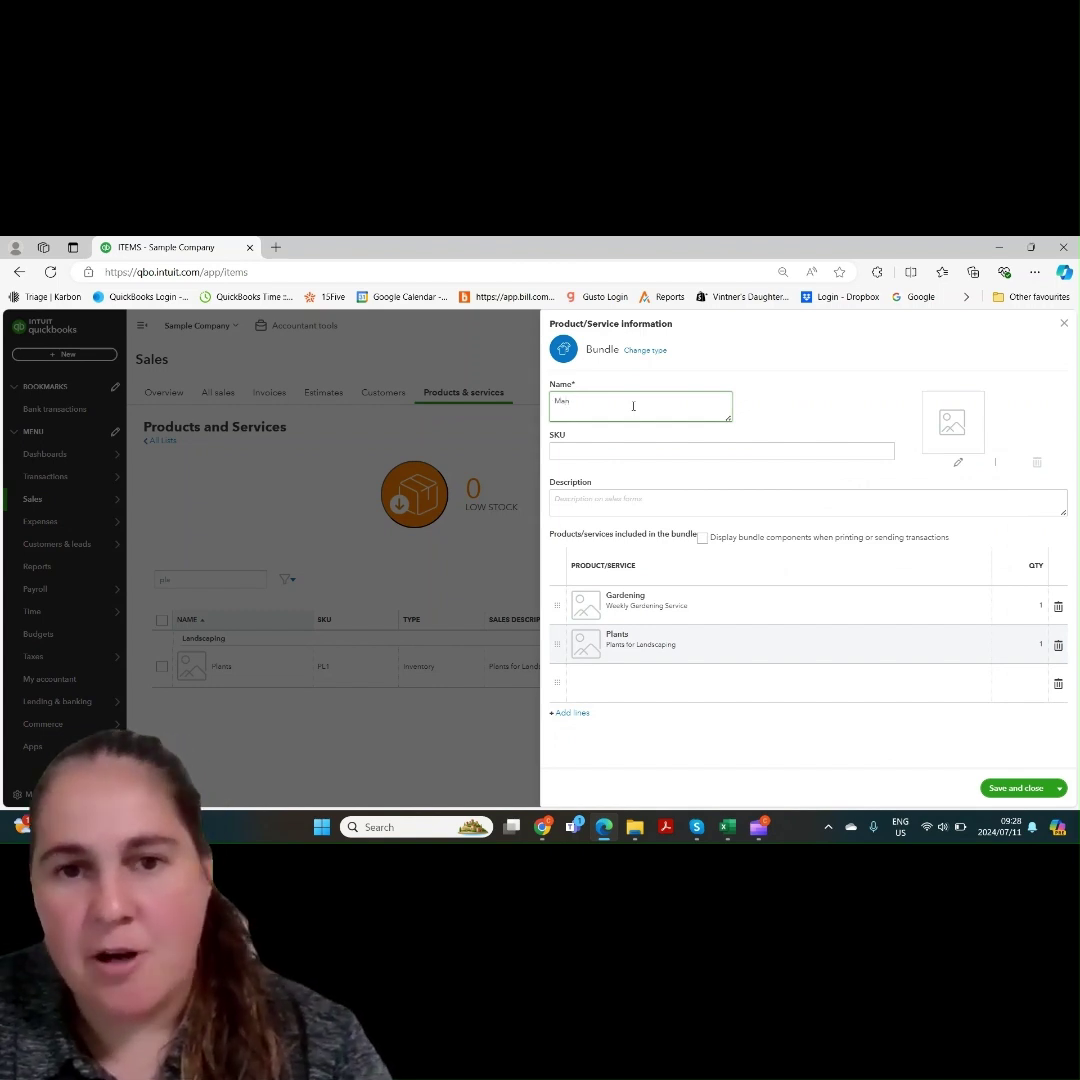
{"action": "key", "text": "BackSpace"}
{"action": "key", "text": "BackSpace"}
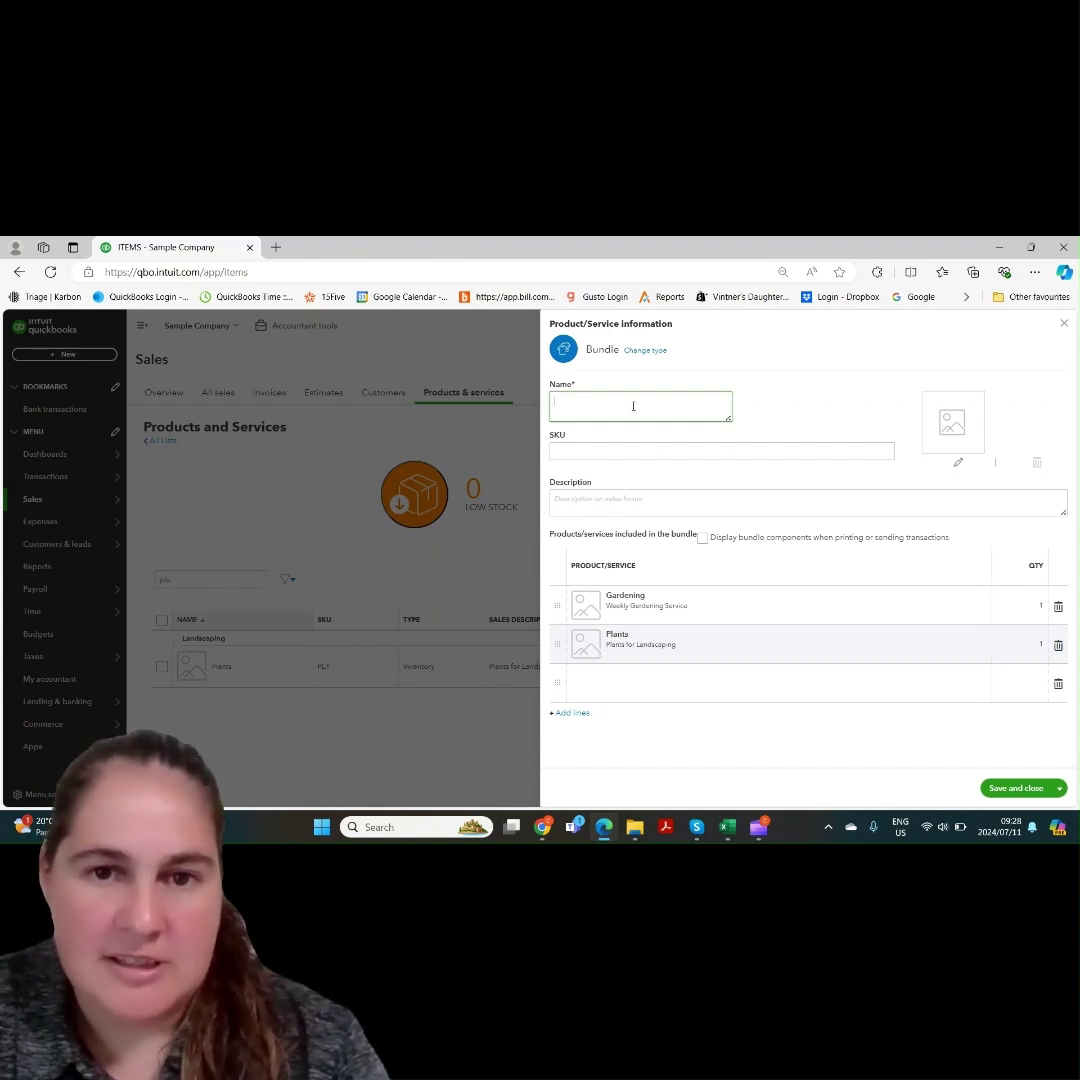
{"action": "type", "text": "Garden D"}
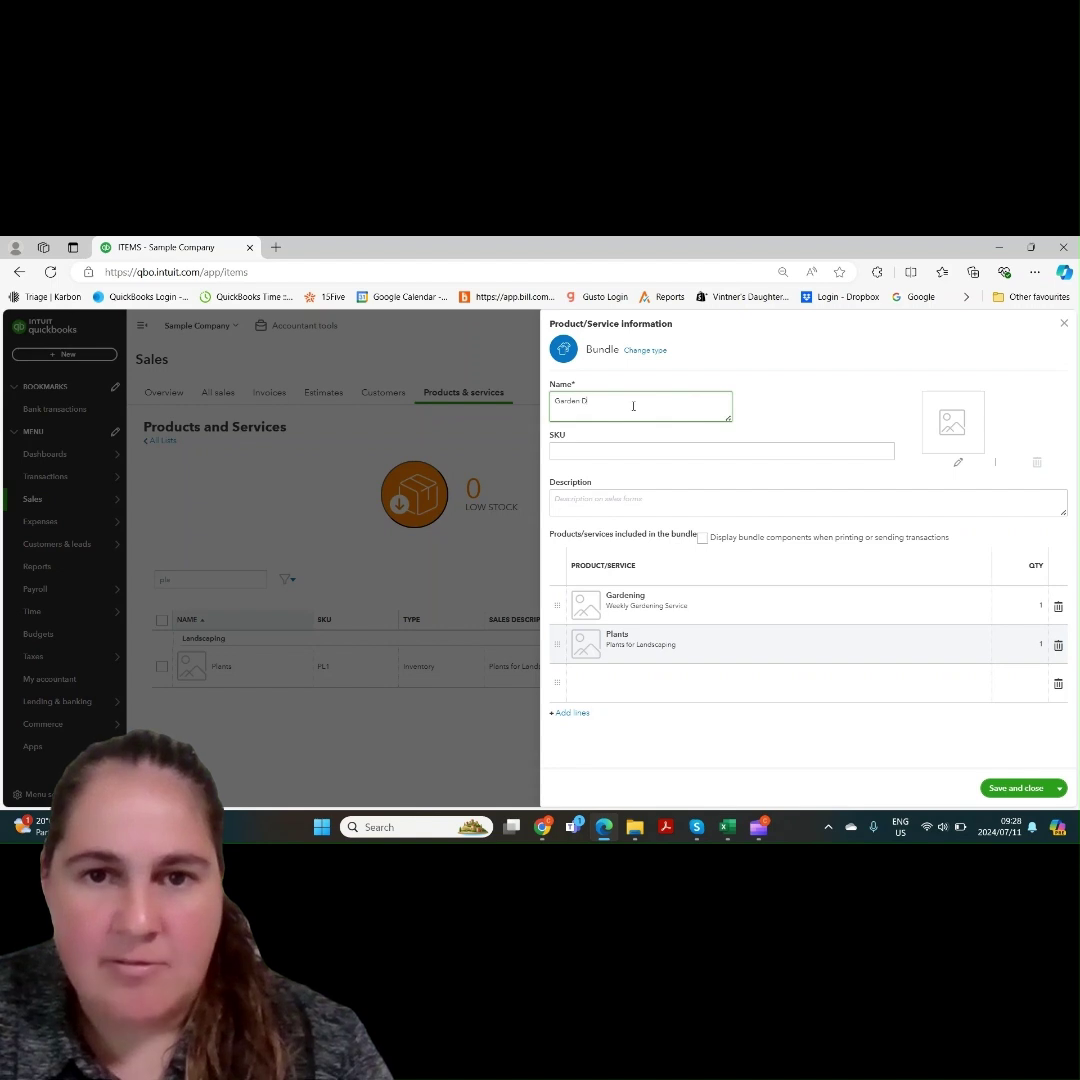
{"action": "type", "text": "esign"}
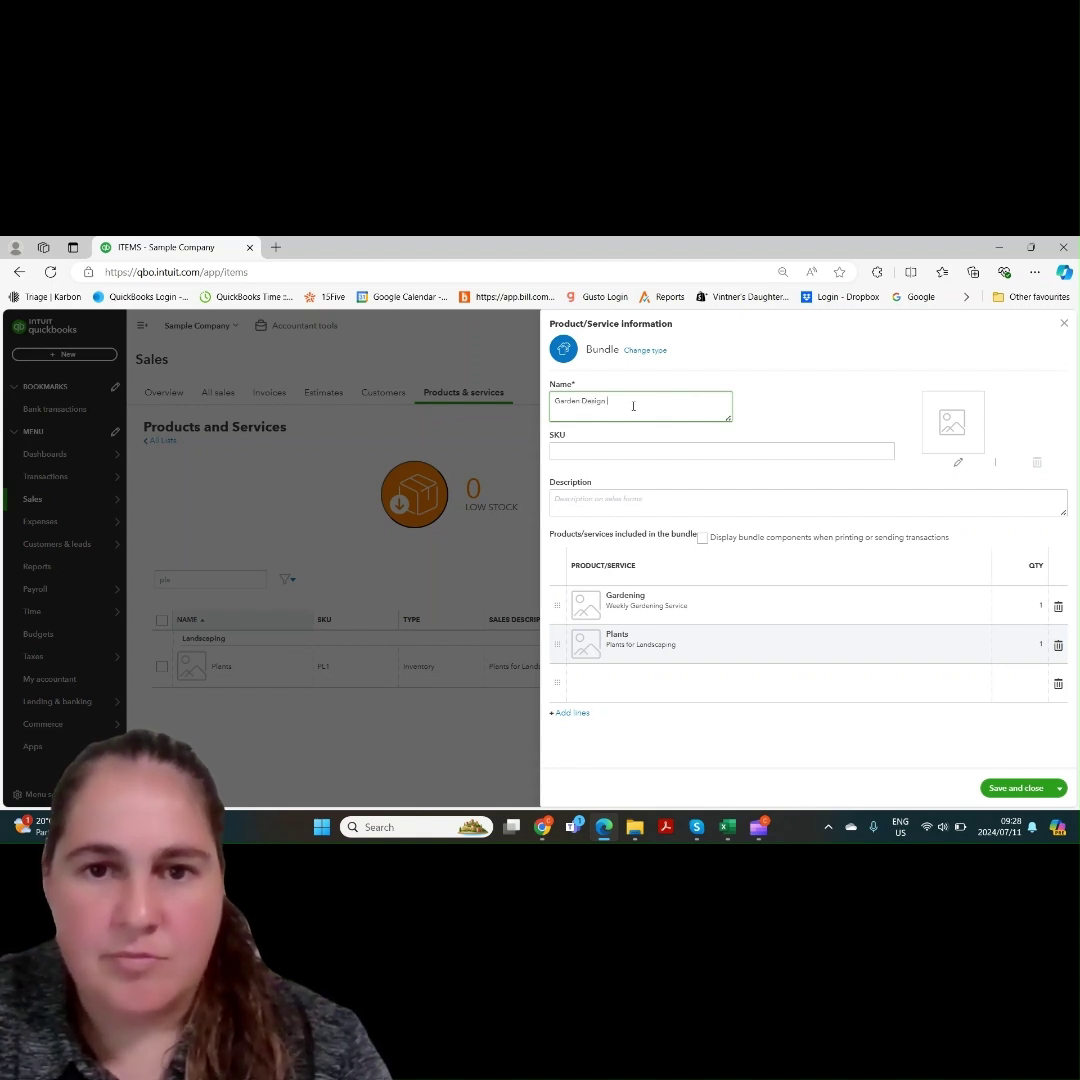
{"action": "left_click", "coordinate": [638, 458]}
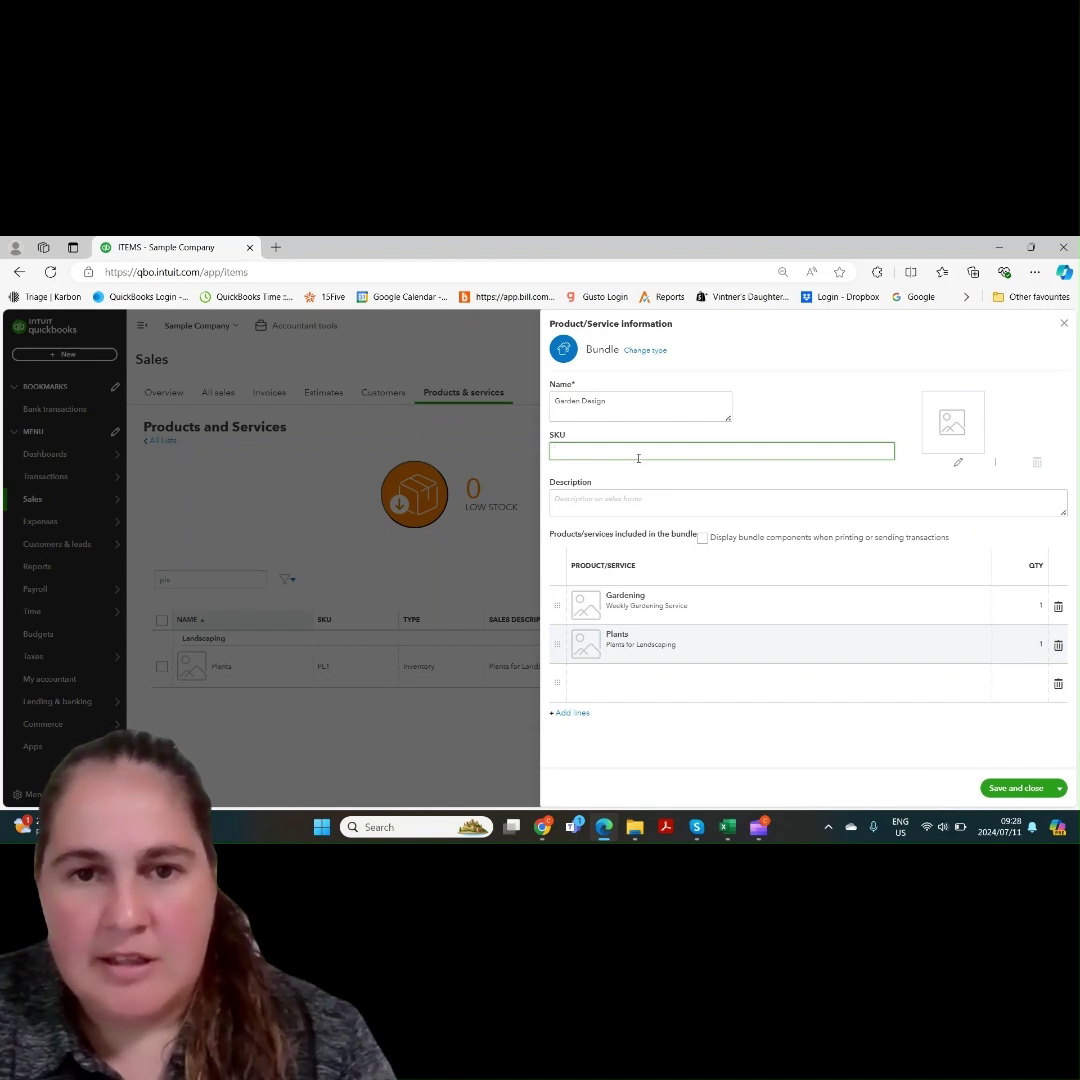
{"action": "type", "text": "GD1"}
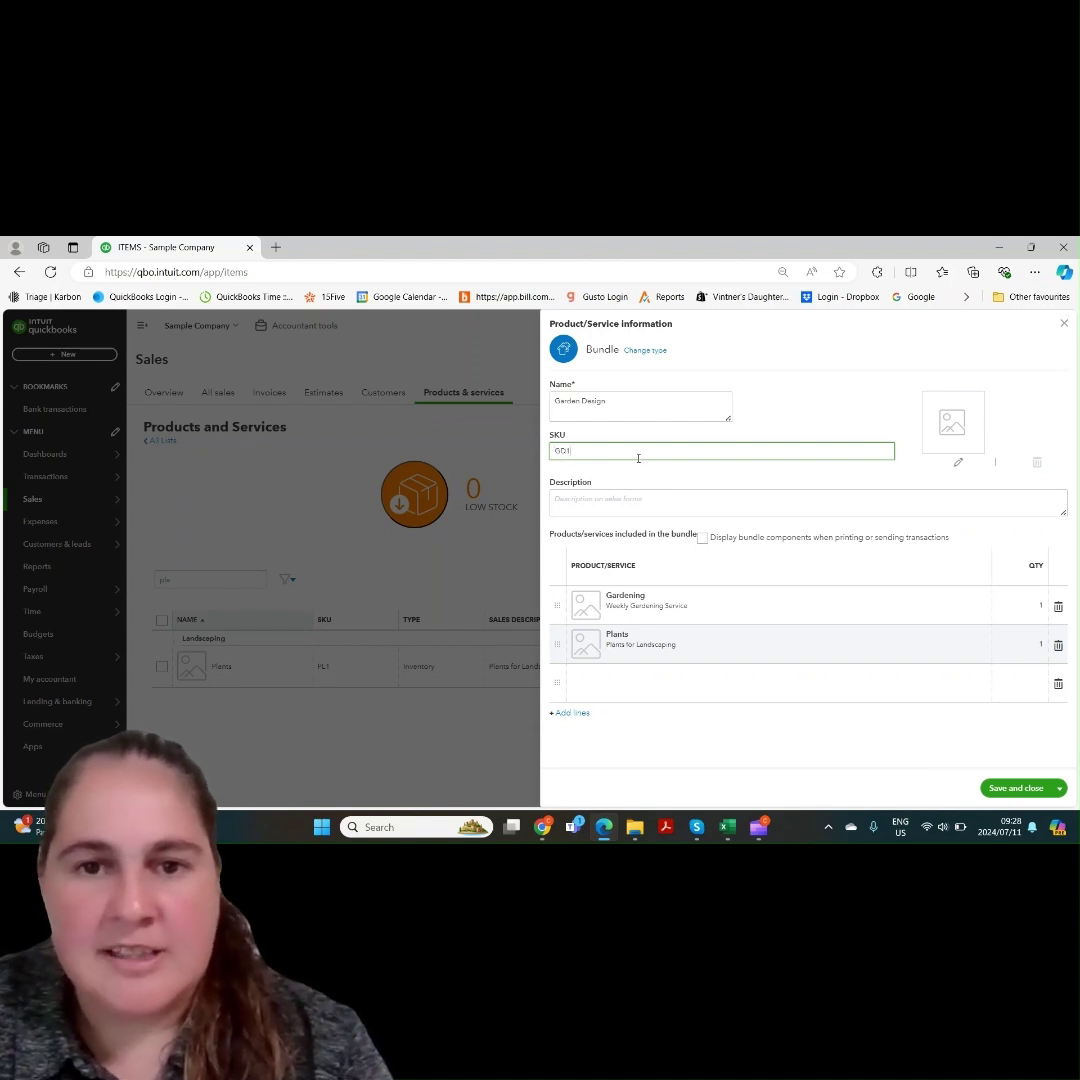
{"action": "left_click", "coordinate": [648, 498]}
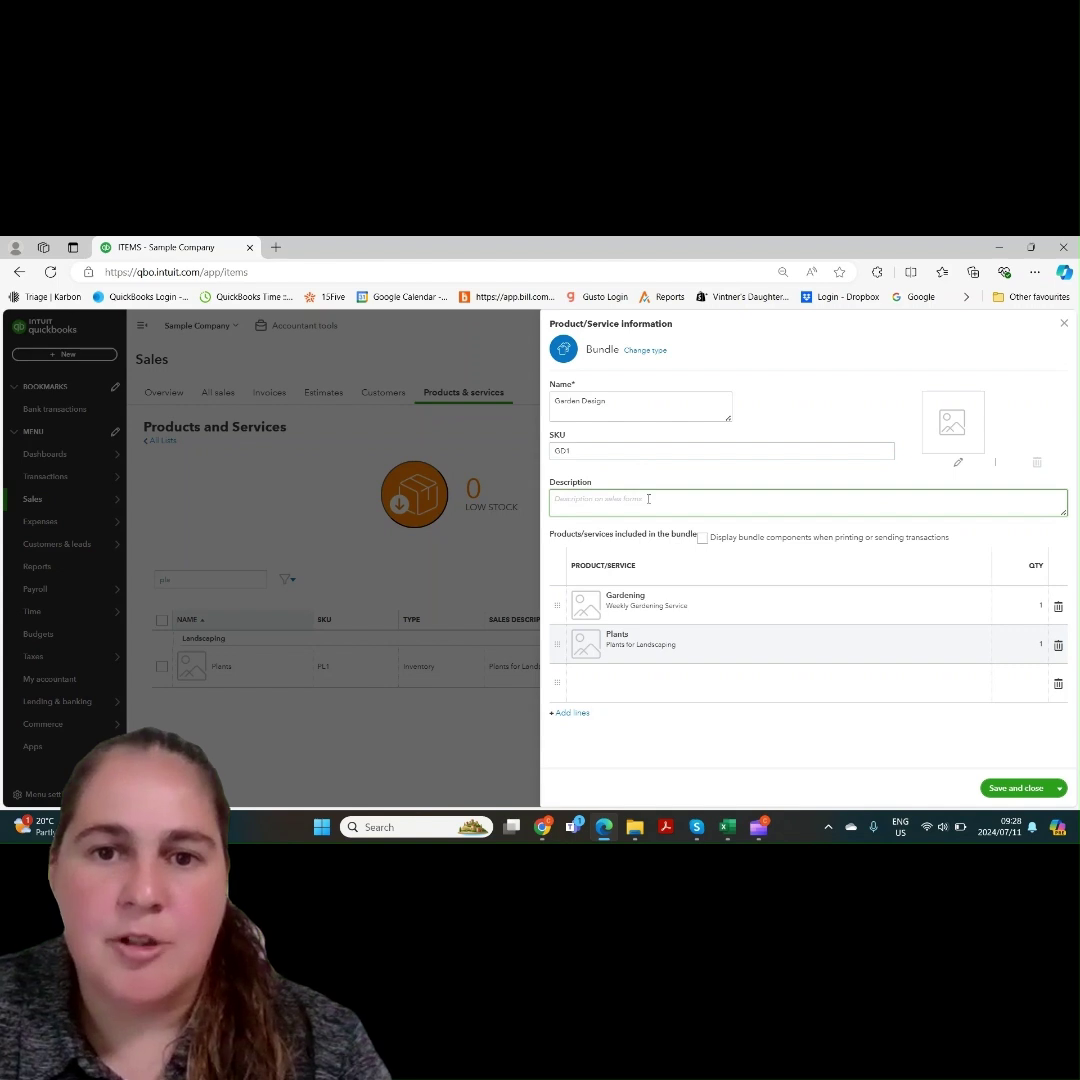
{"action": "type", "text": "G"}
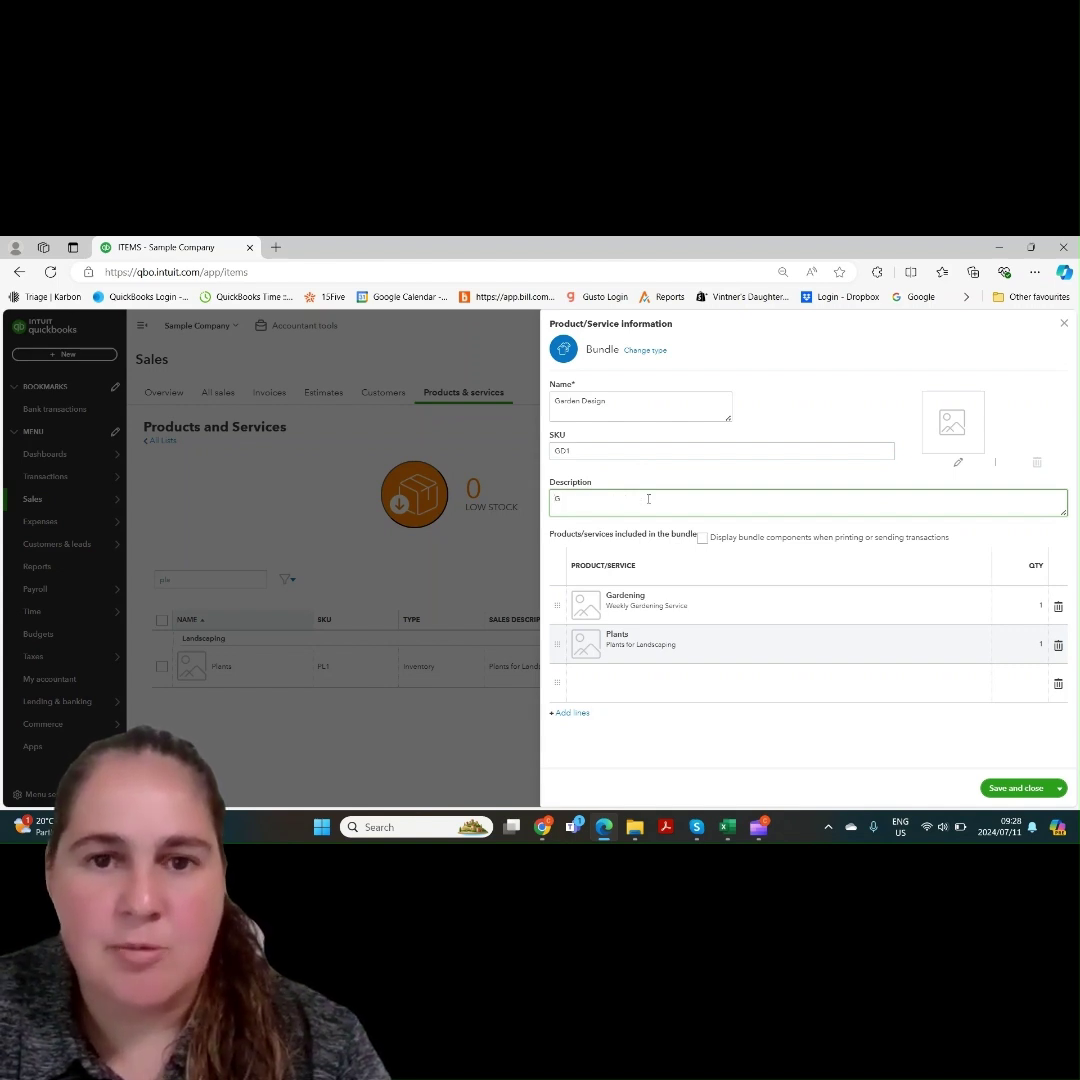
{"action": "type", "text": "ar"}
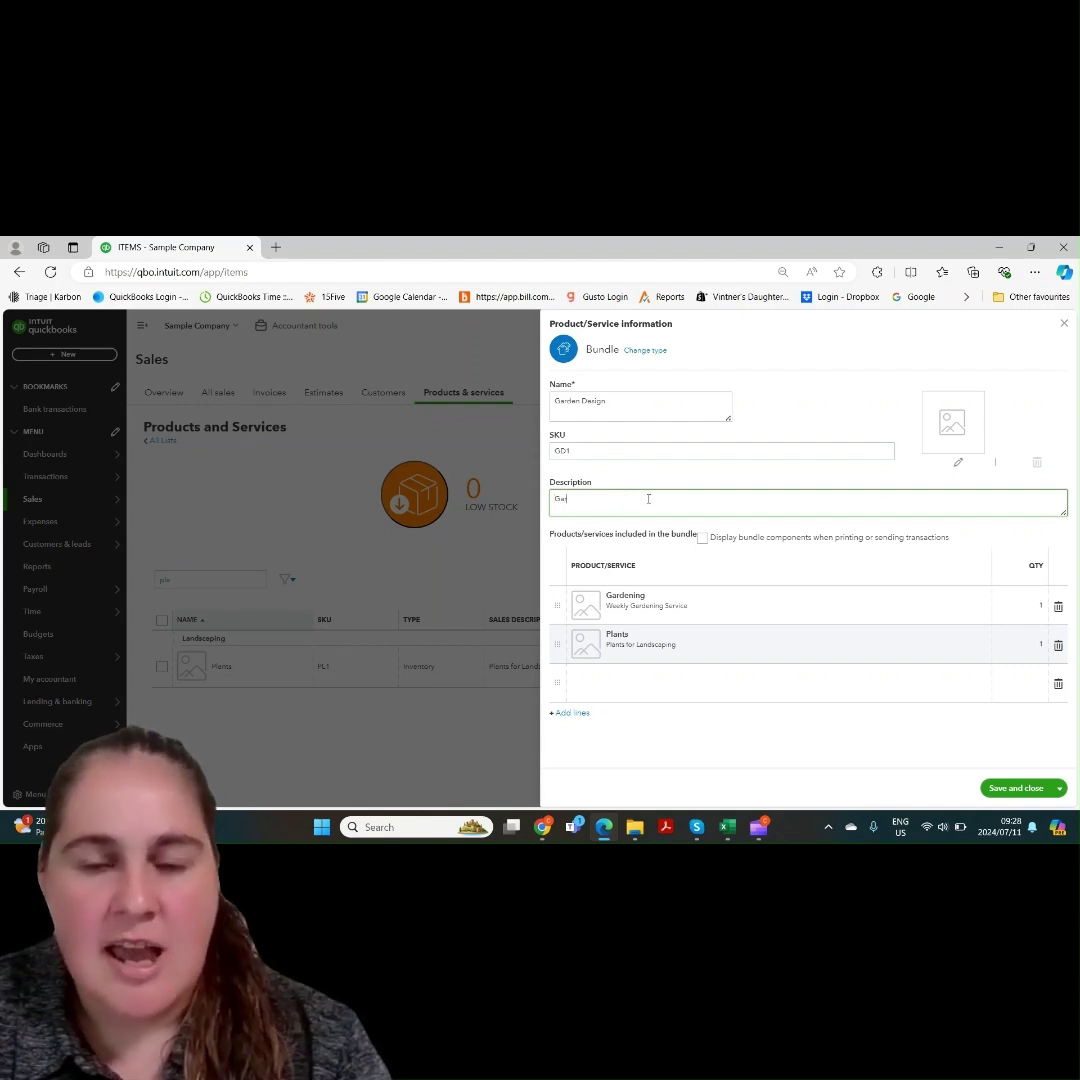
{"action": "type", "text": "dening and"}
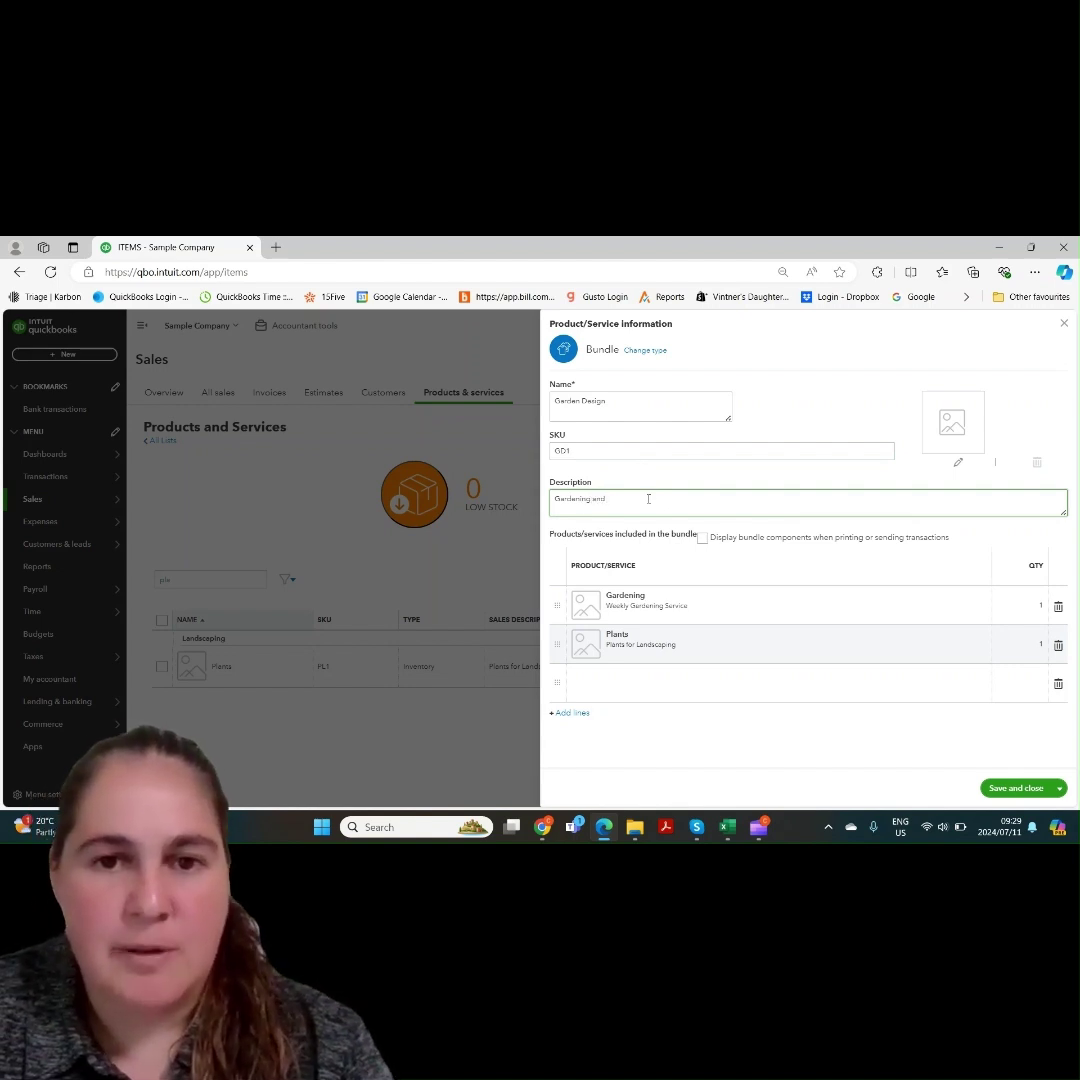
{"action": "type", "text": " planting"}
{"action": "left_click", "coordinate": [702, 537]}
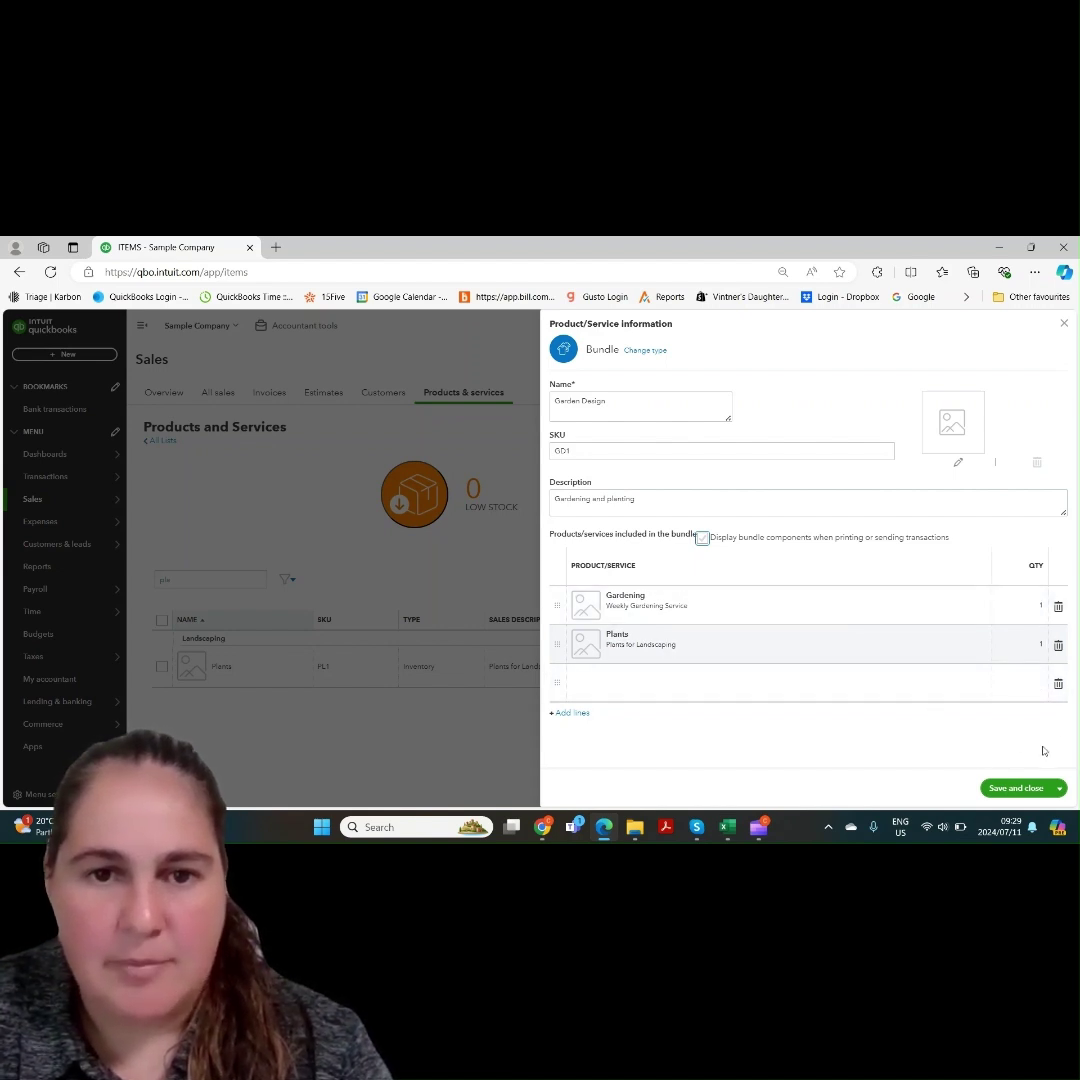
Save the Garden Design bundle and clear the 'ple' search so every item is listed
{"action": "left_click", "coordinate": [1016, 788]}
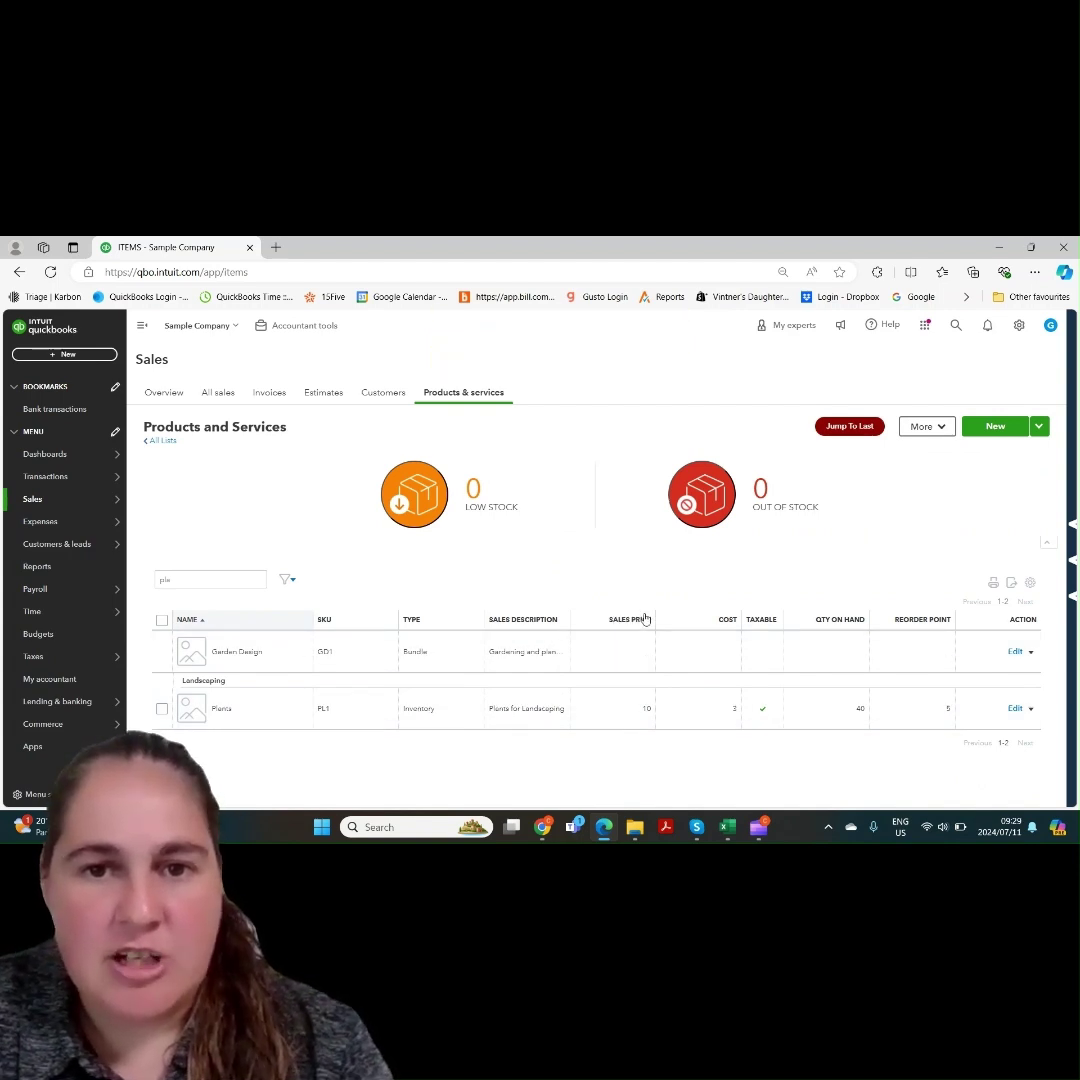
{"action": "left_click", "coordinate": [995, 427]}
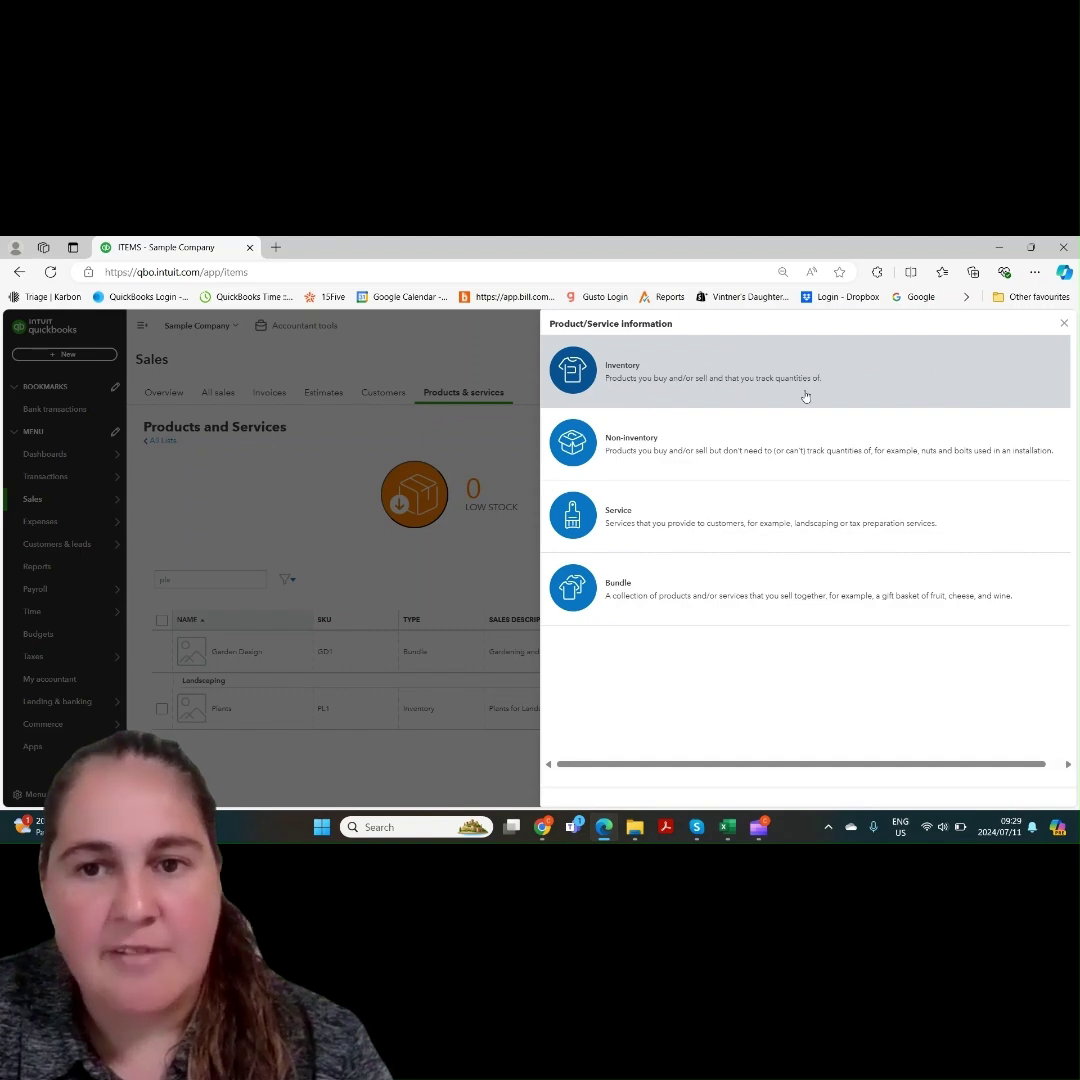
{"action": "left_click", "coordinate": [1064, 325]}
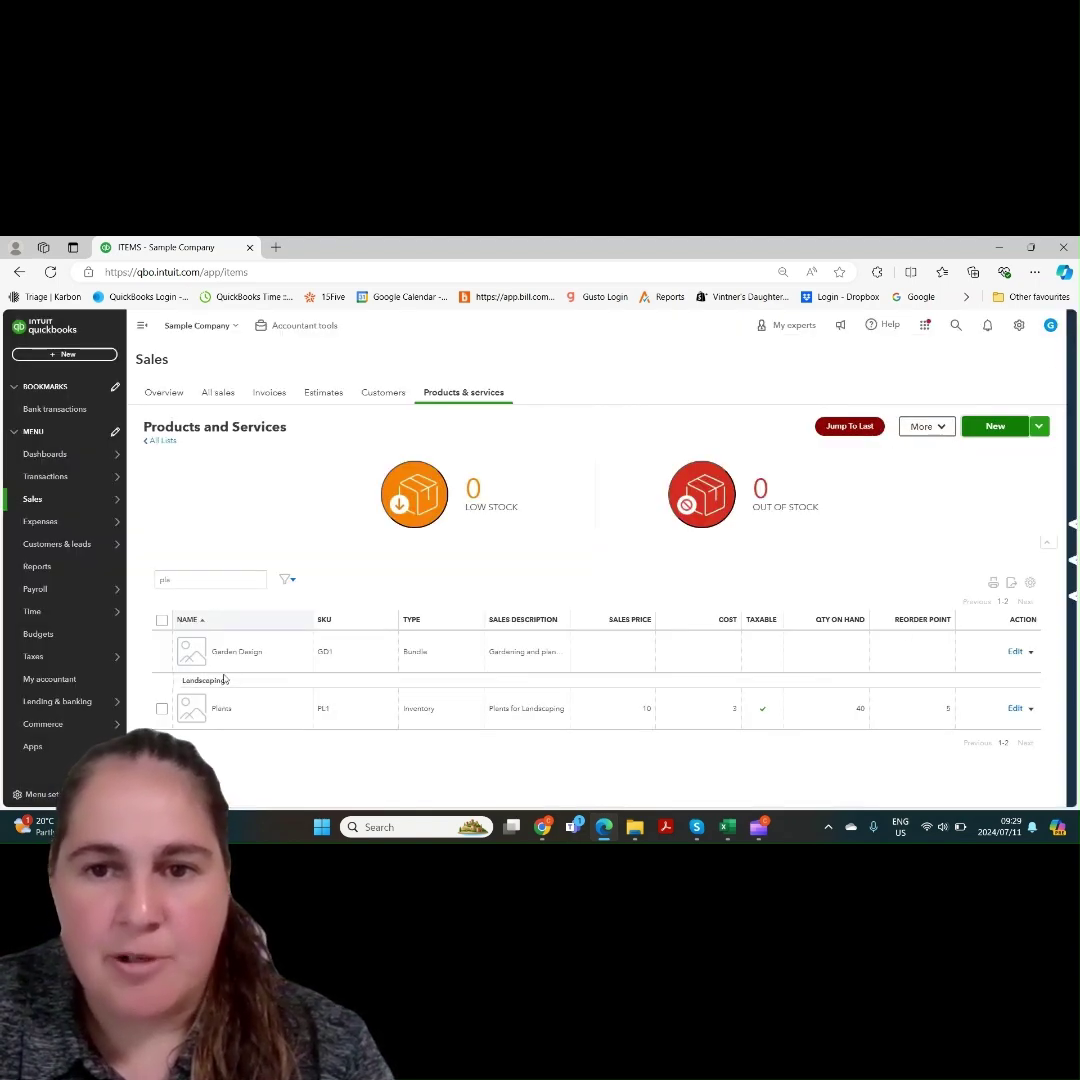
{"action": "key", "text": "BackSpace"}
{"action": "key", "text": "BackSpace"}
{"action": "key", "text": "BackSpace"}
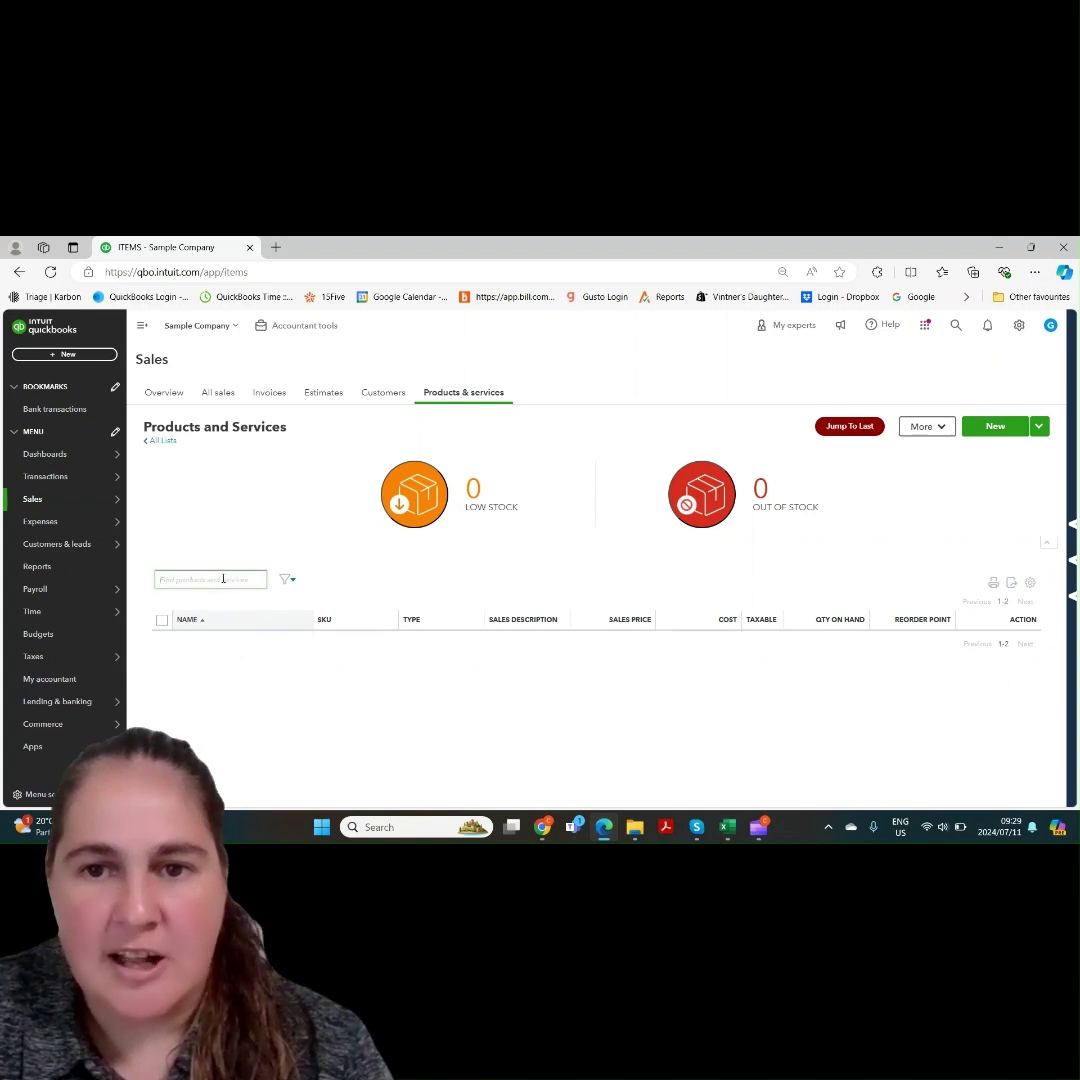